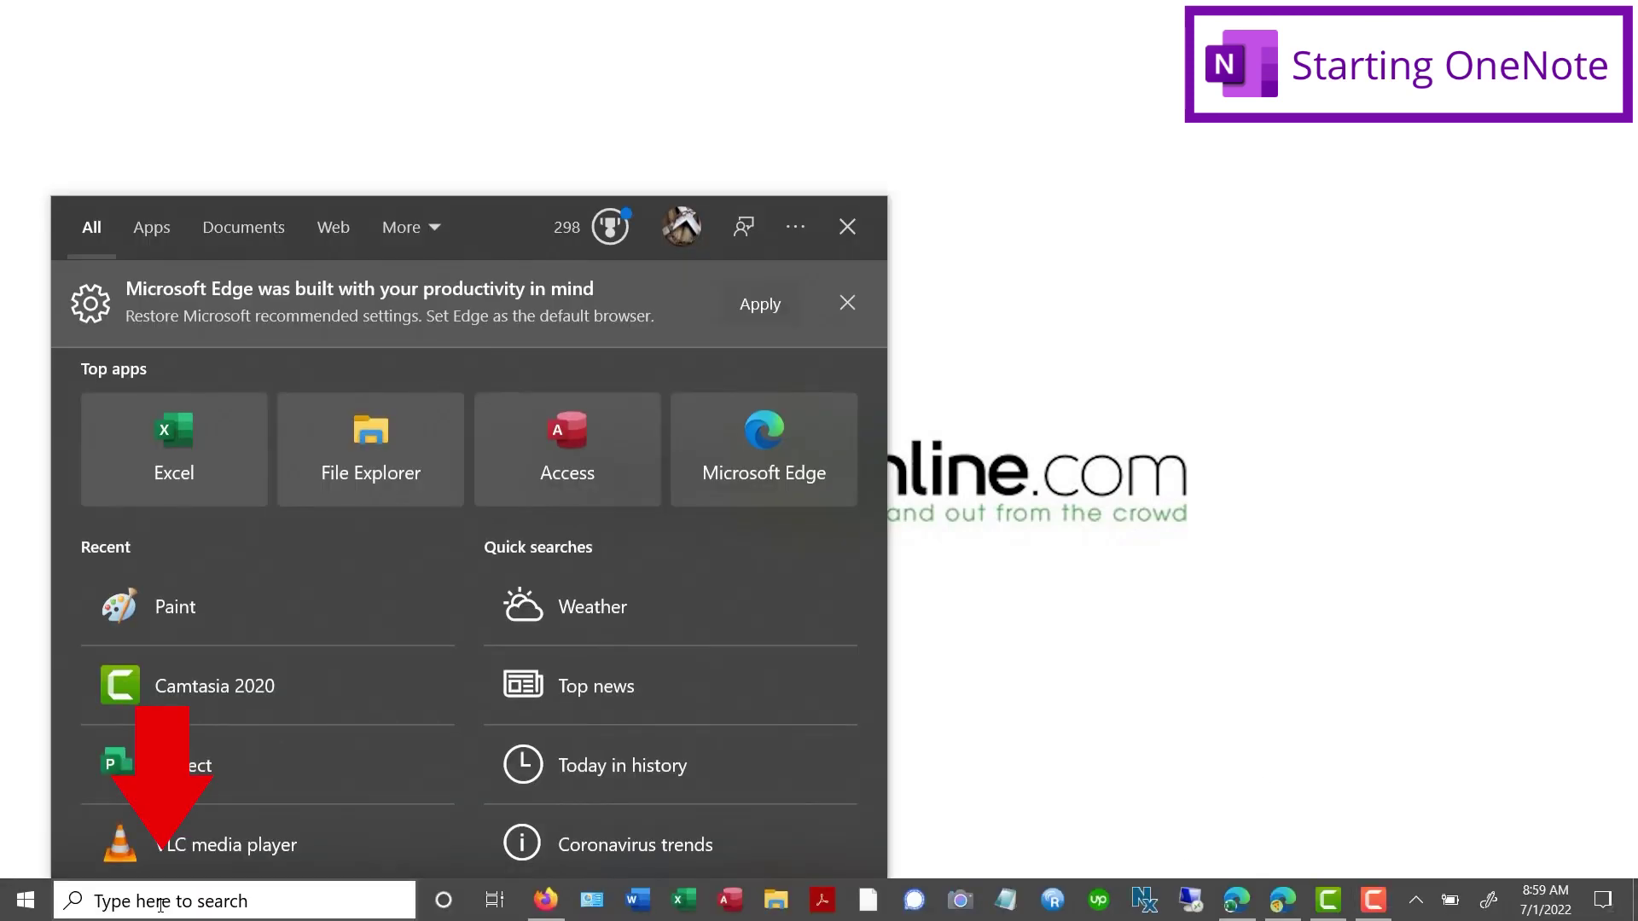
Search Windows for 'one' and launch OneNote for Windows 10.
text(one)
click(227, 351)
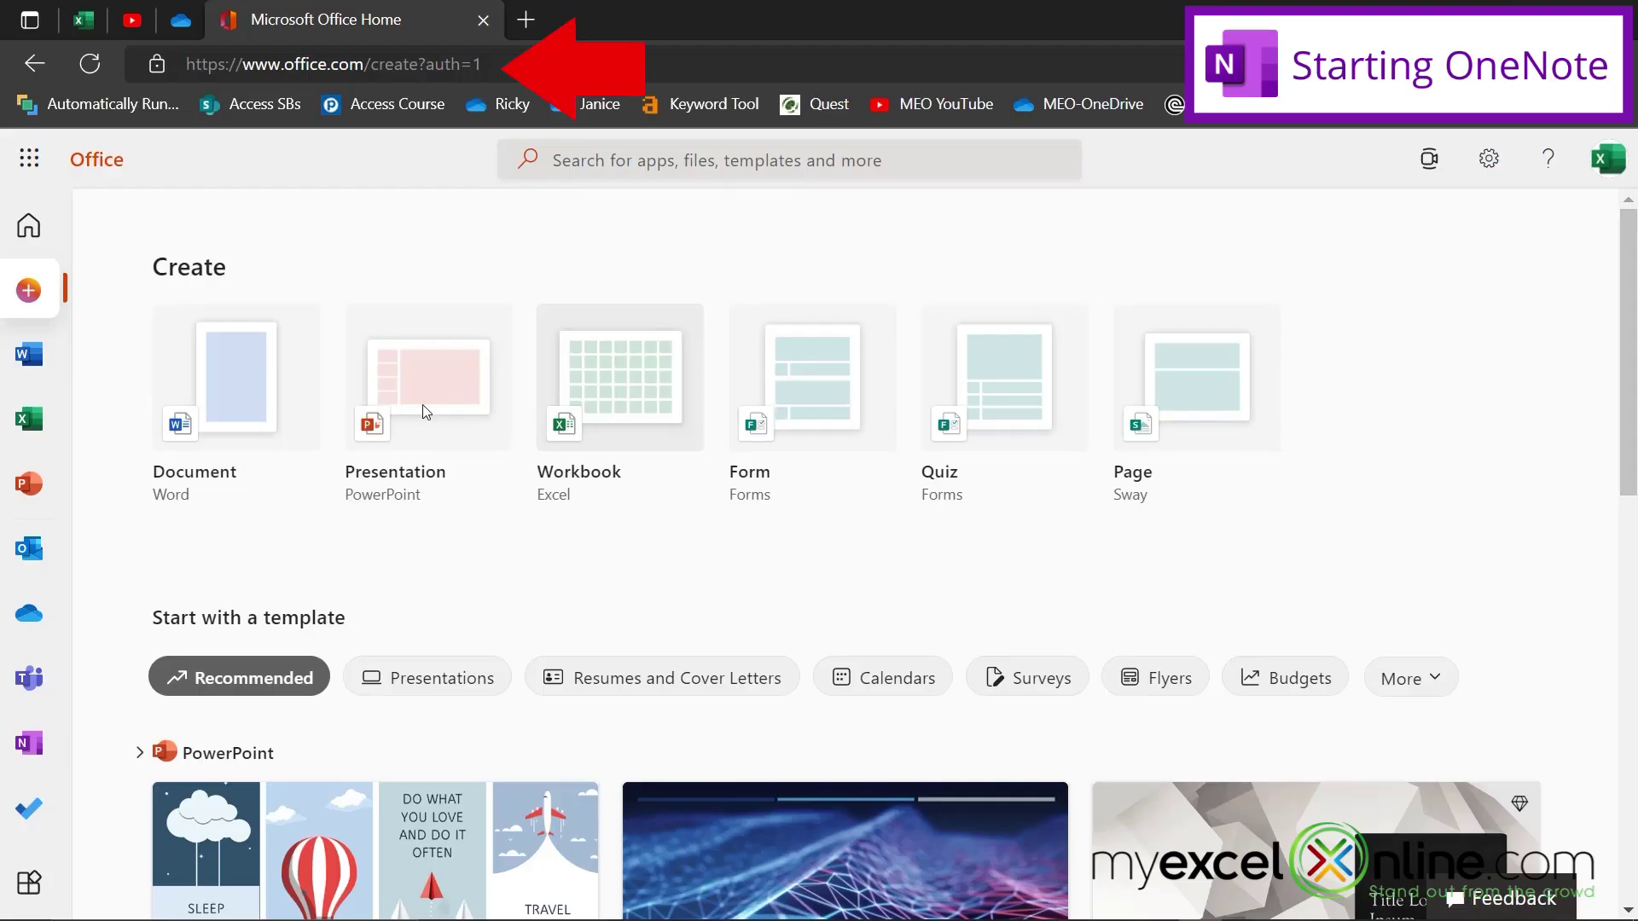
Open OneNote for the web in a new tab from the Office Home app bar.
click(24, 757)
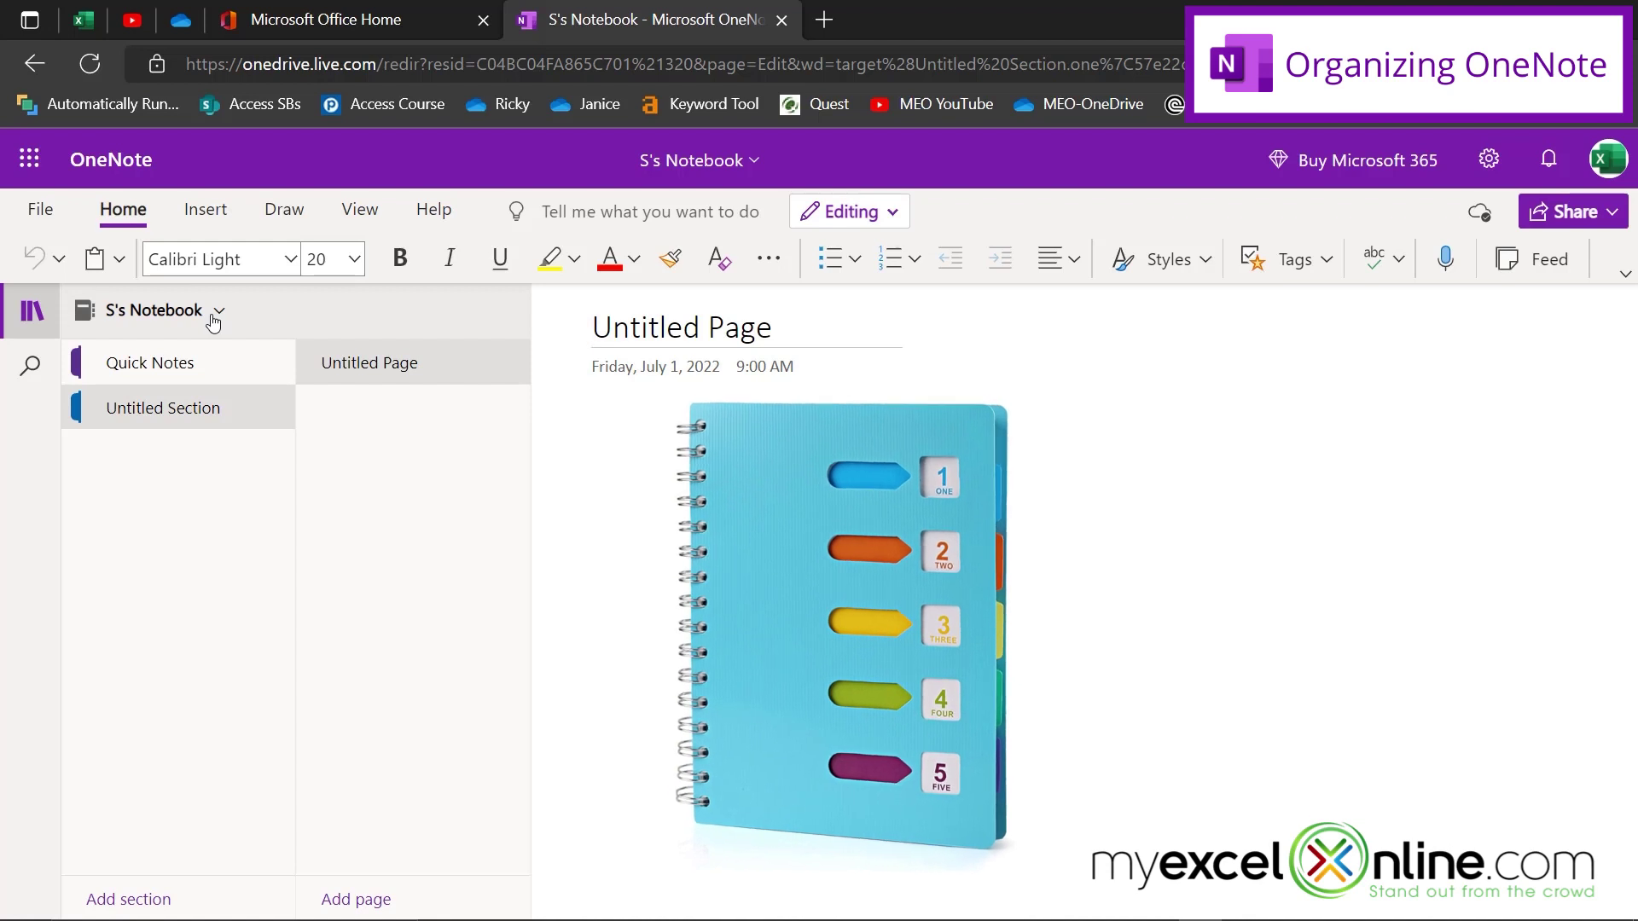
click(211, 316)
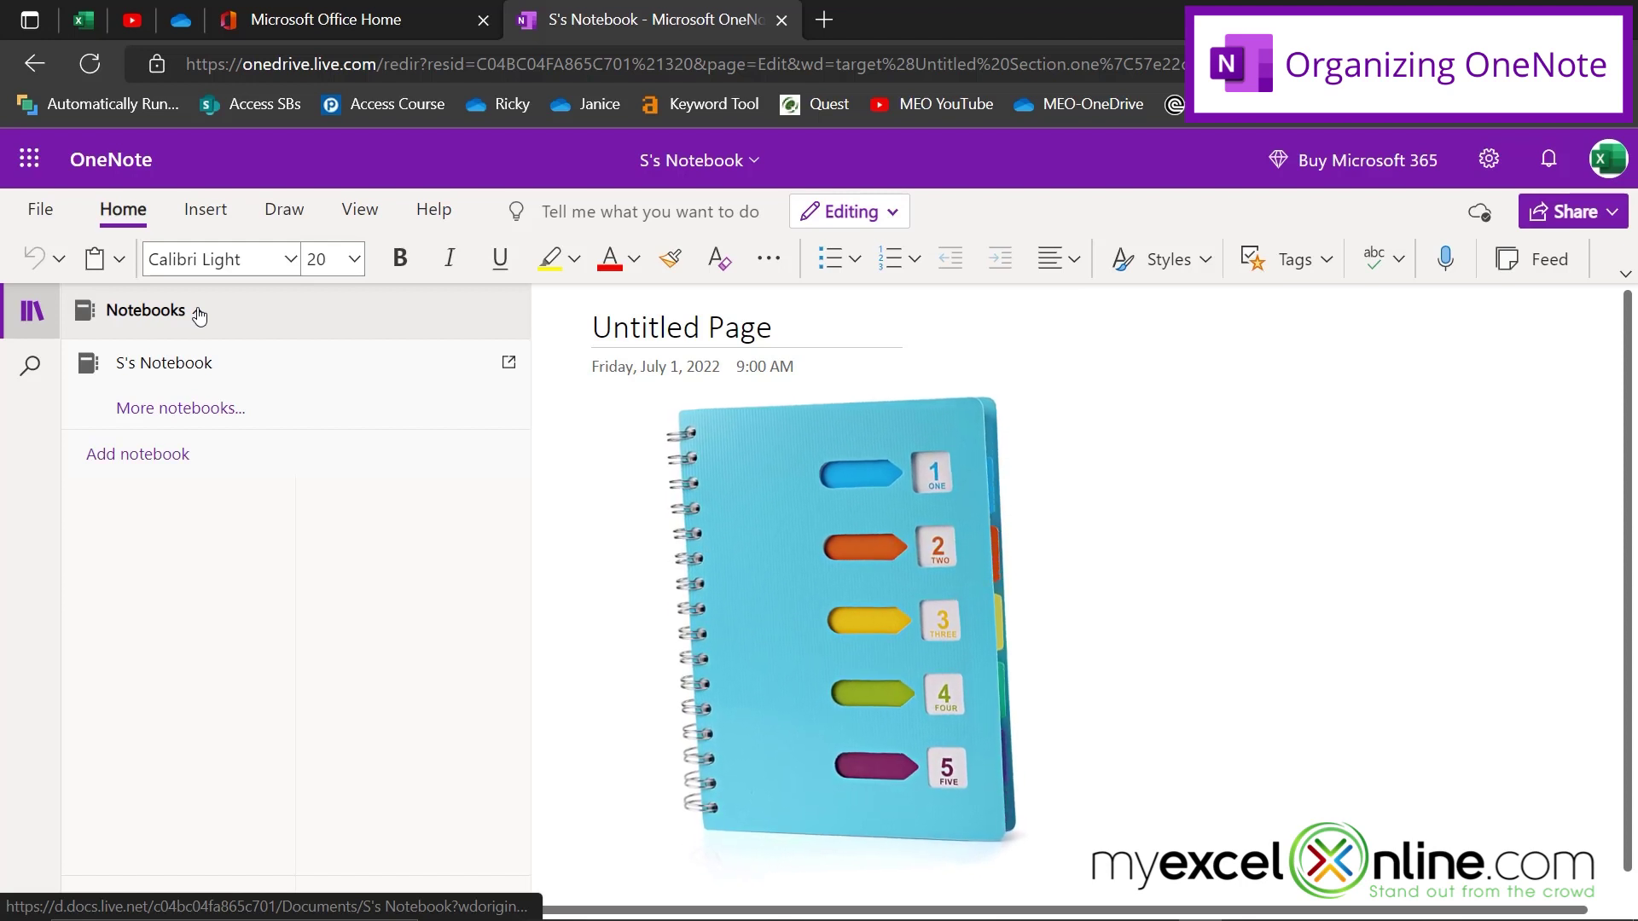
click(164, 363)
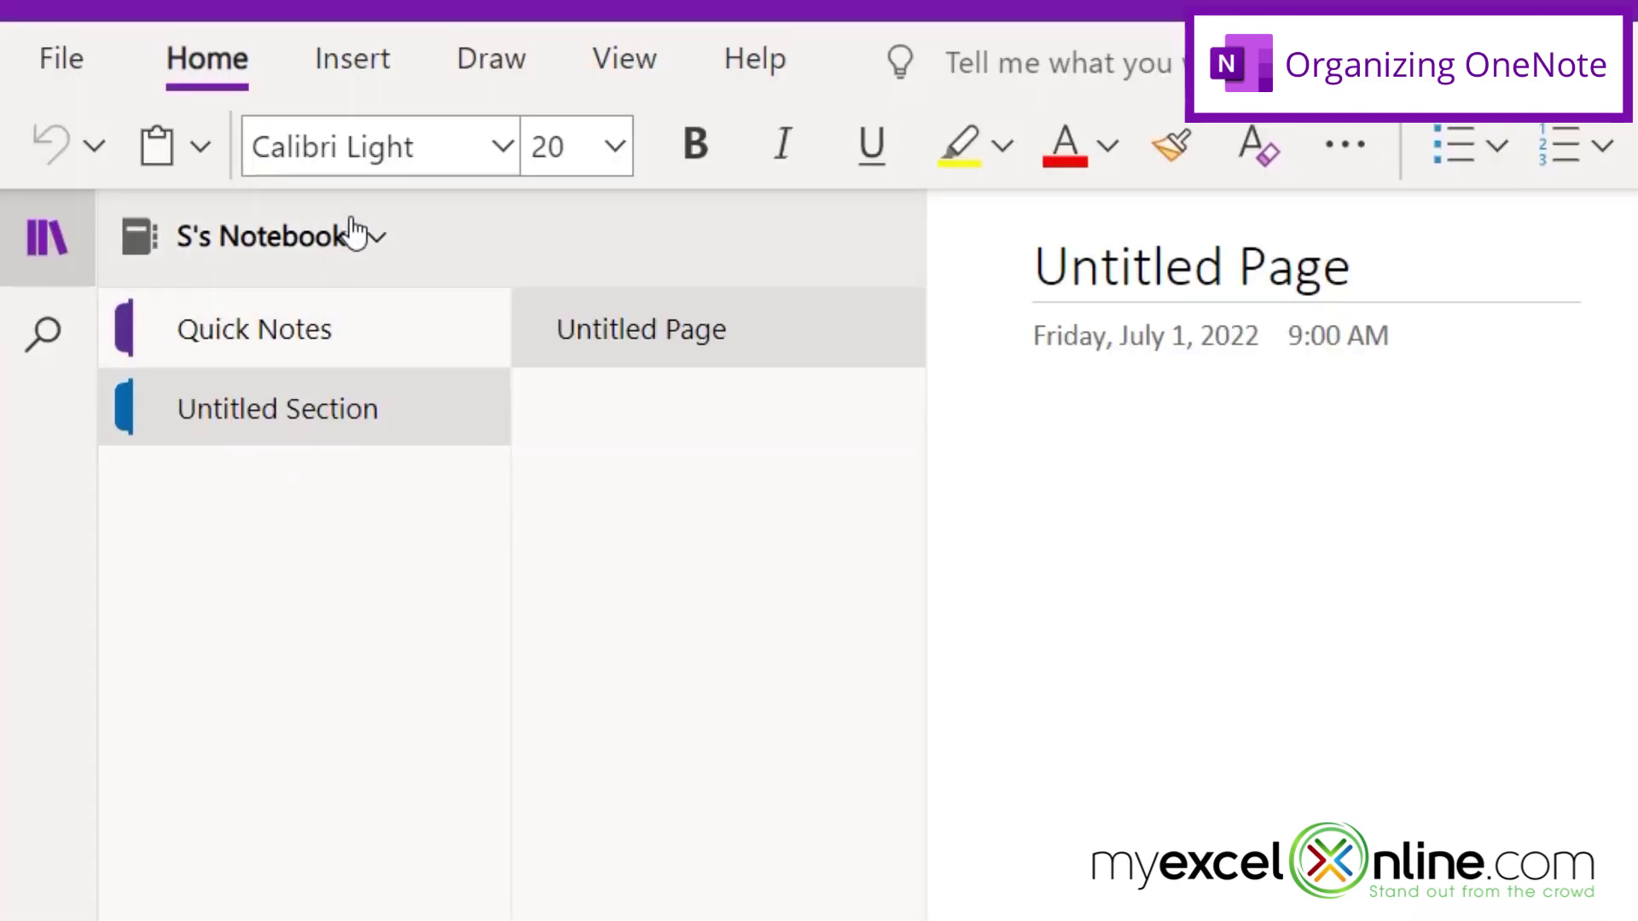
Create a new notebook named 'Work'.
click(379, 243)
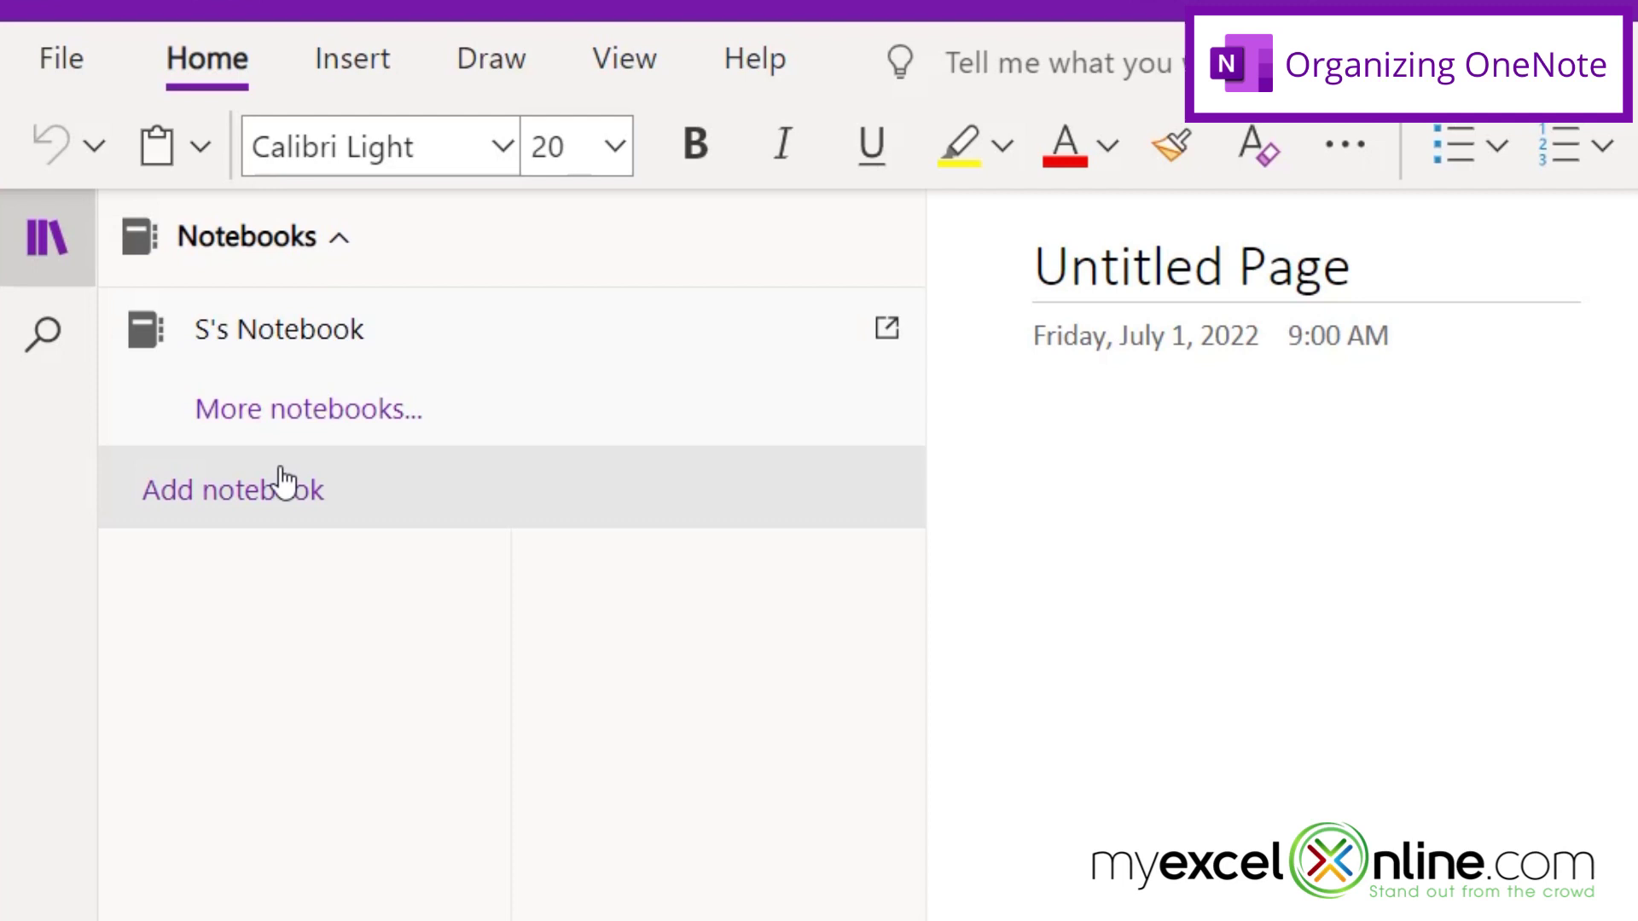
click(284, 484)
click(658, 519)
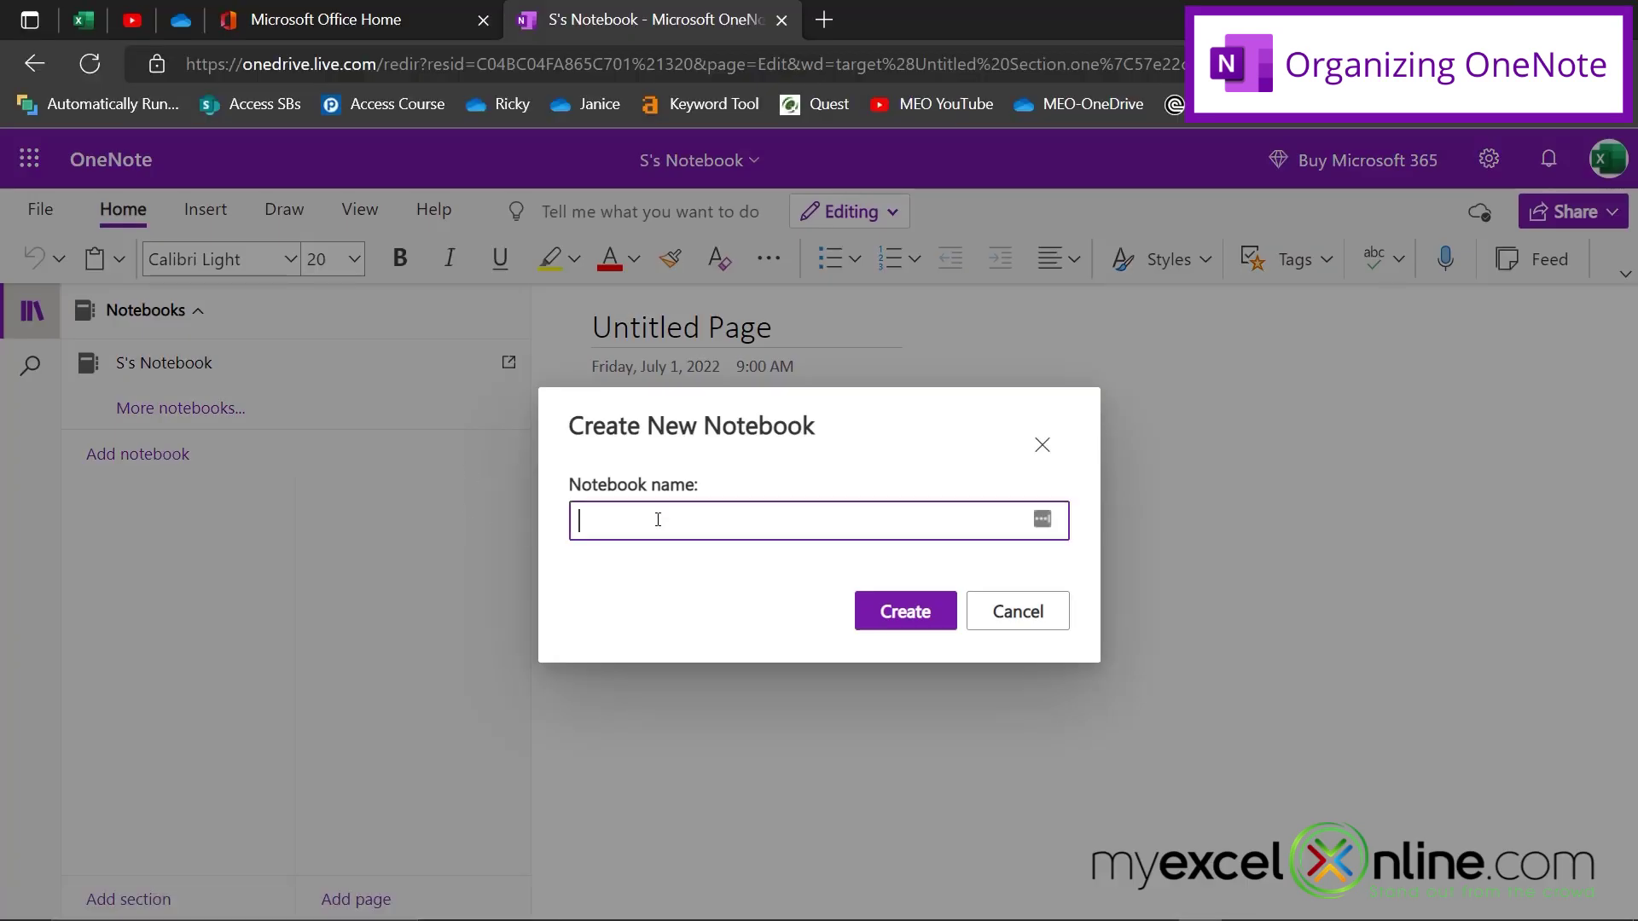
text(W)
key(BackSpace)
text(Work)
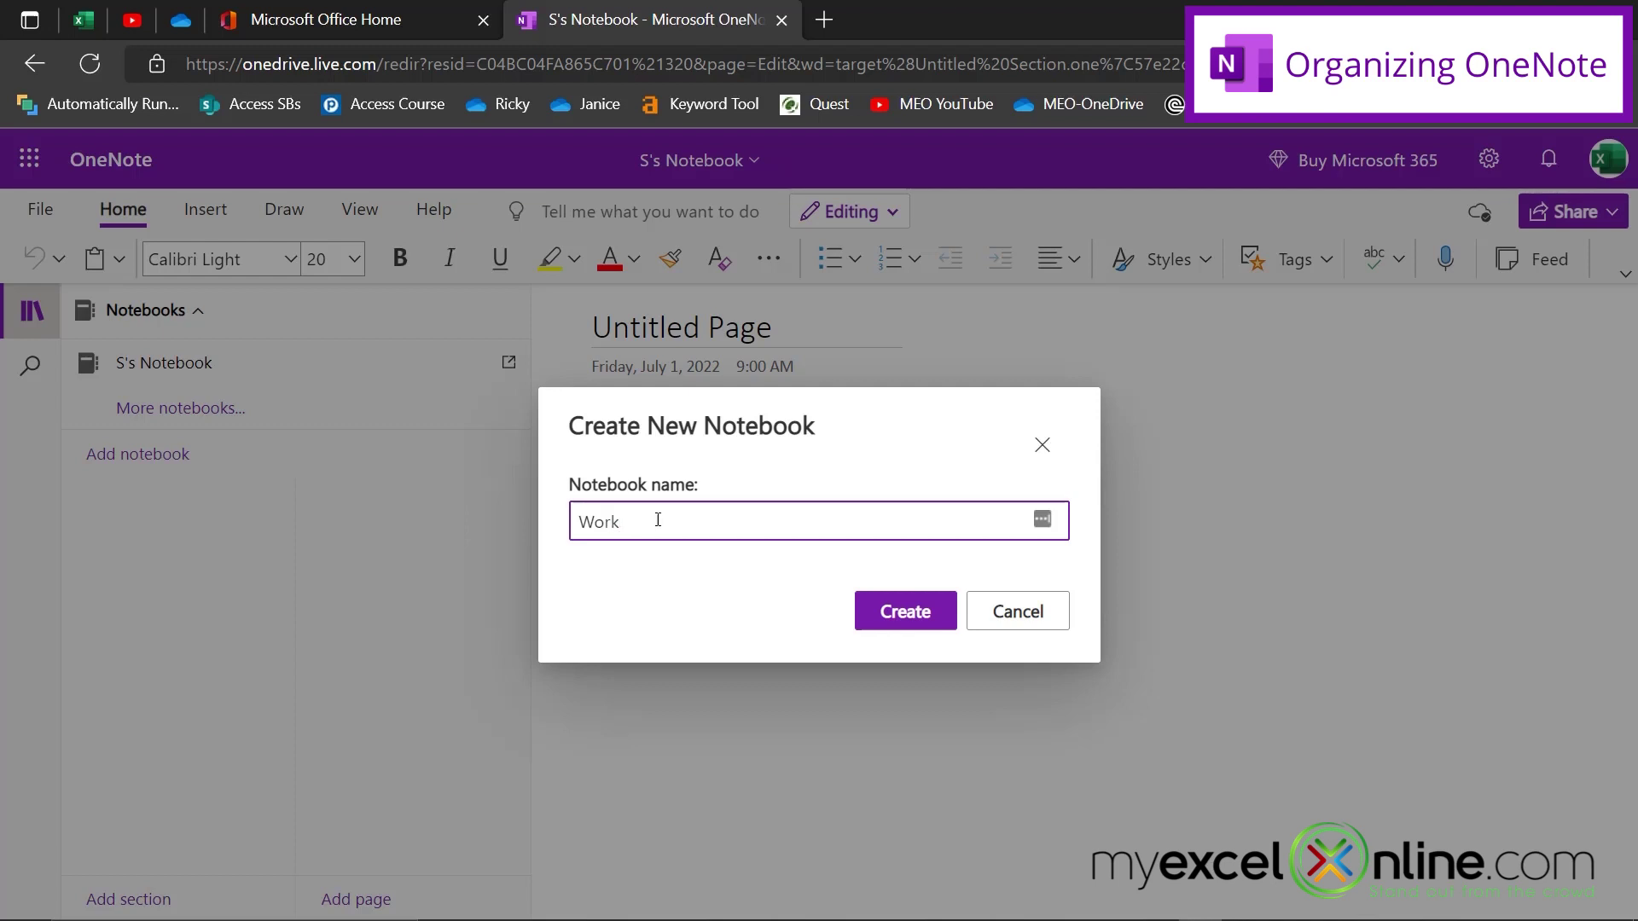
click(893, 611)
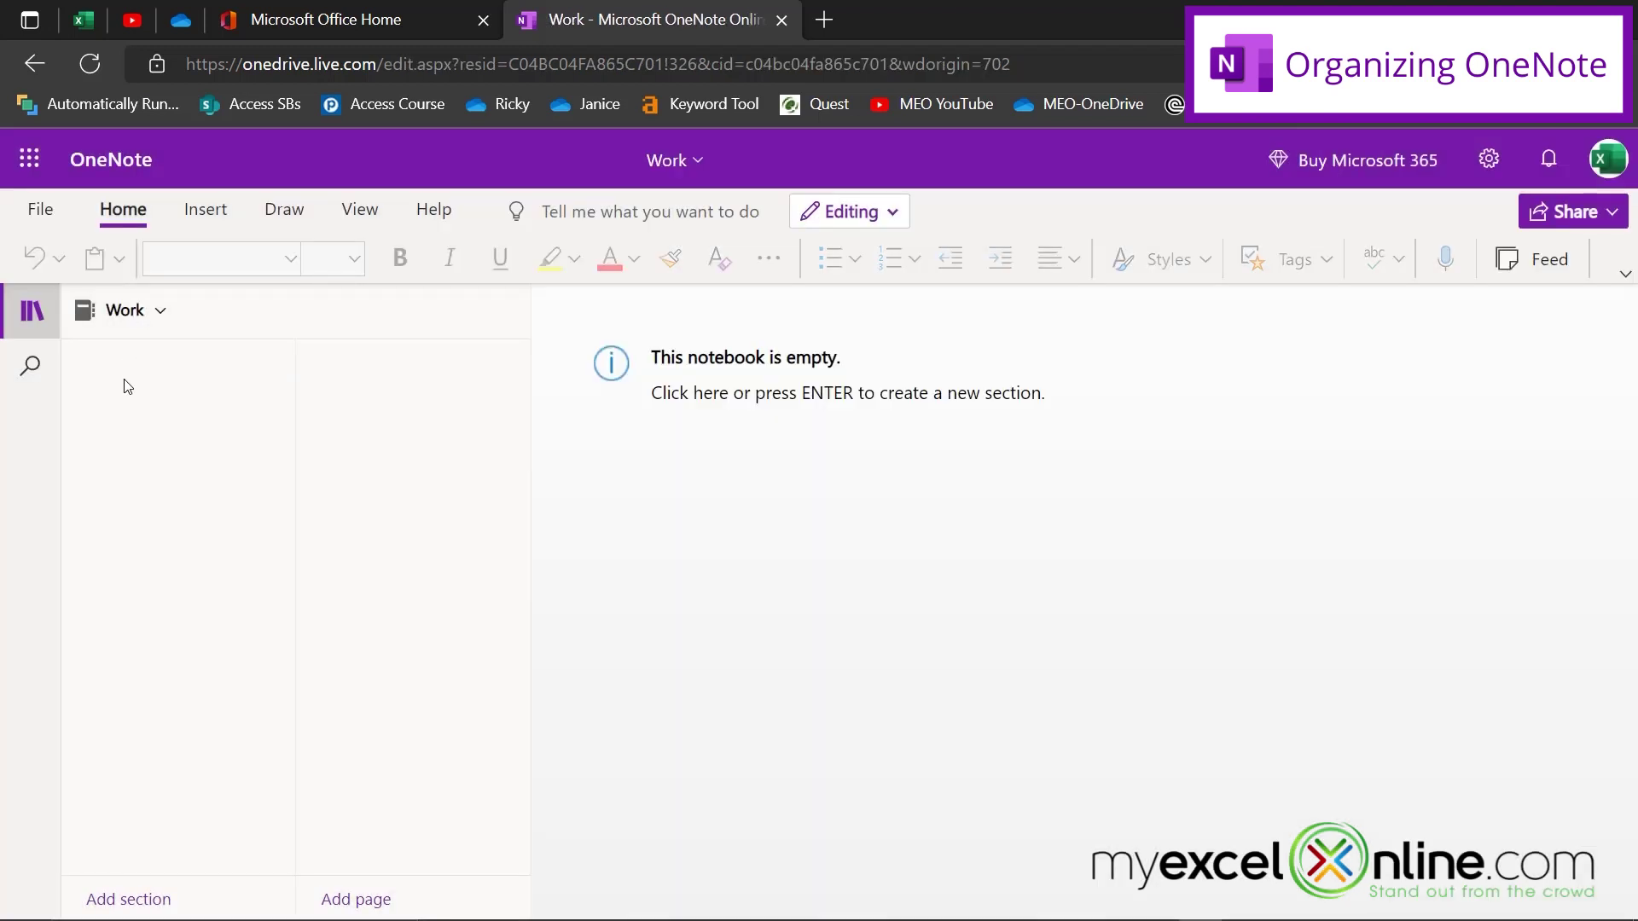
Add three sections to Work: Videos, Tutoring and Curriculum.
click(127, 904)
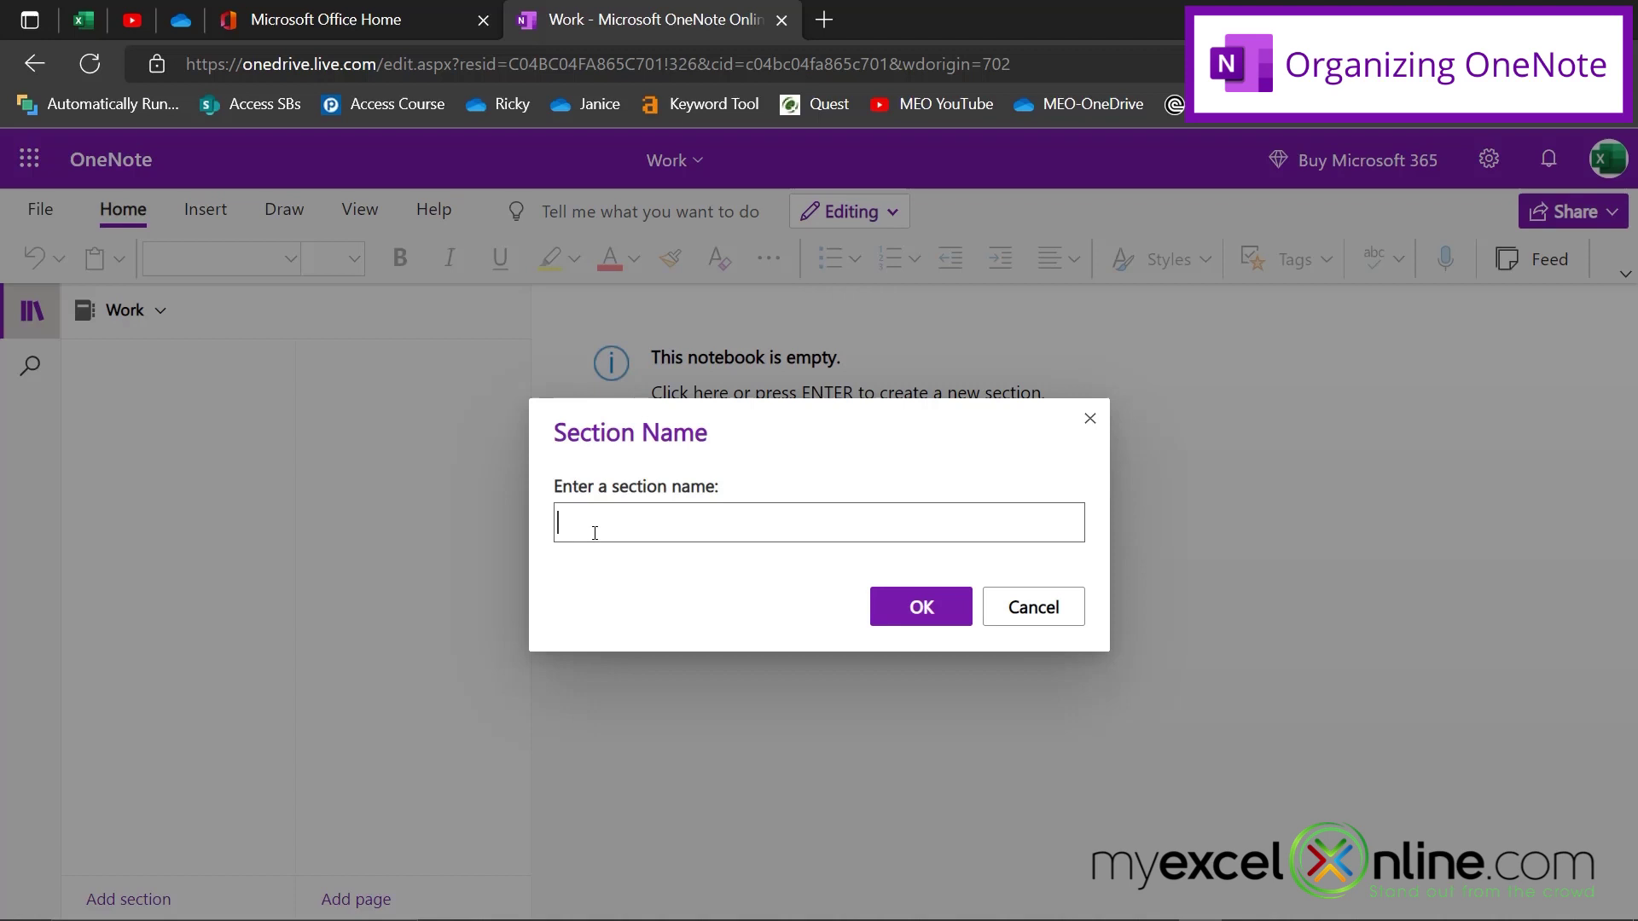
text(Videos)
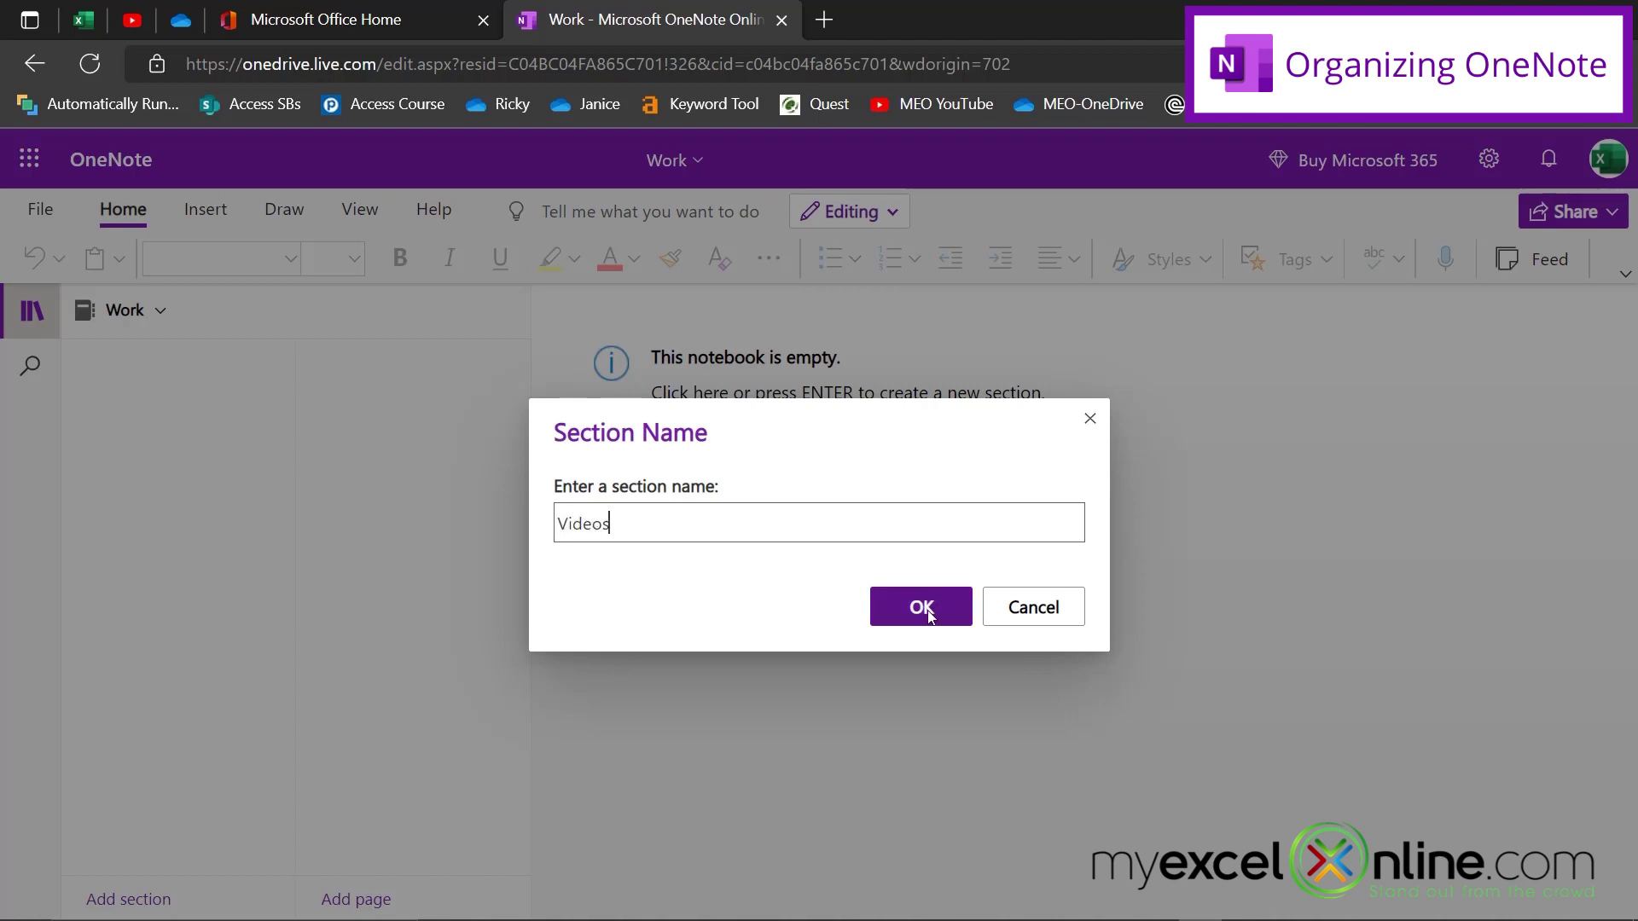
click(928, 616)
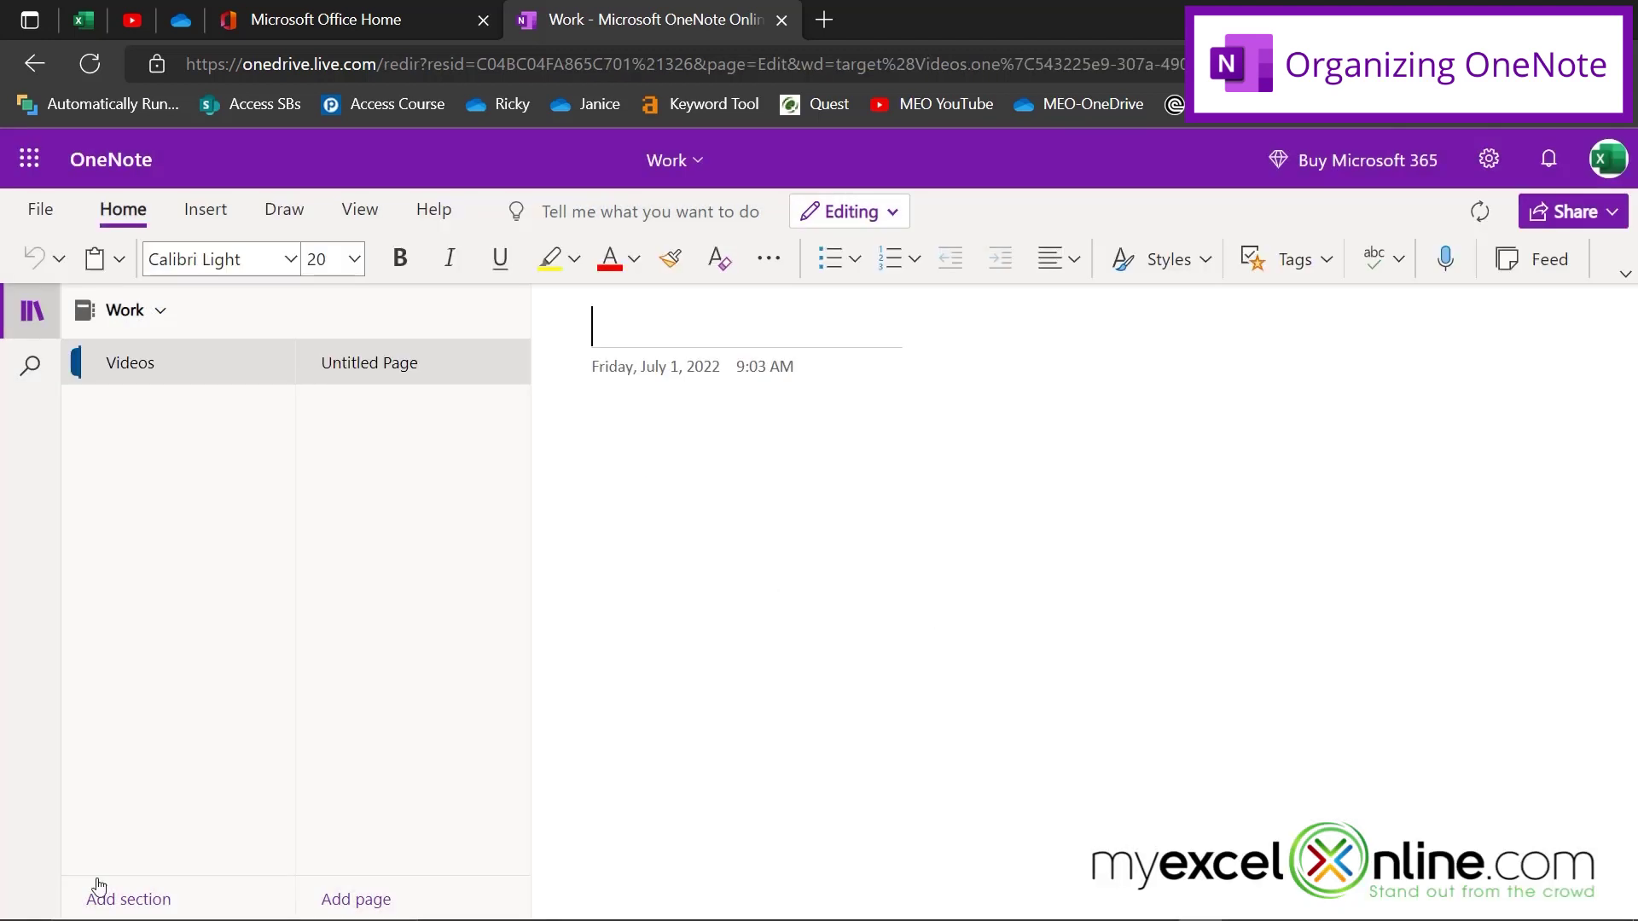
click(162, 903)
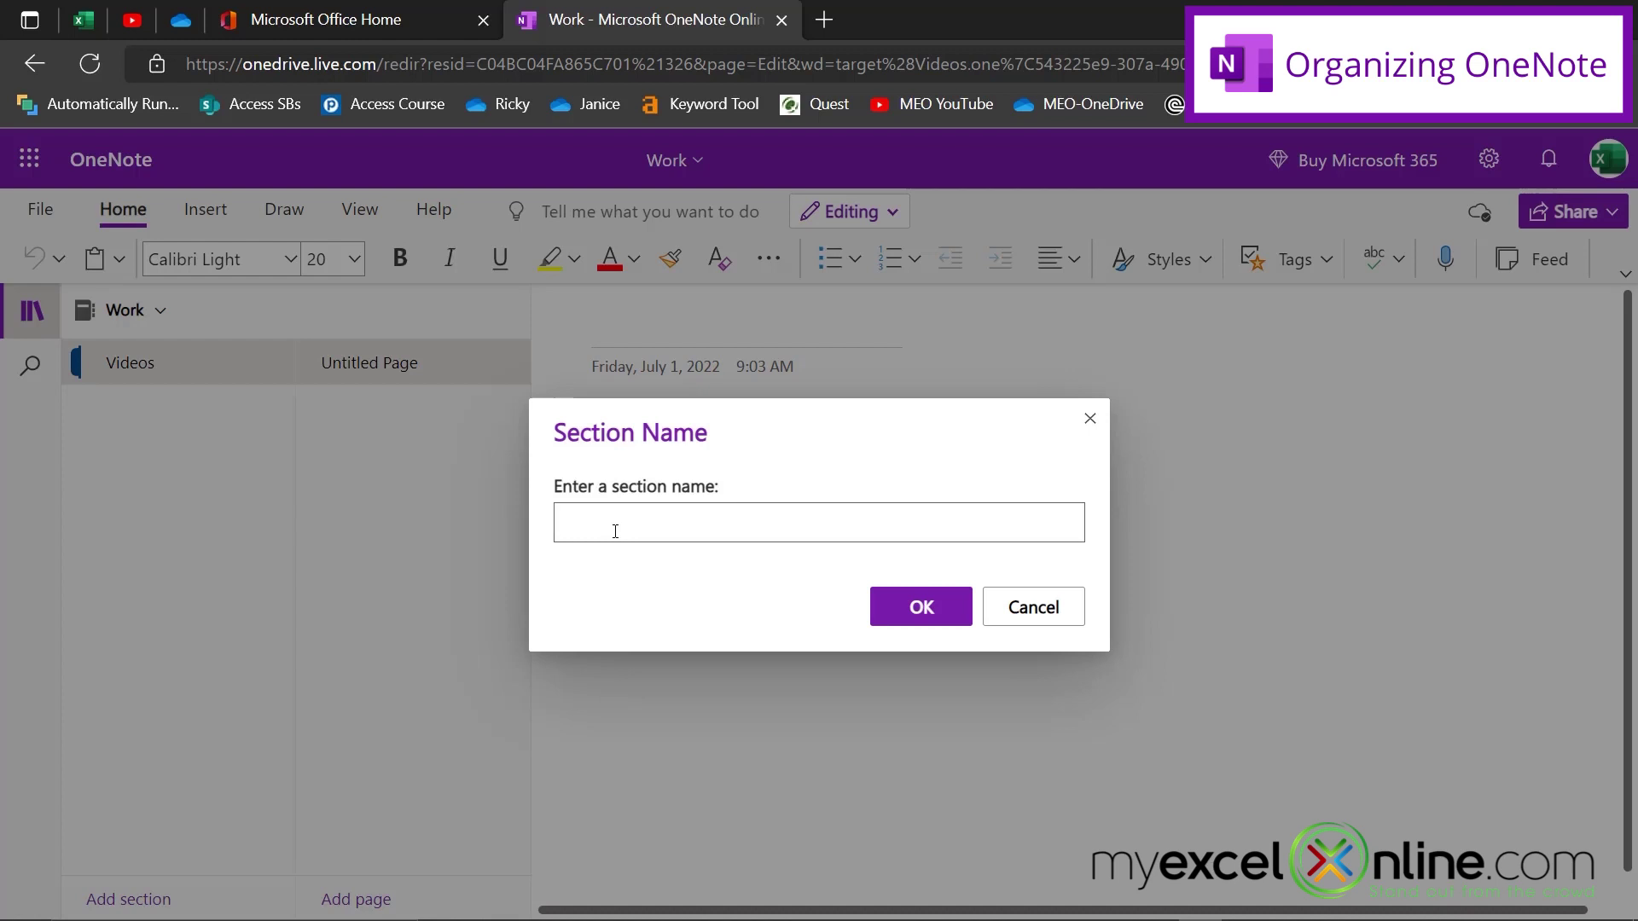
text(Tutoring)
key(Return)
click(128, 899)
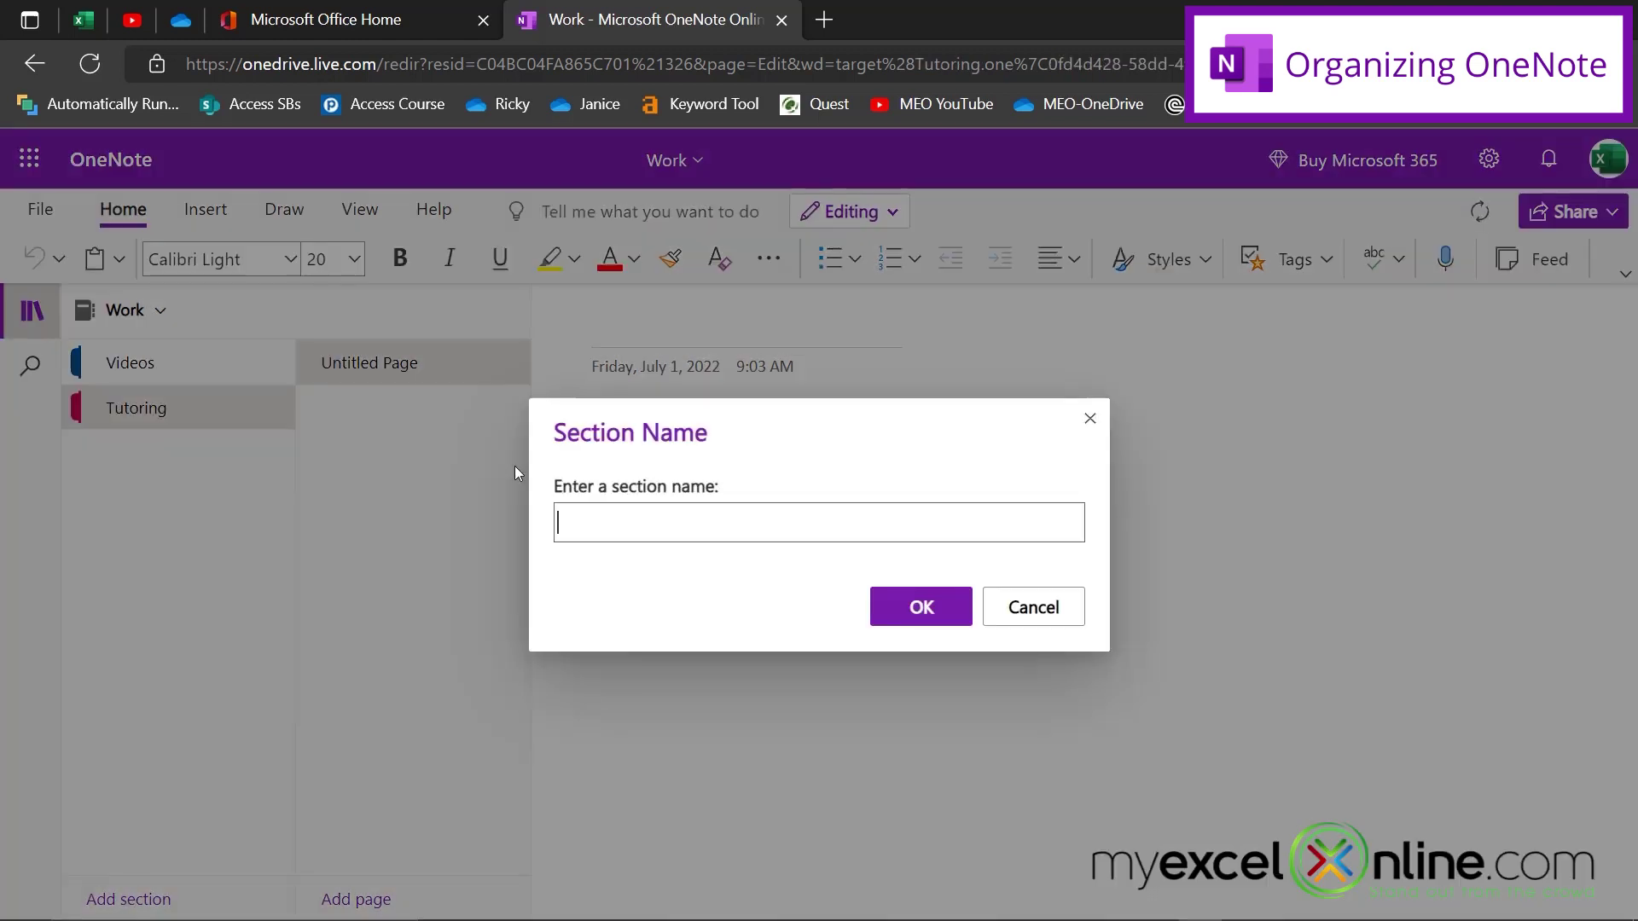
text(Curriculum)
key(Return)
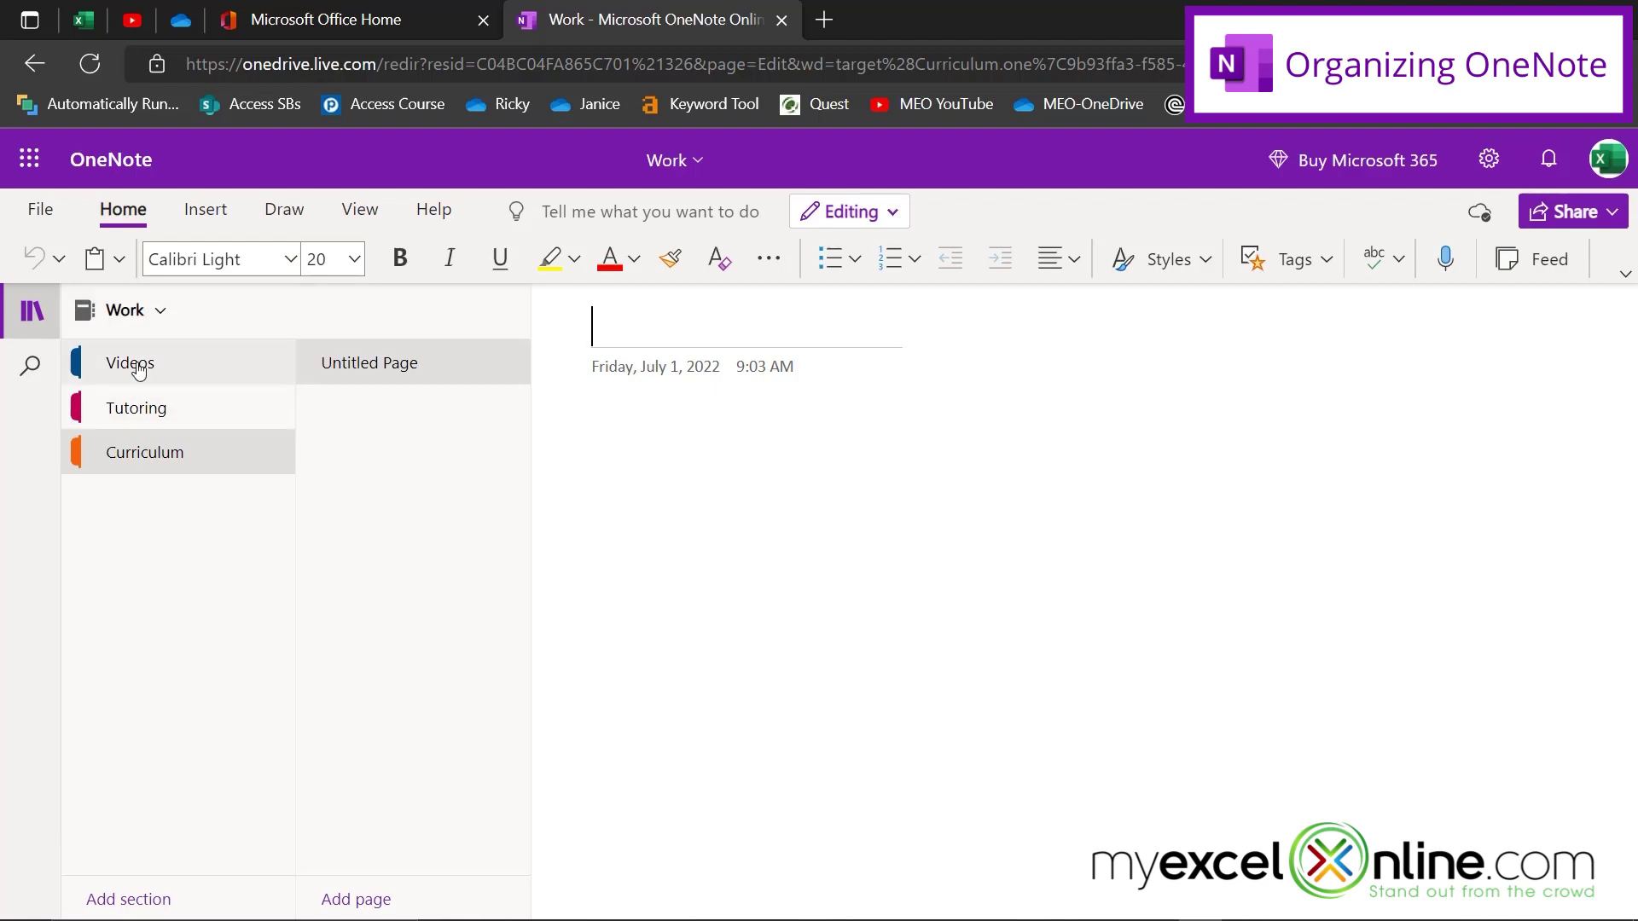
Title the first page in the Videos section 'OneNote'.
click(139, 367)
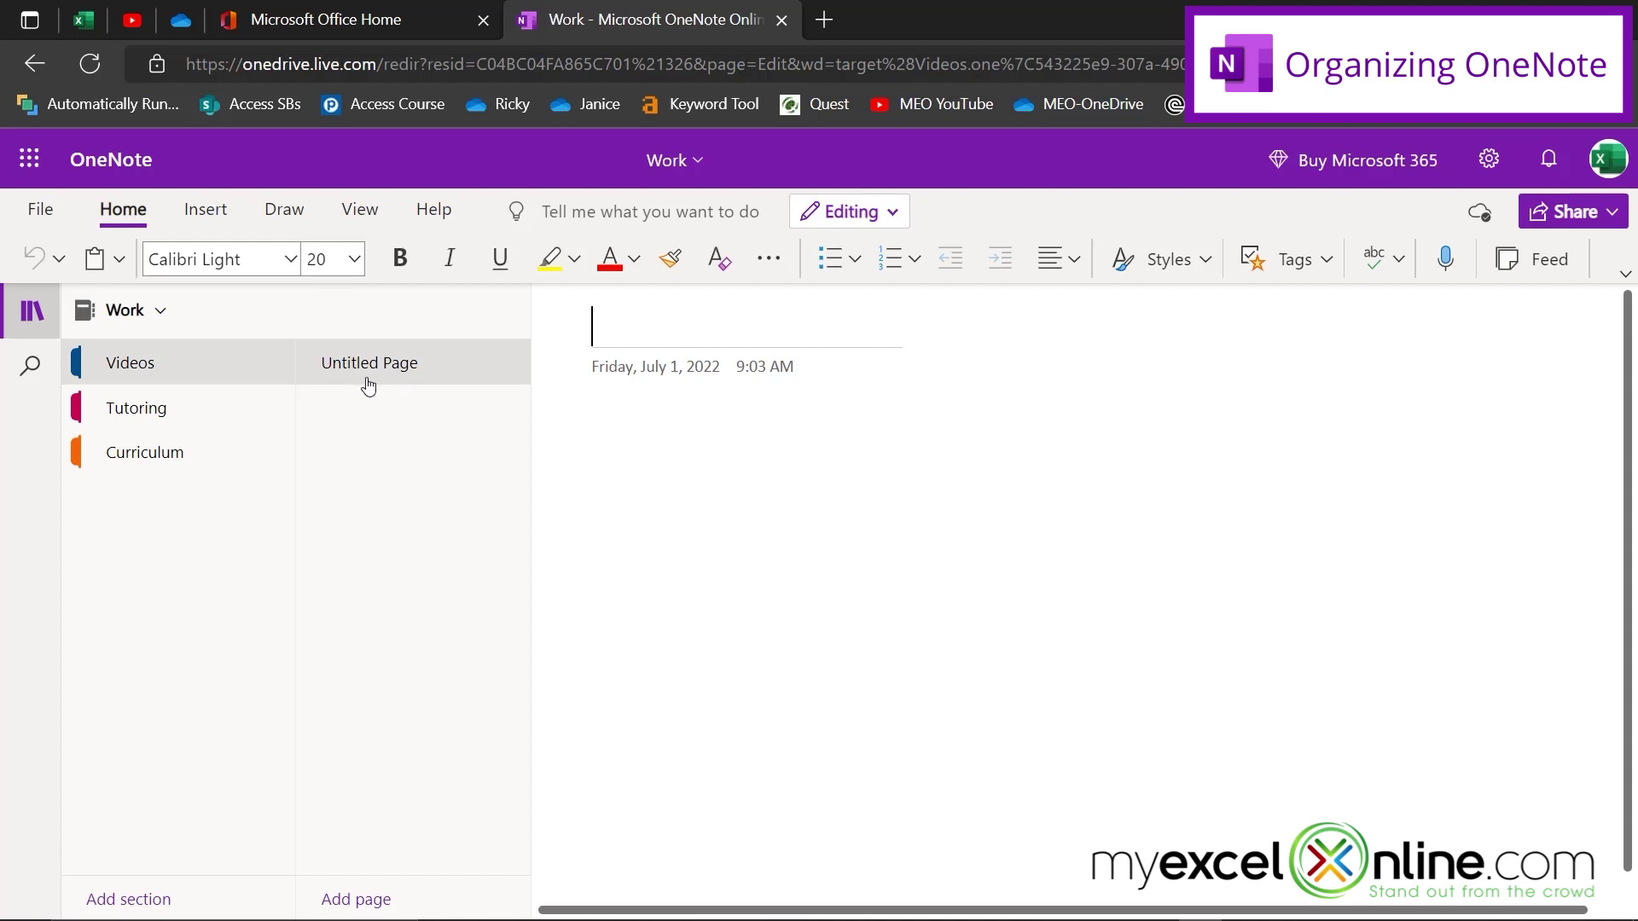
click(679, 325)
text(OneNote)
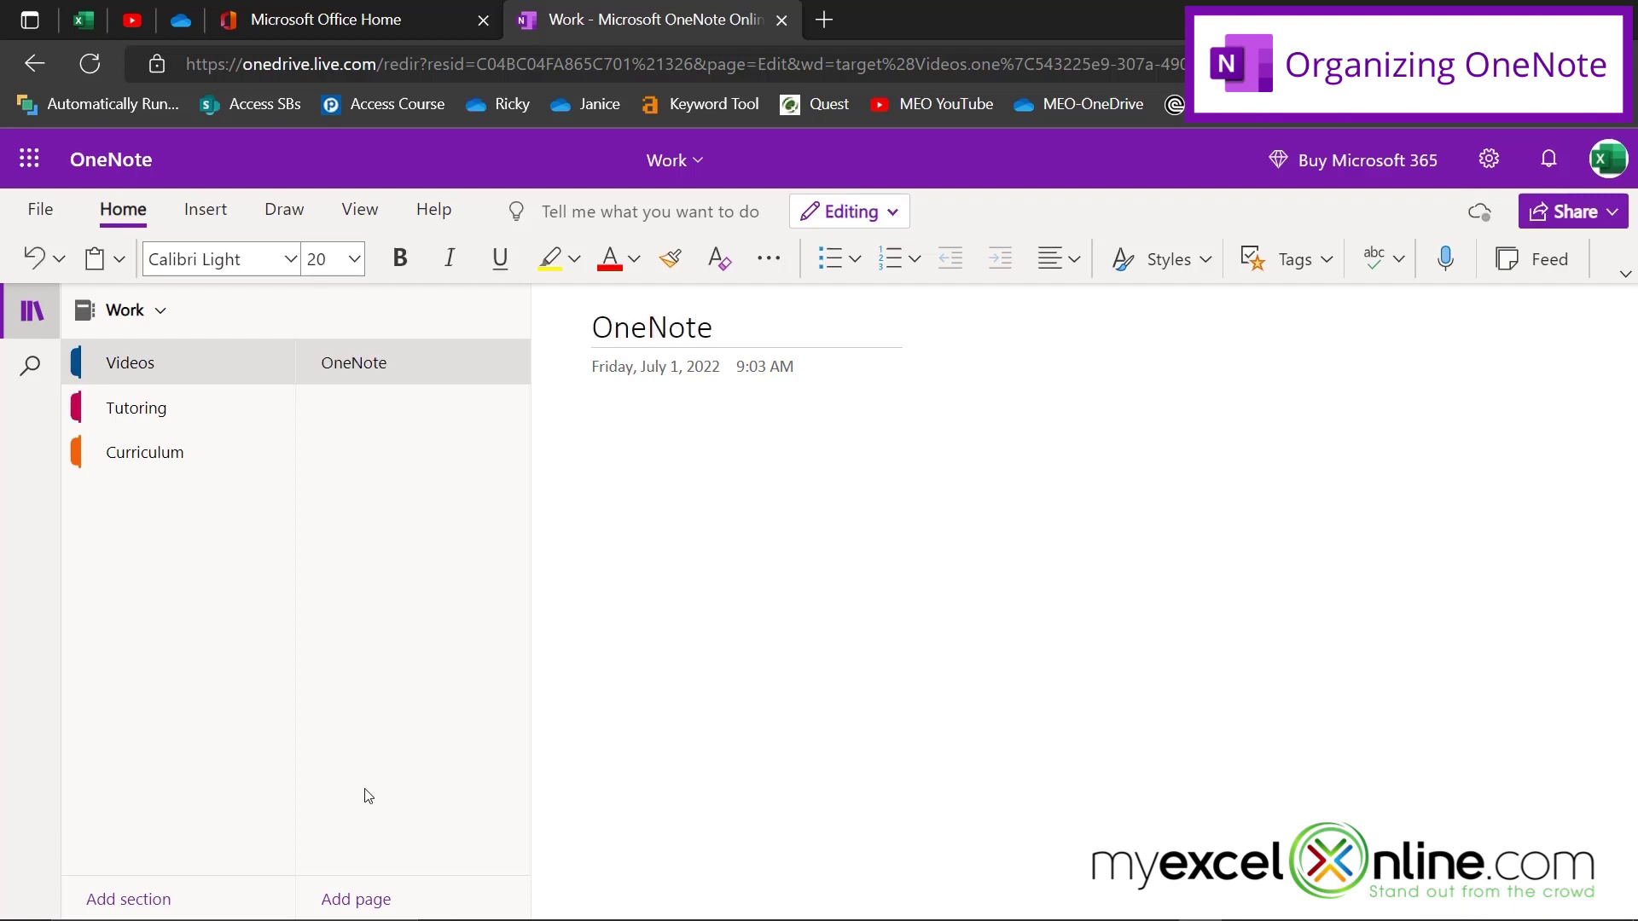
Add a 'Week 1' page and make it a subpage of OneNote.
click(348, 903)
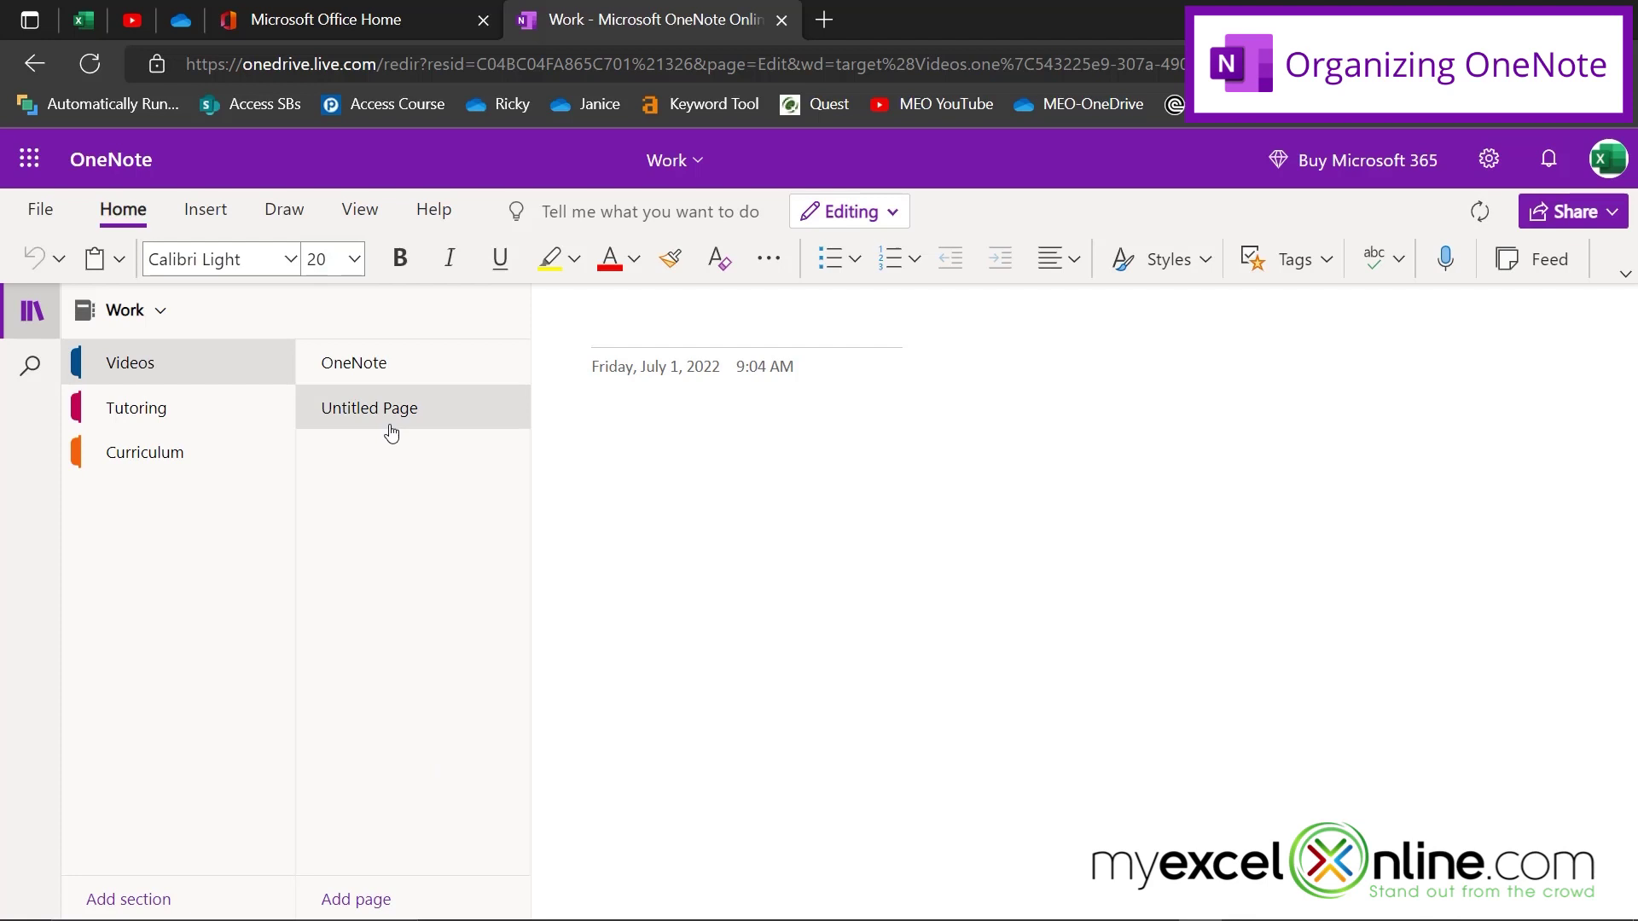
text(Week 1)
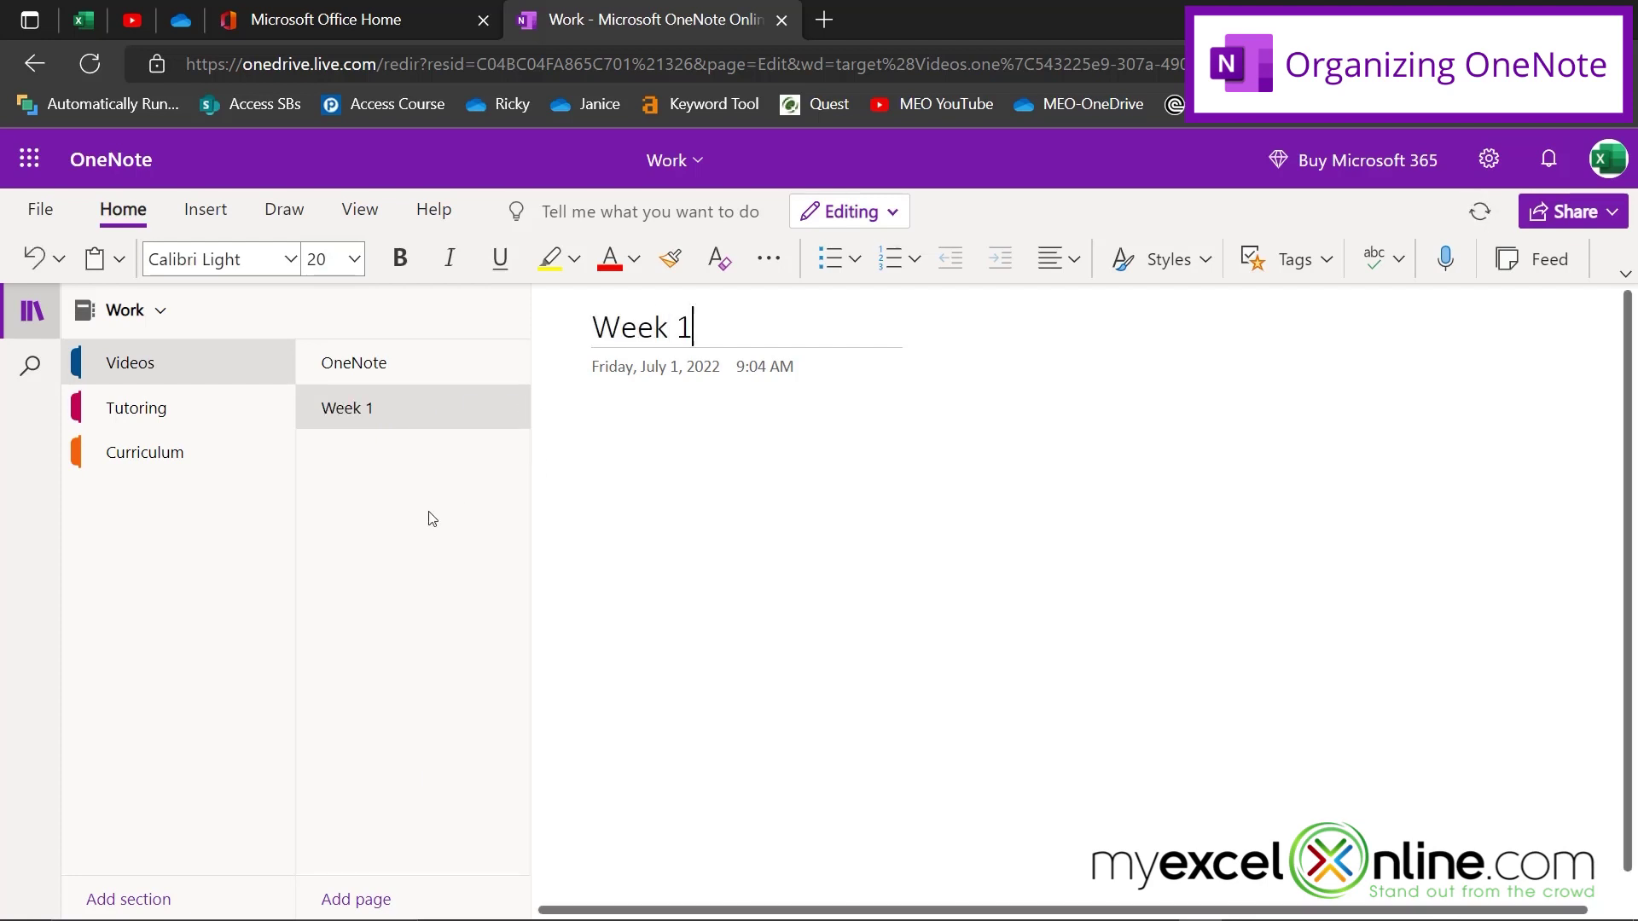
right_click(375, 410)
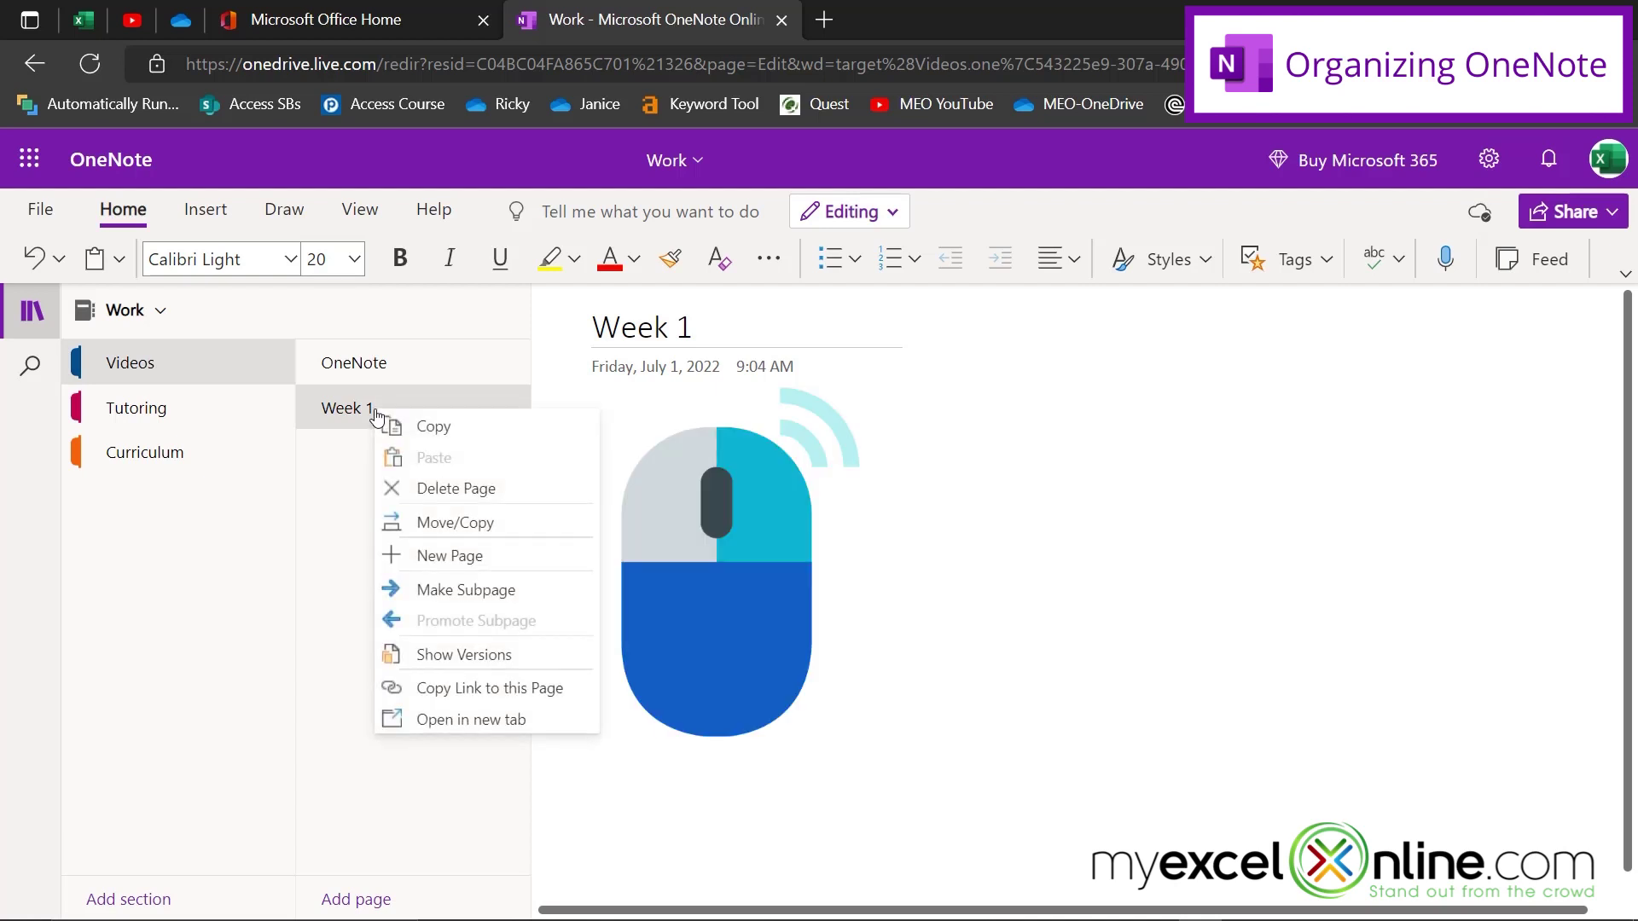
click(450, 595)
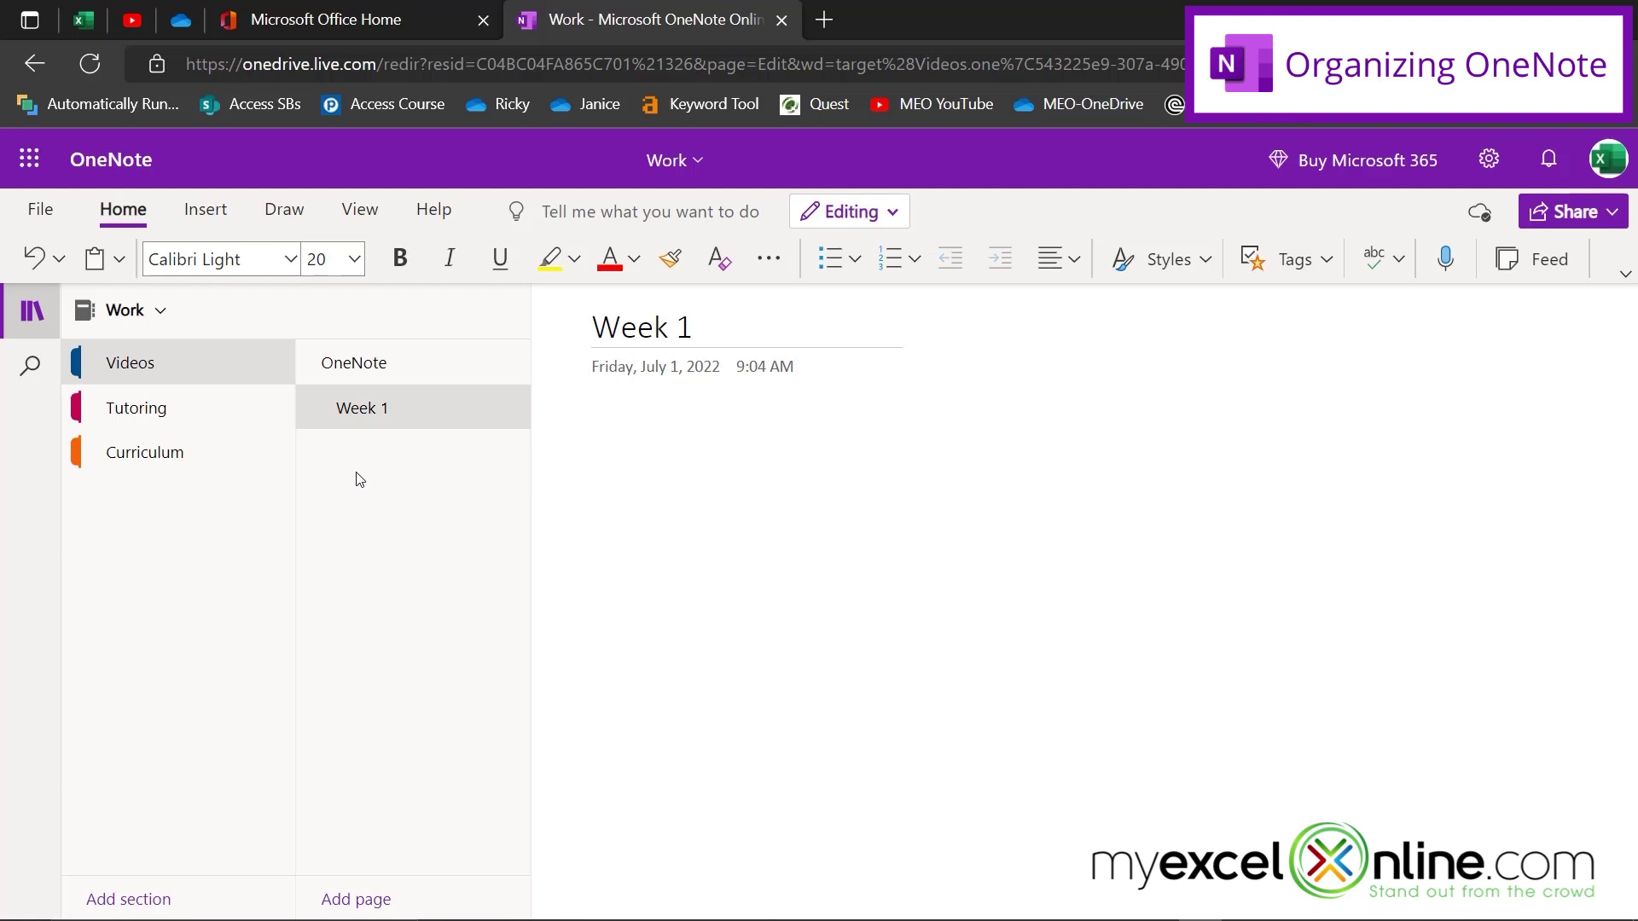
Add two more pages titled 'Week 2' and 'Week 3'.
click(349, 896)
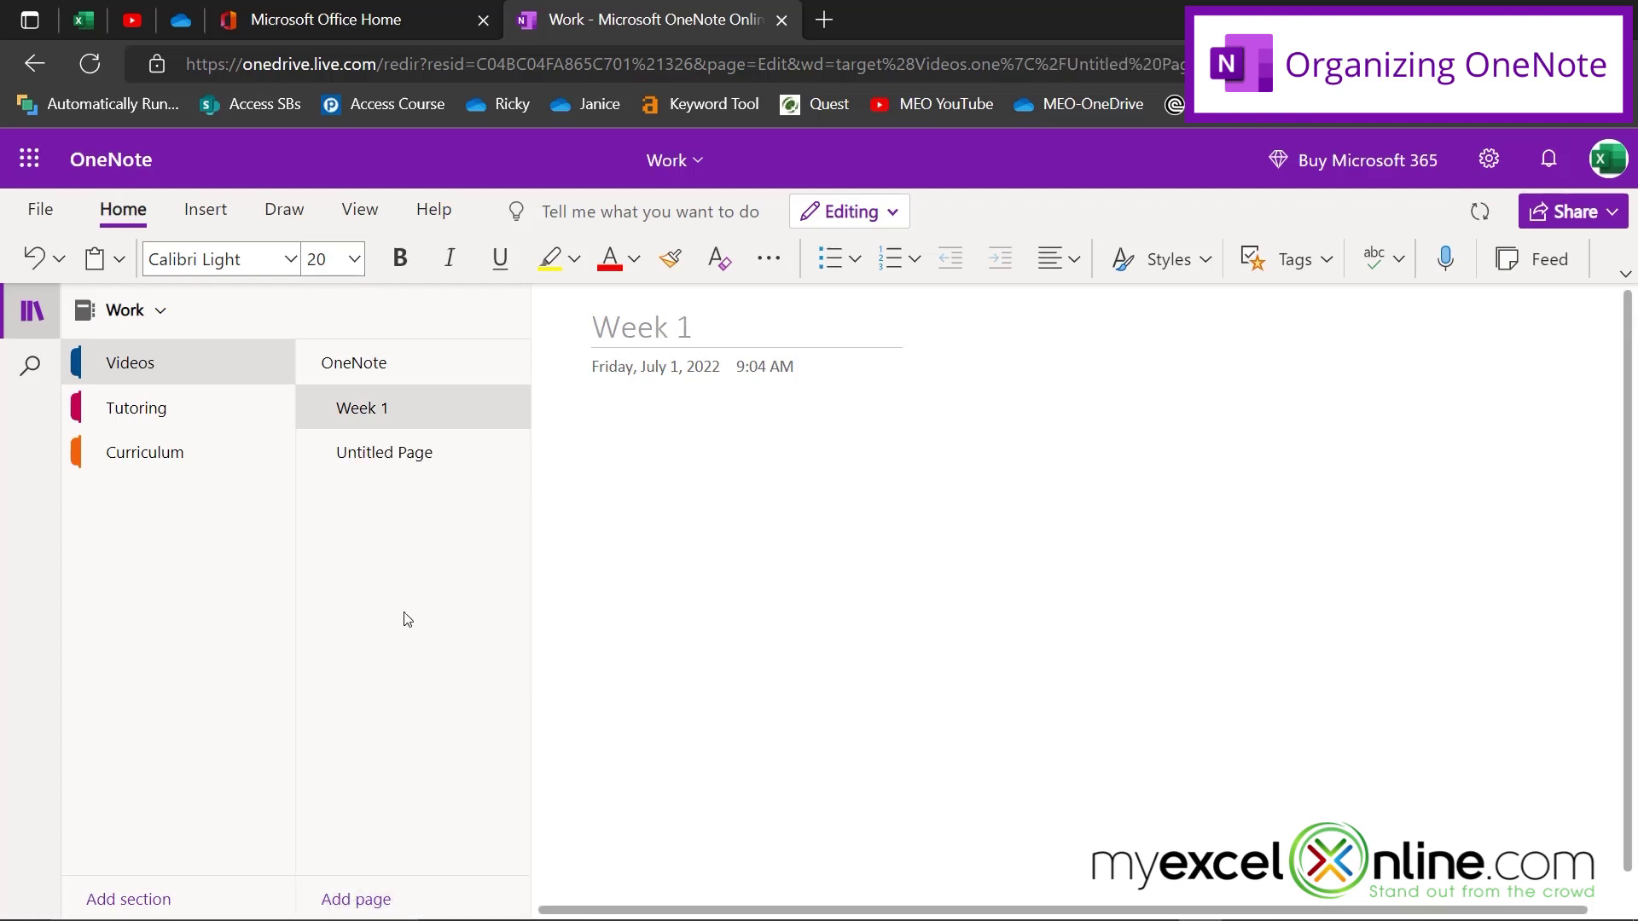
text(Week 2)
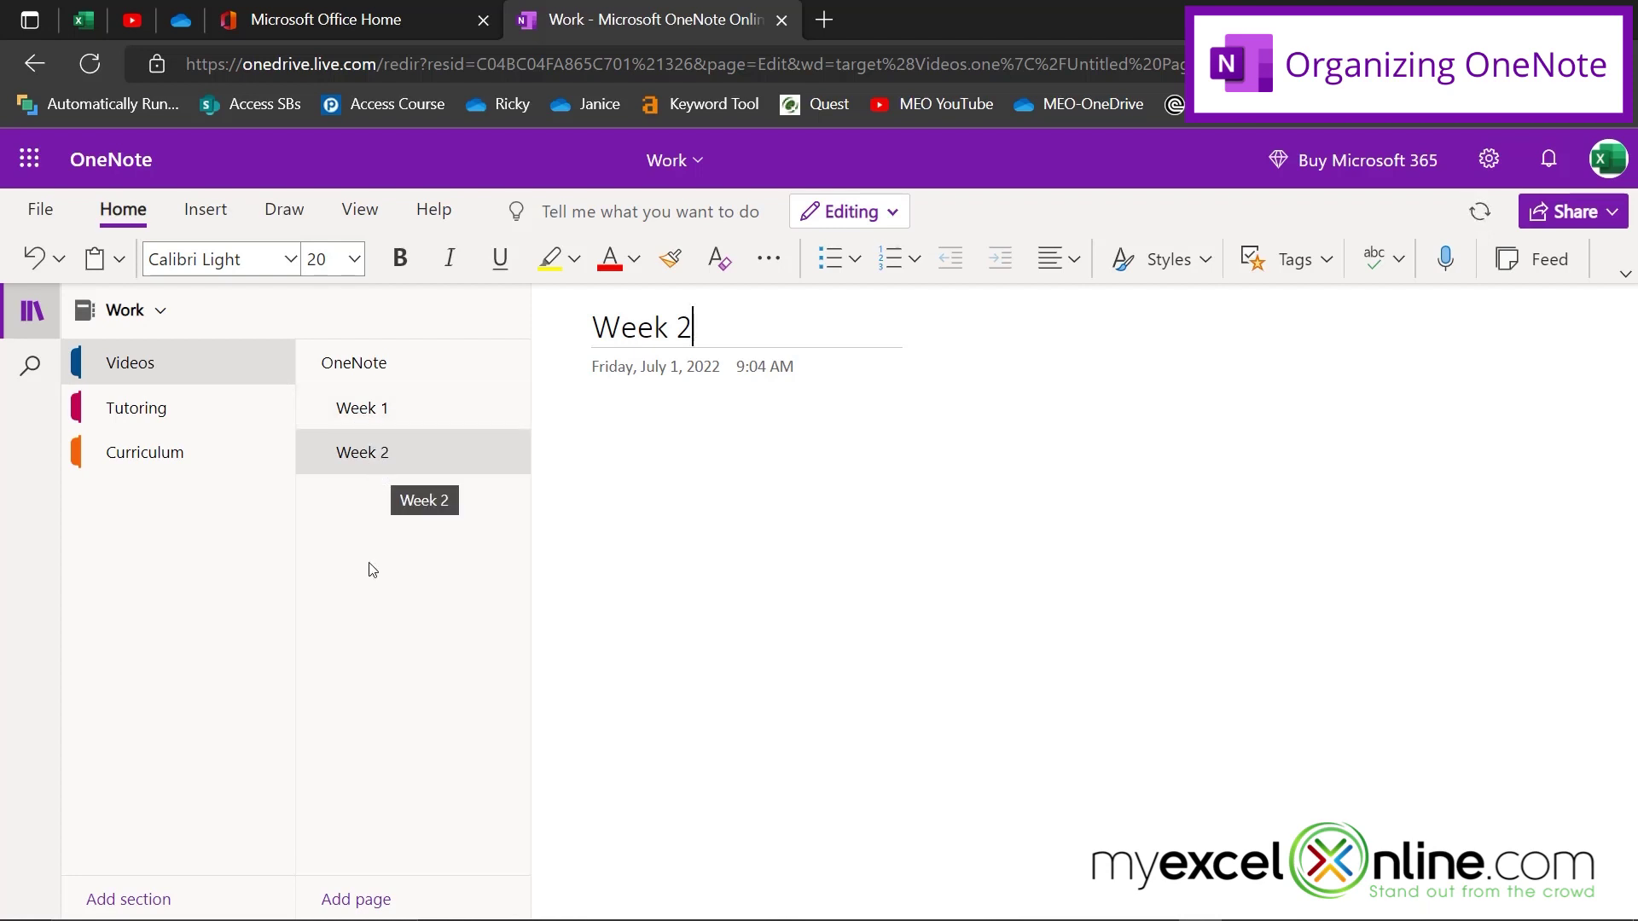
click(357, 901)
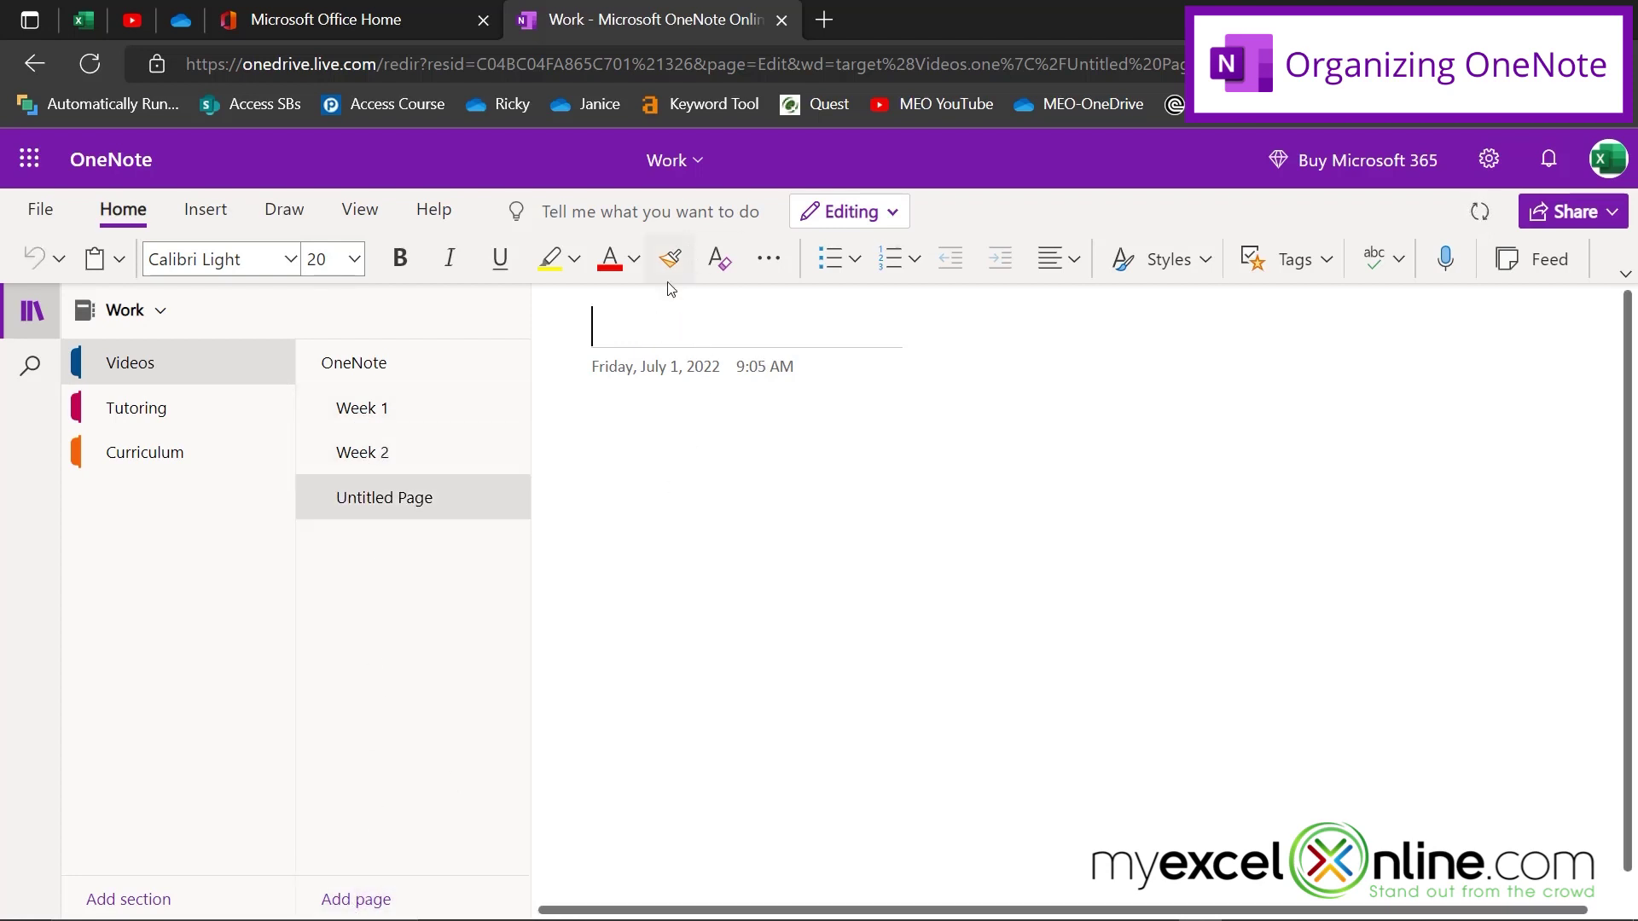
text(Week 3)
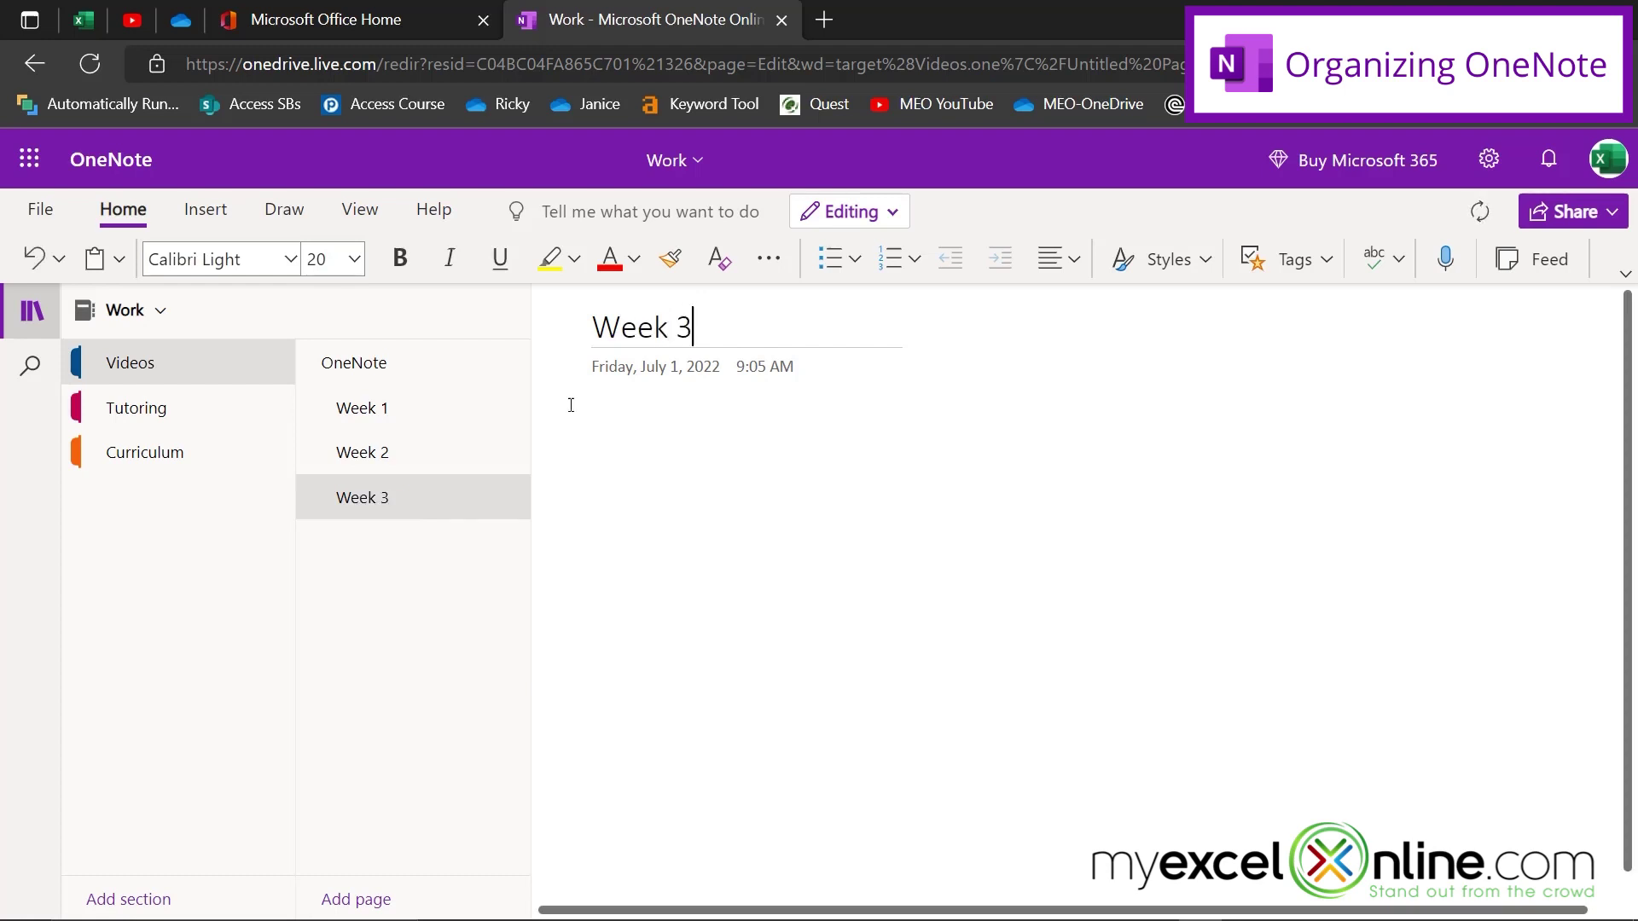
Add a 'Word' page and promote it to a full page.
click(366, 899)
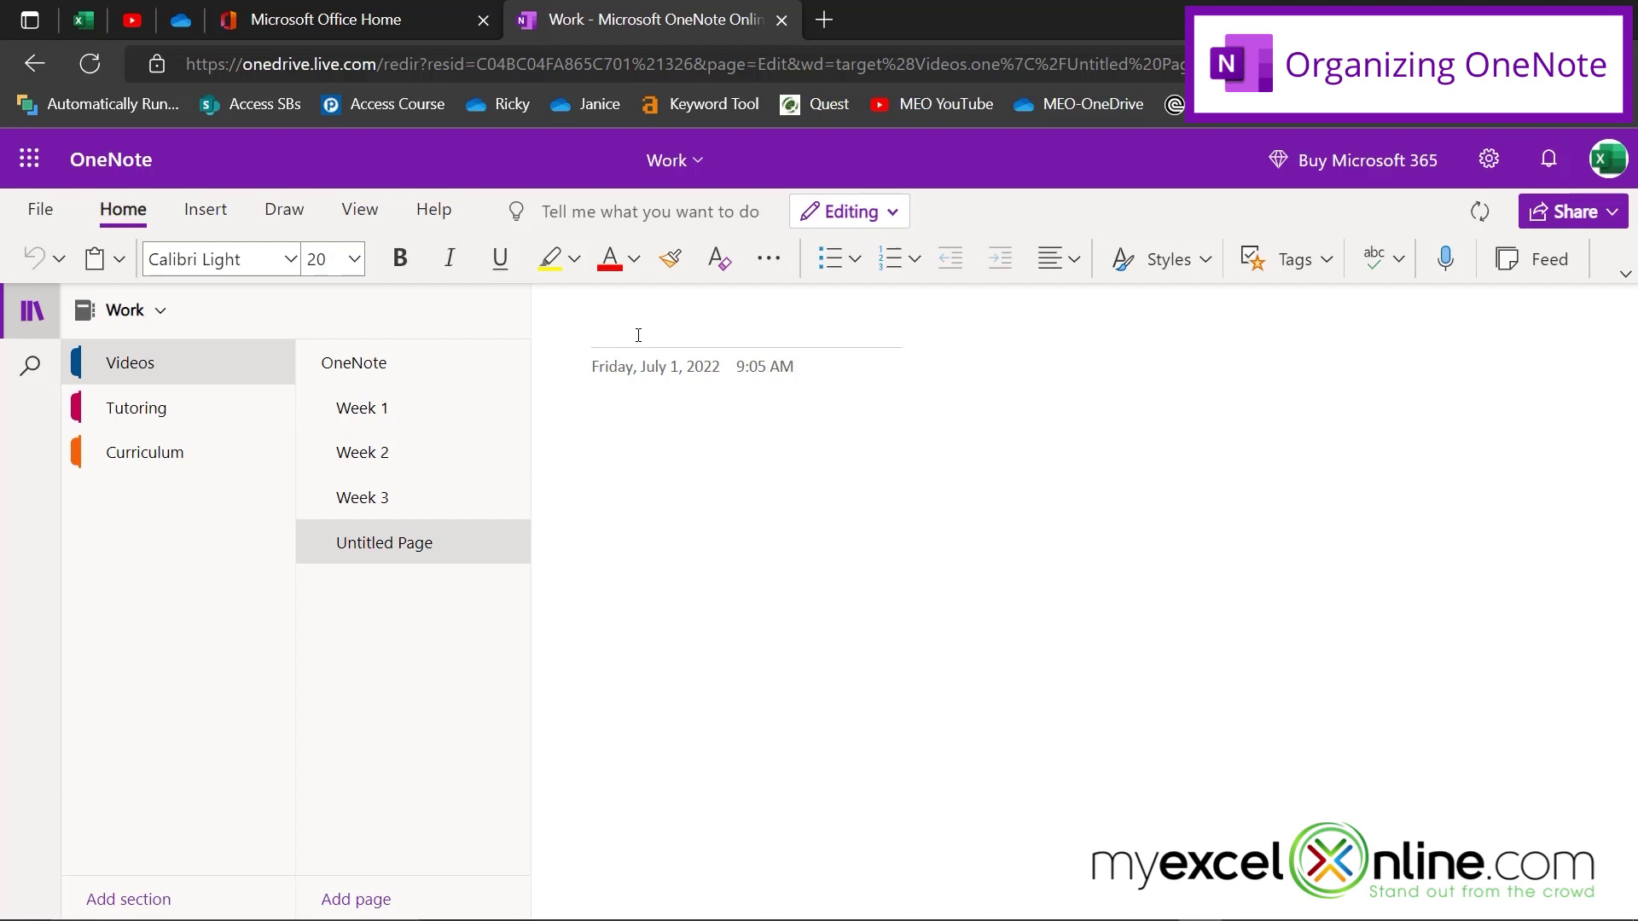
text(Word)
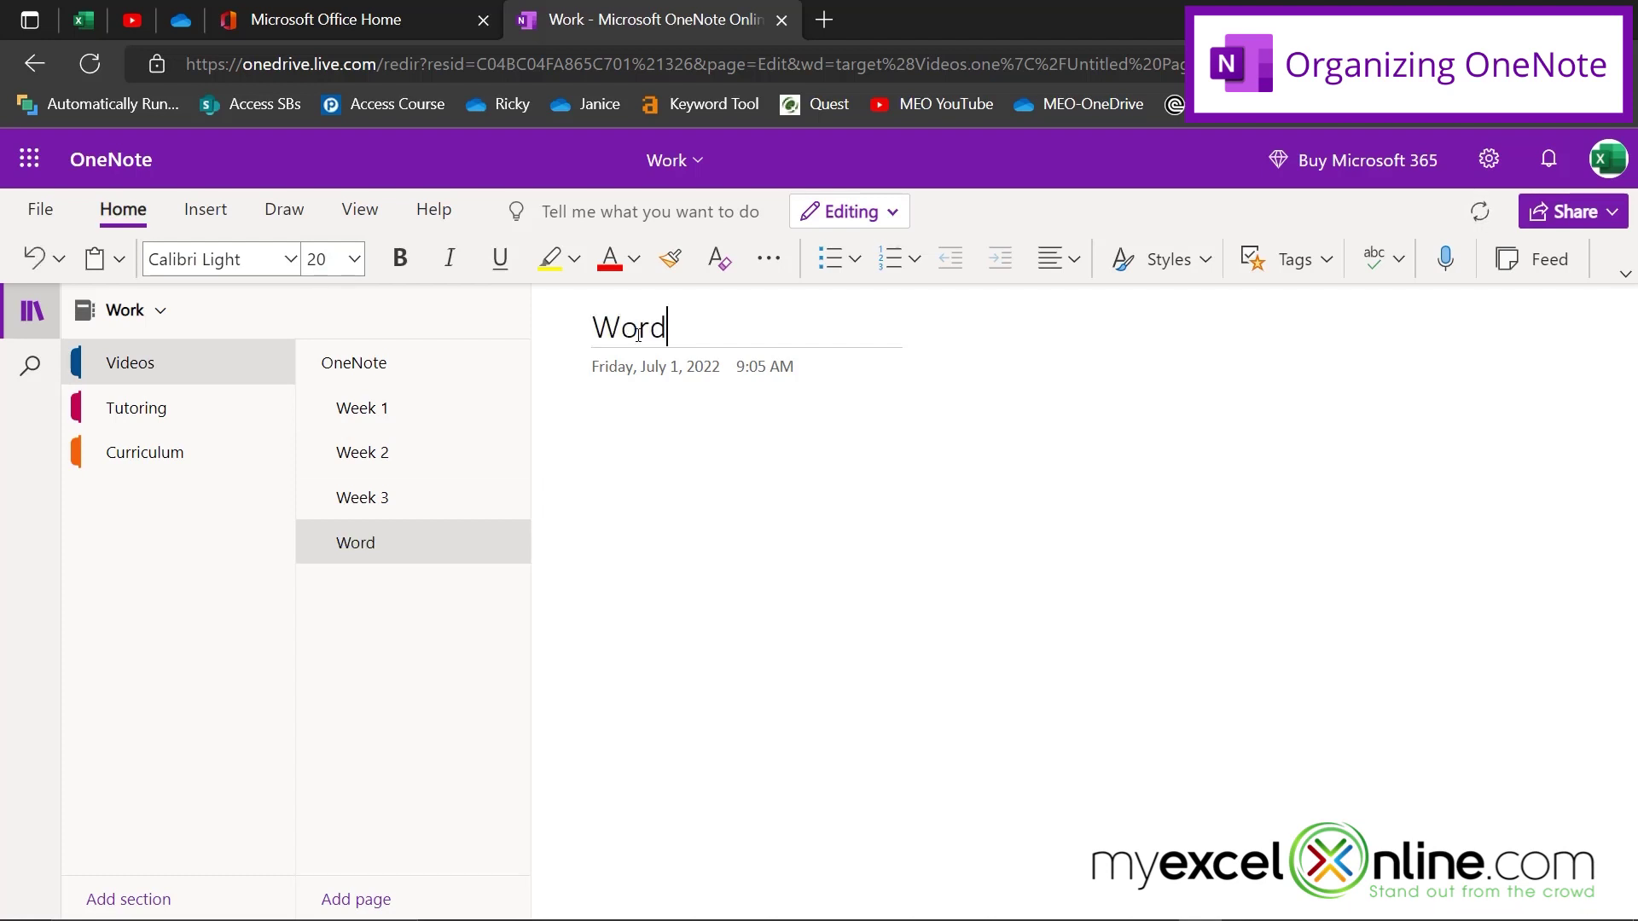
right_click(368, 554)
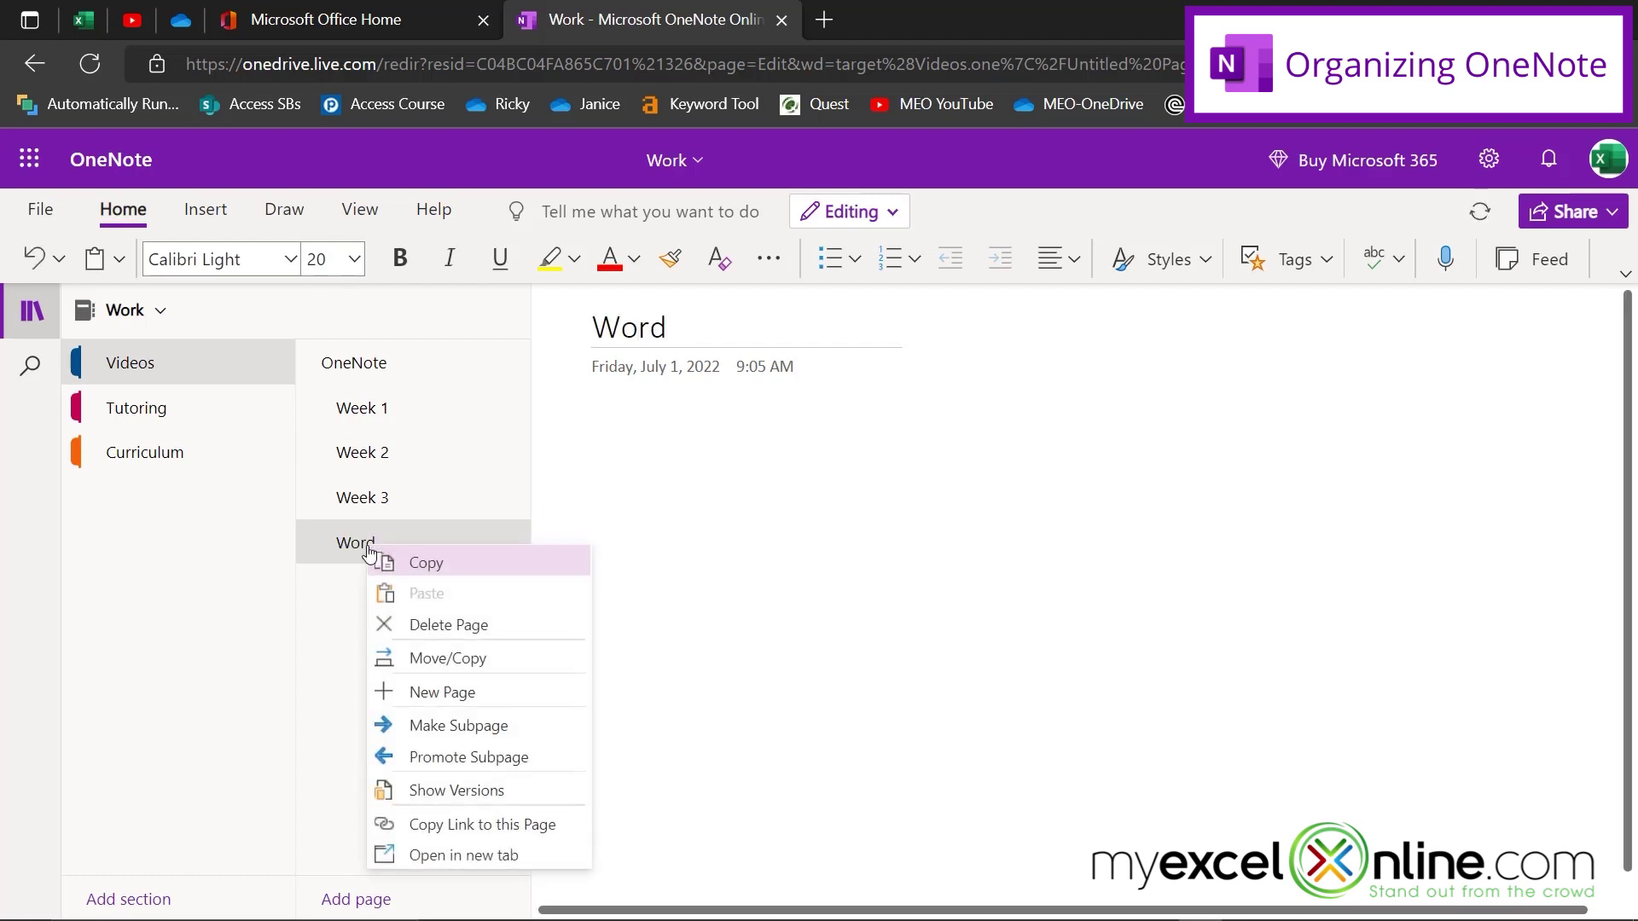
click(476, 757)
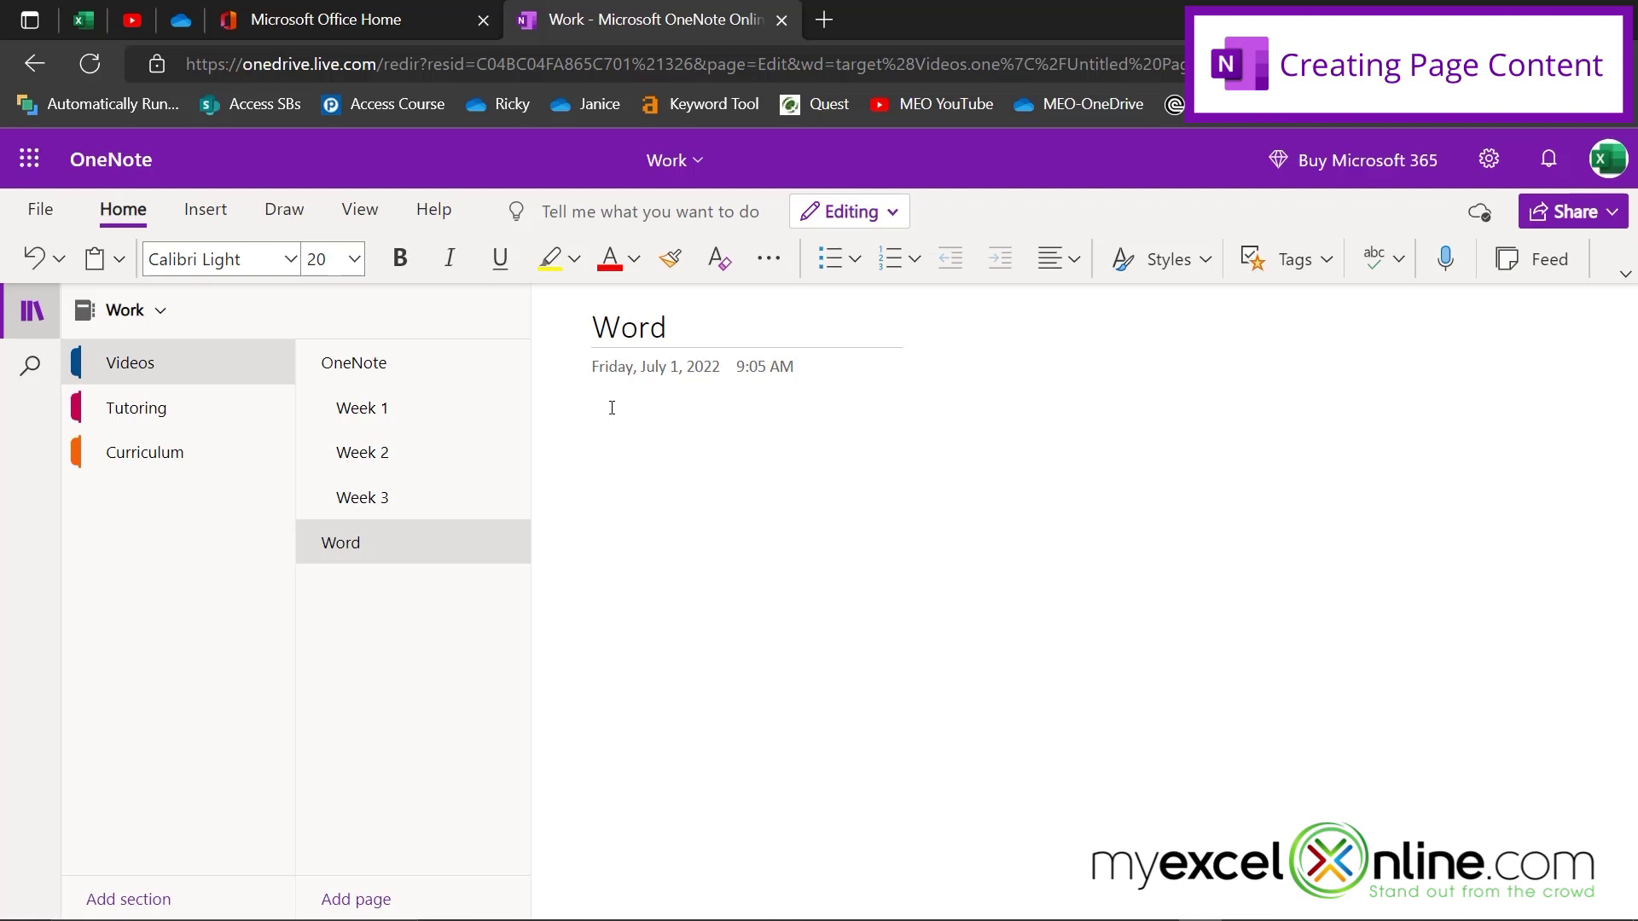
On Week 1, type the lines Beginner's Guide, How to Organize, Content Editing, Sharing.
click(375, 413)
click(669, 450)
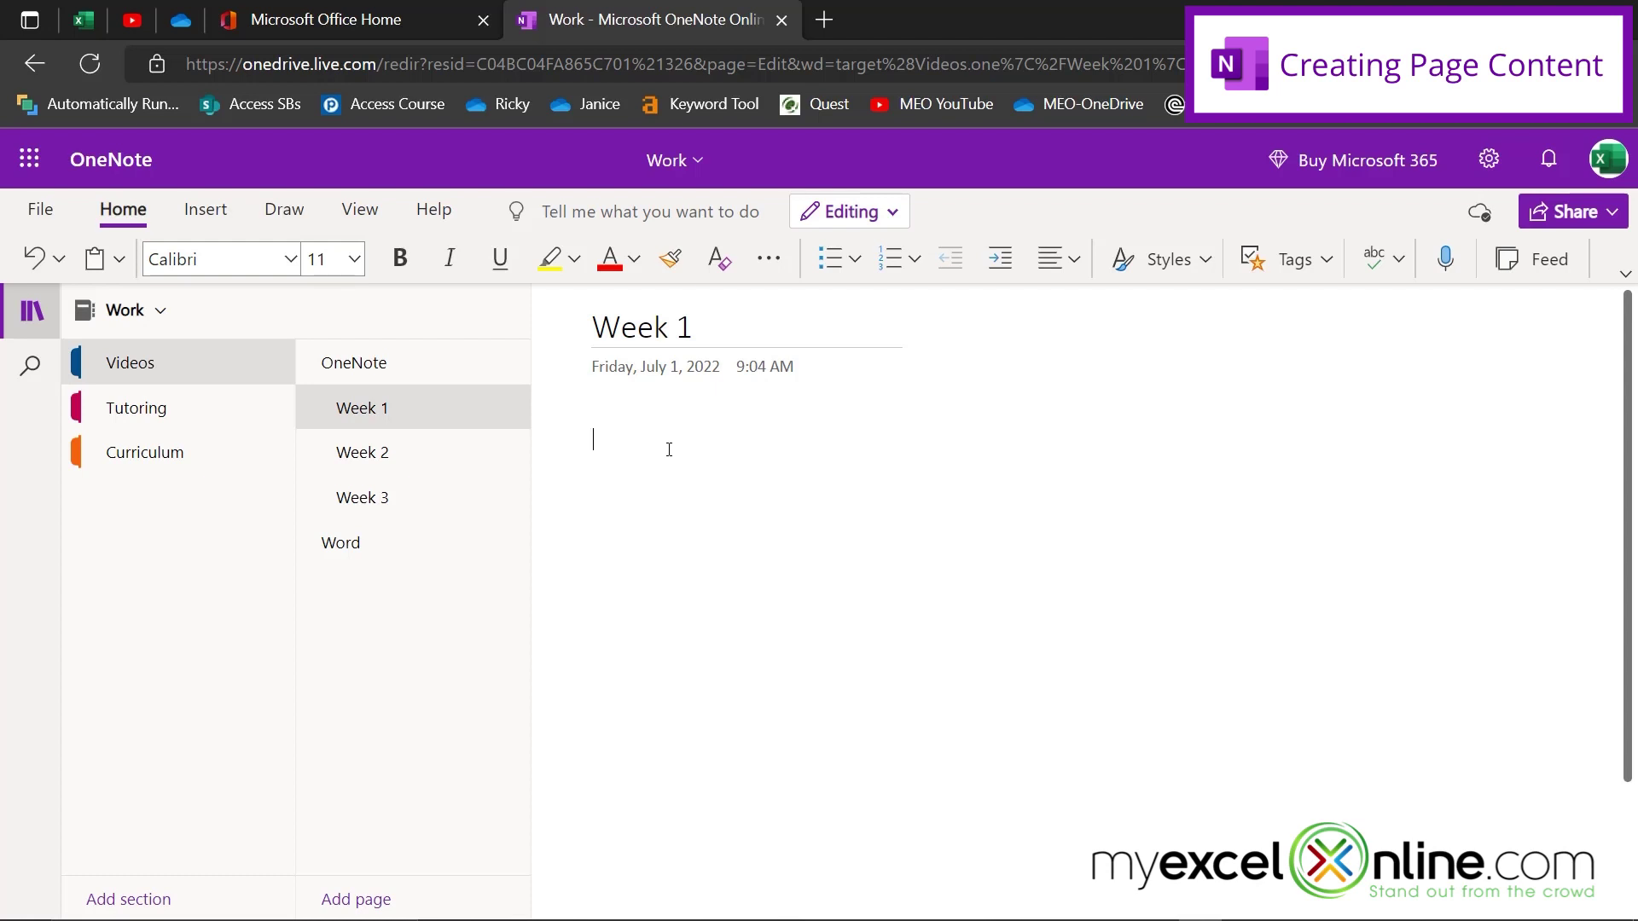
text(Beginner's Guide)
key(Return)
text(How )
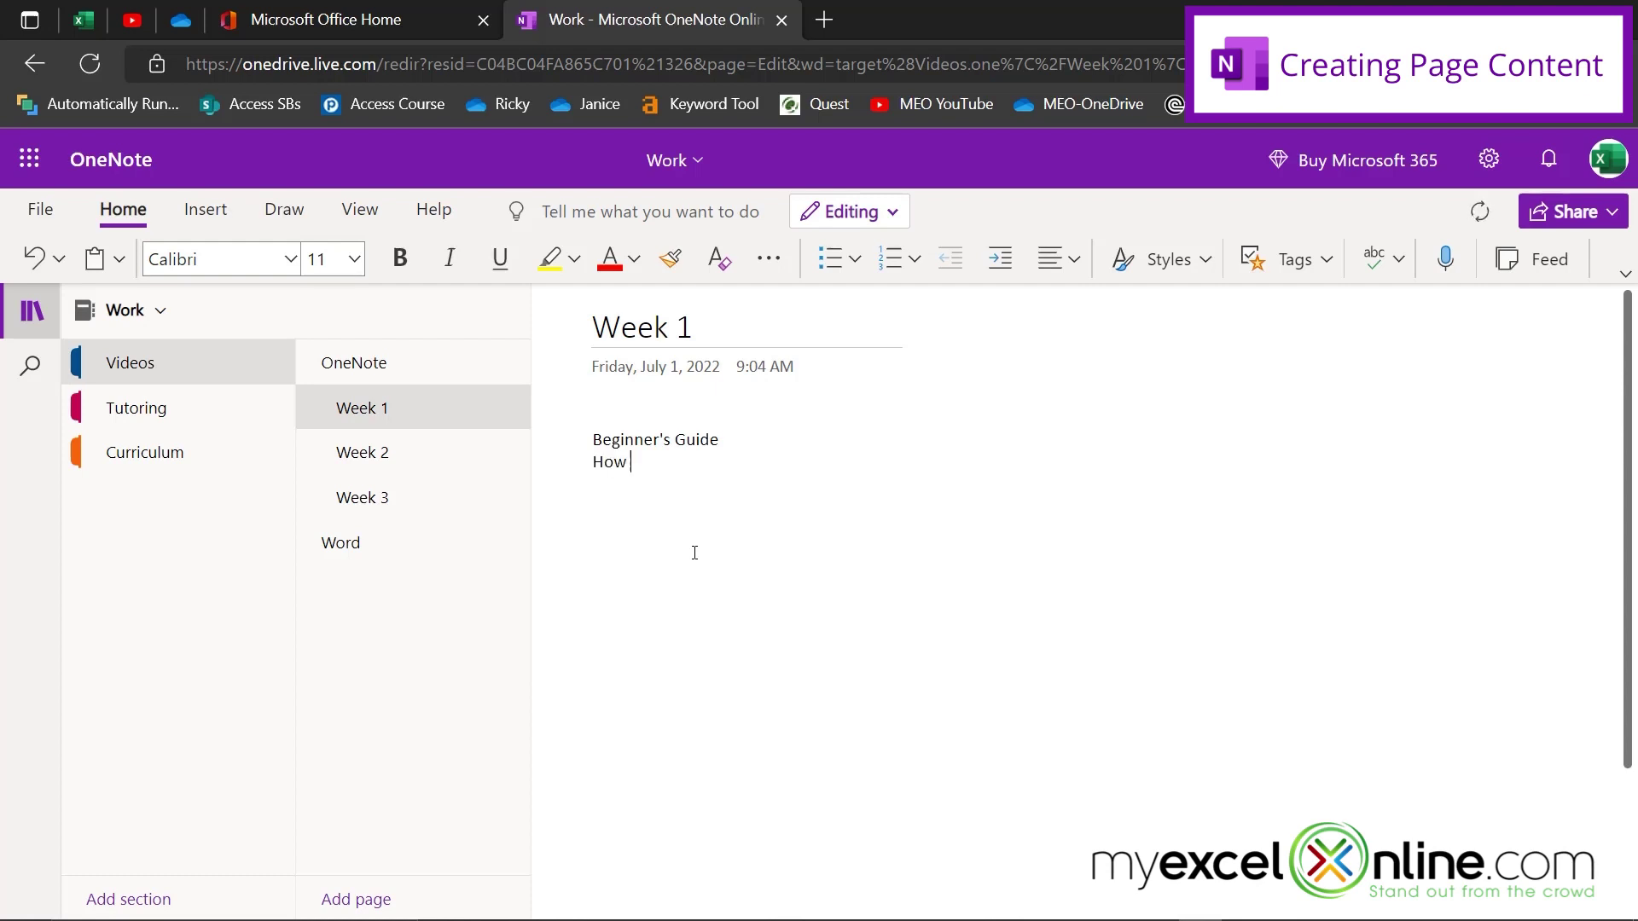
text(to Organize)
key(Return)
text(Content Editin)
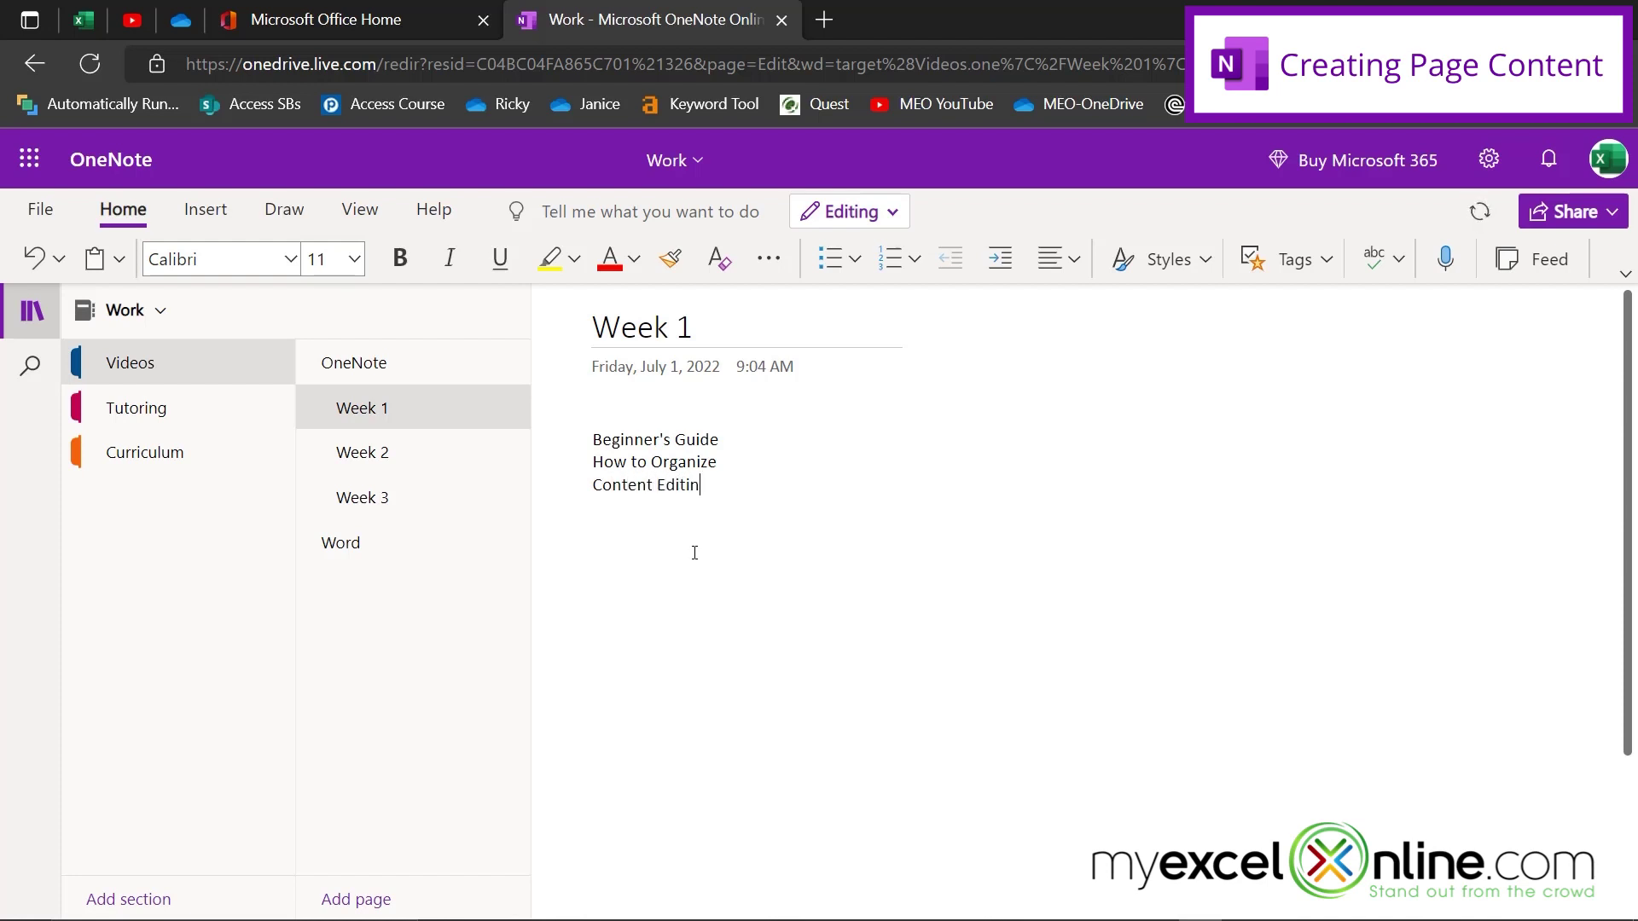
text(g Sharing)
Indent the three lines under Beginner's Guide and make them a numbered list.
drag(677, 515, 563, 462)
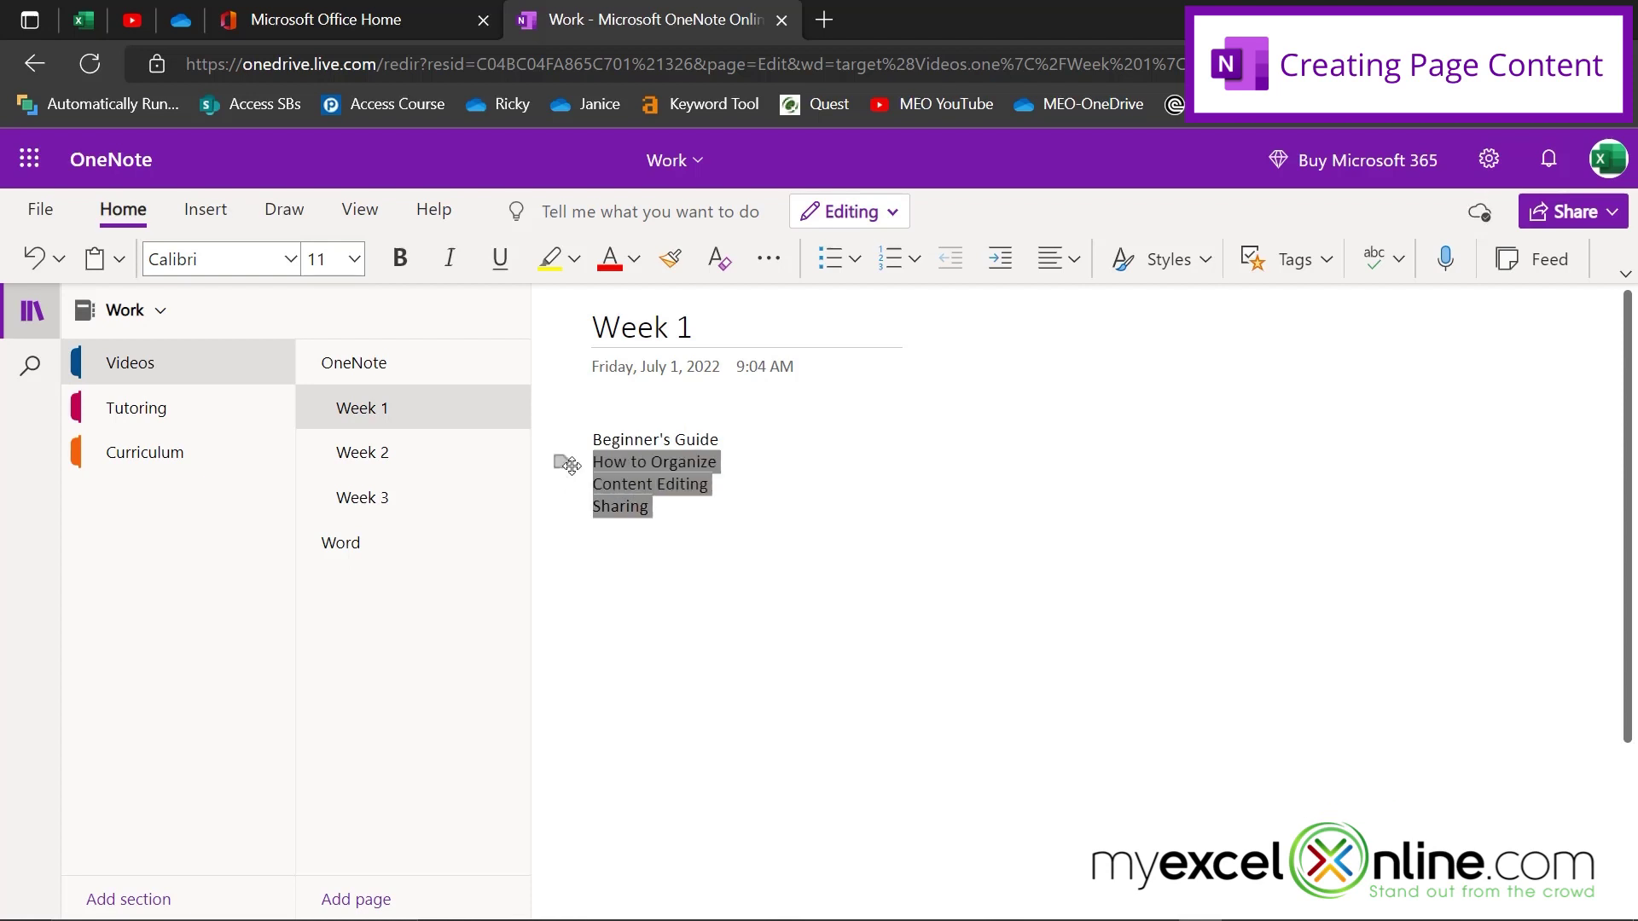
click(994, 271)
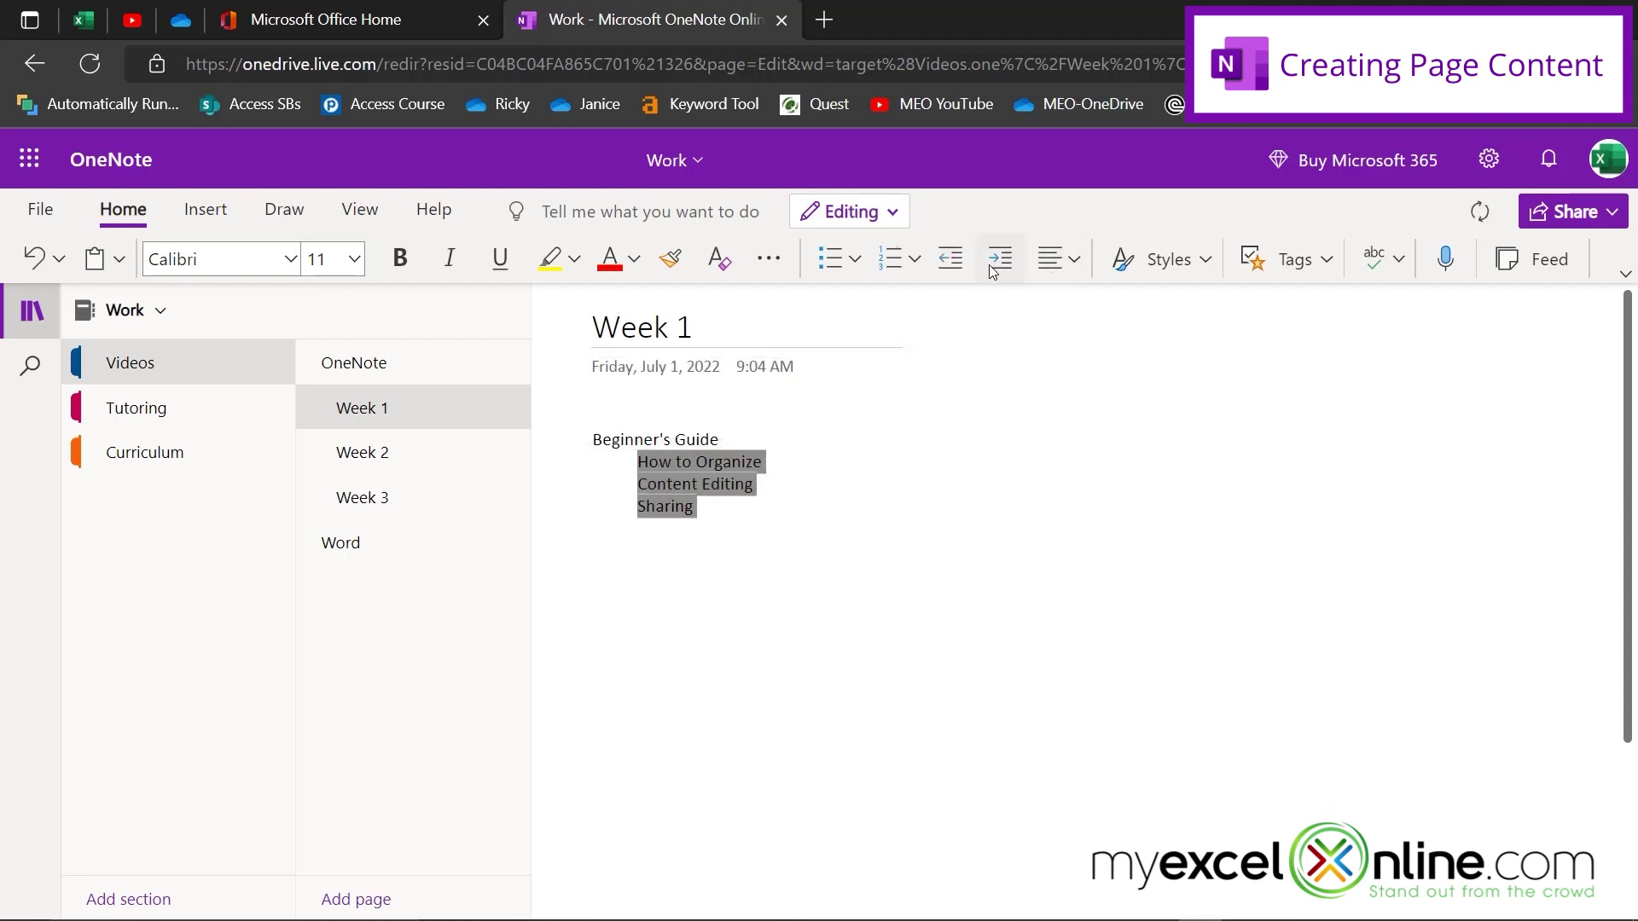
click(888, 260)
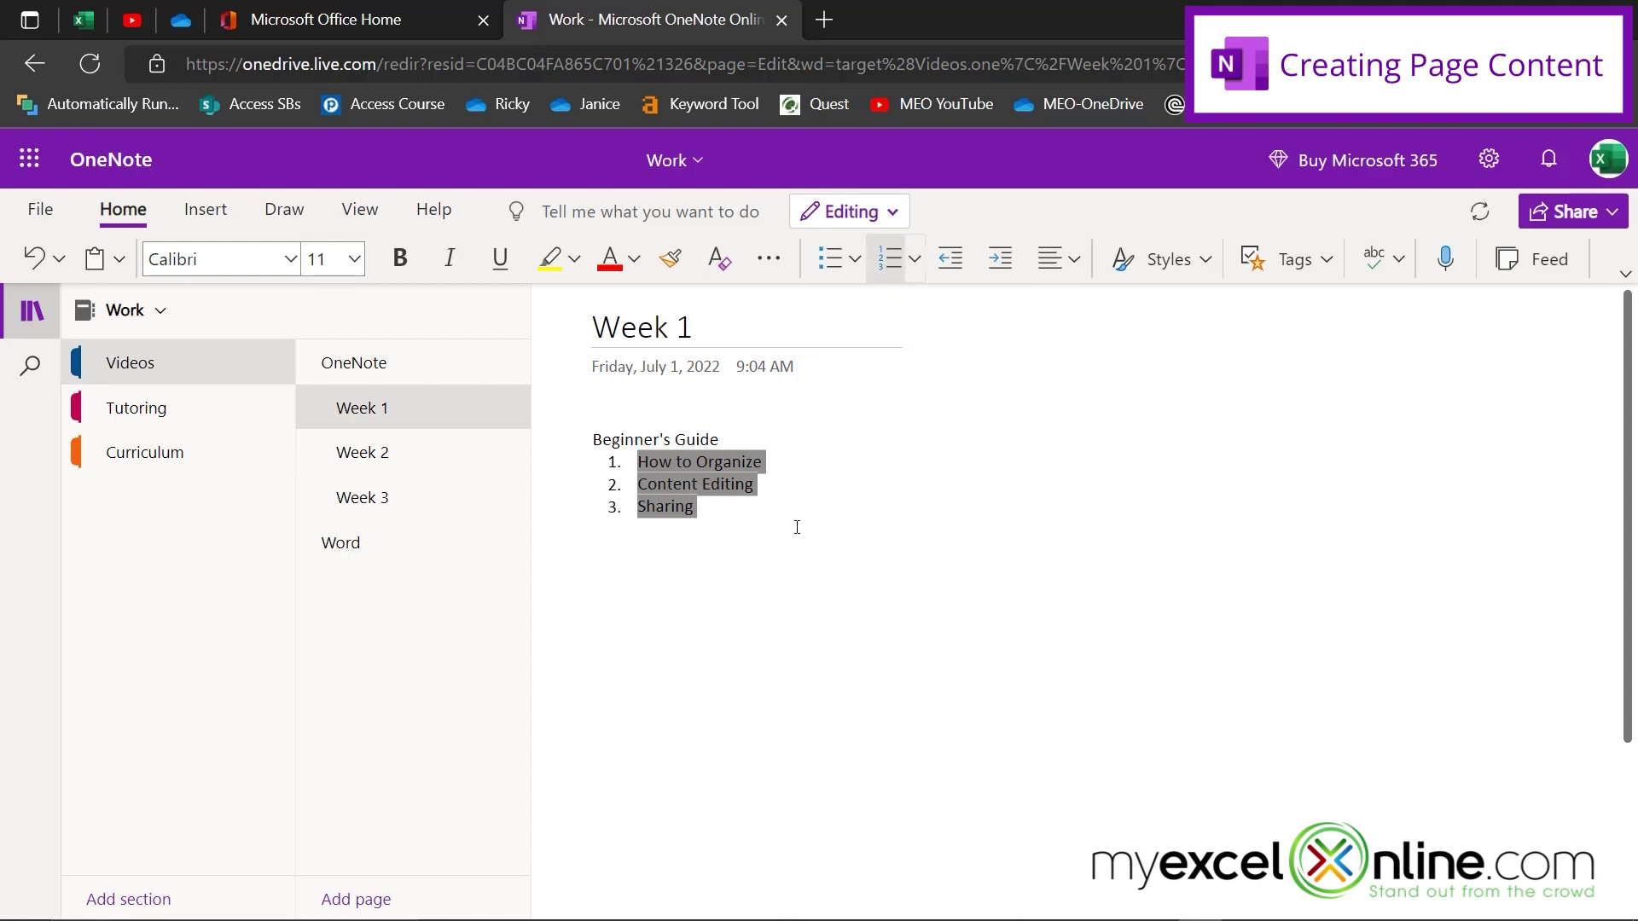
Add sub-items Notebook, Sections and Pages under How to Organize.
click(797, 460)
key(Return)
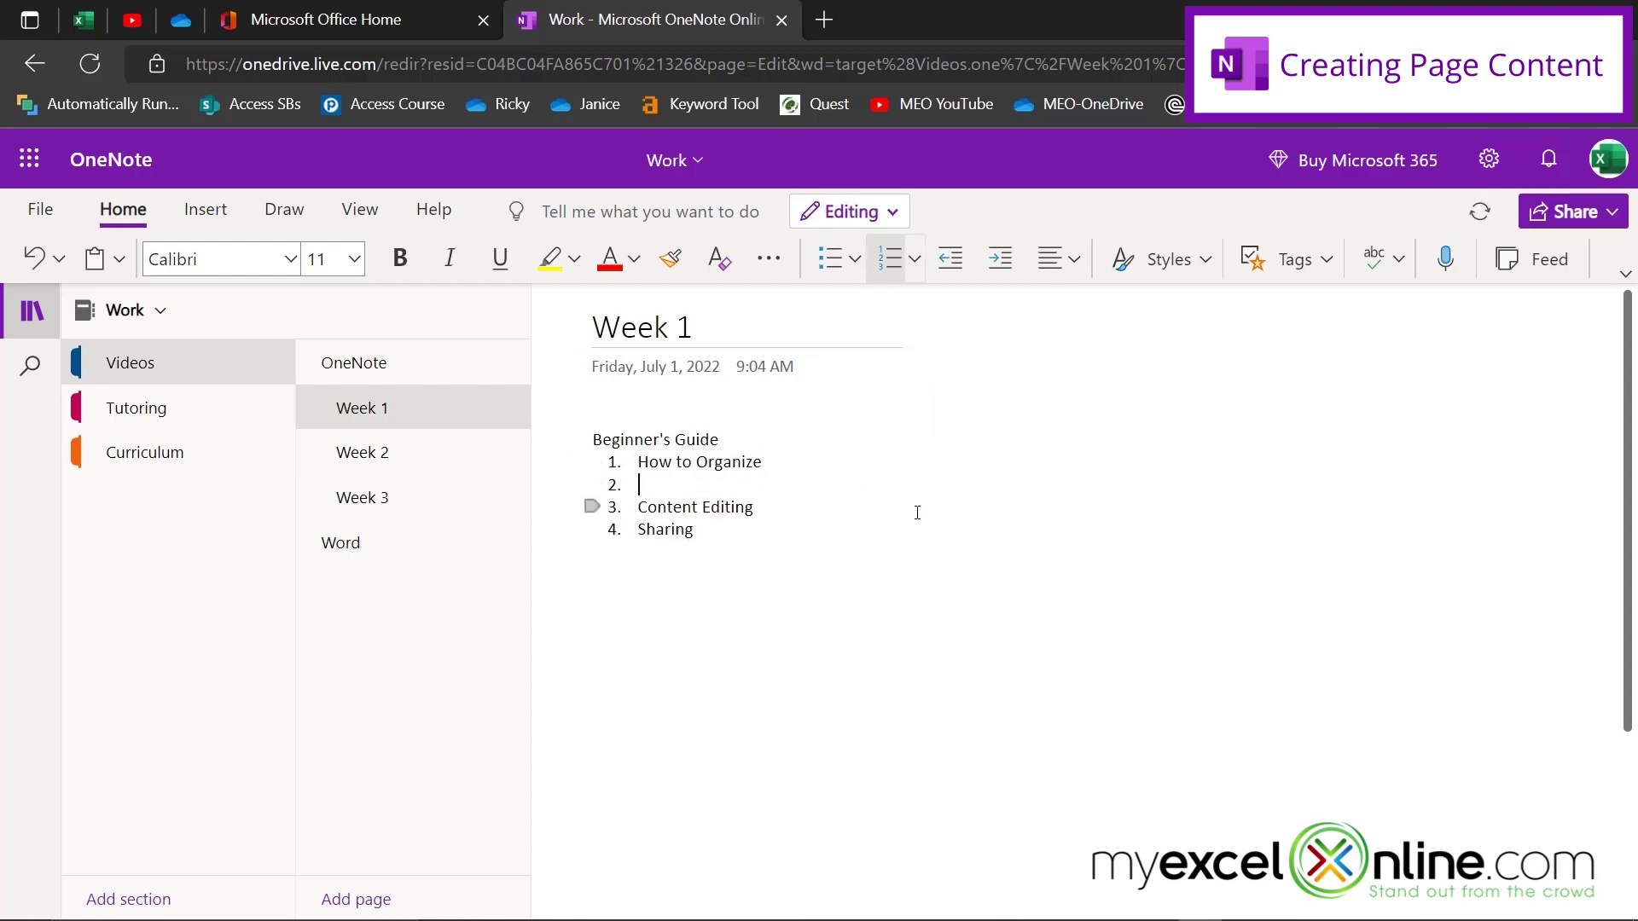
key(Tab)
text(Notebook)
key(Return)
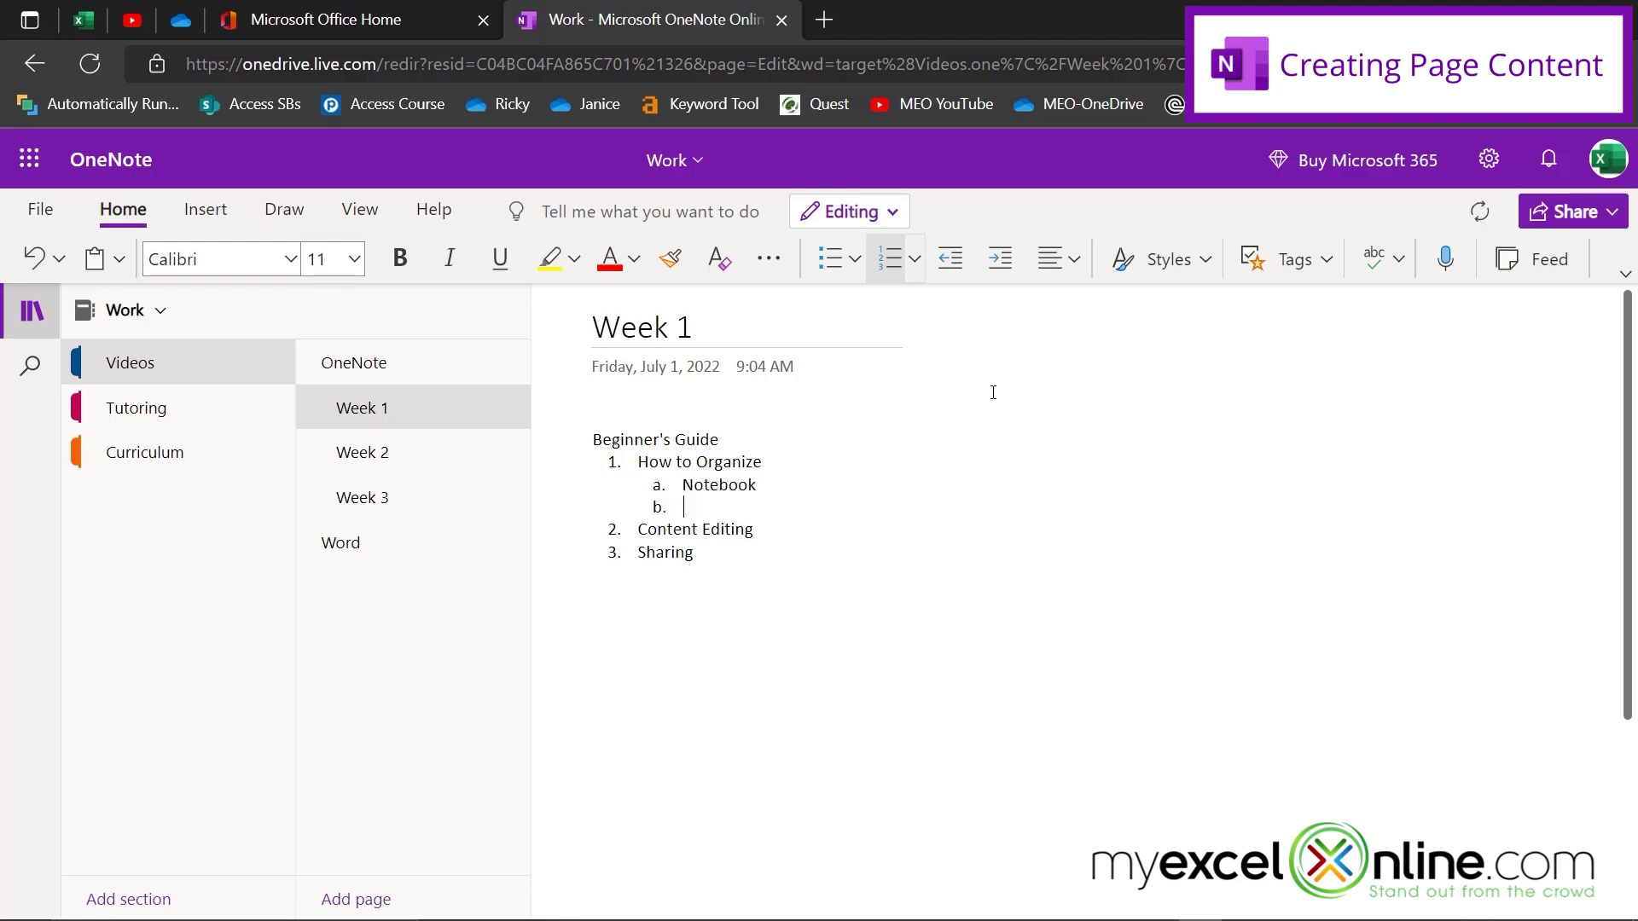
text(Sections)
key(Return)
text(Pages)
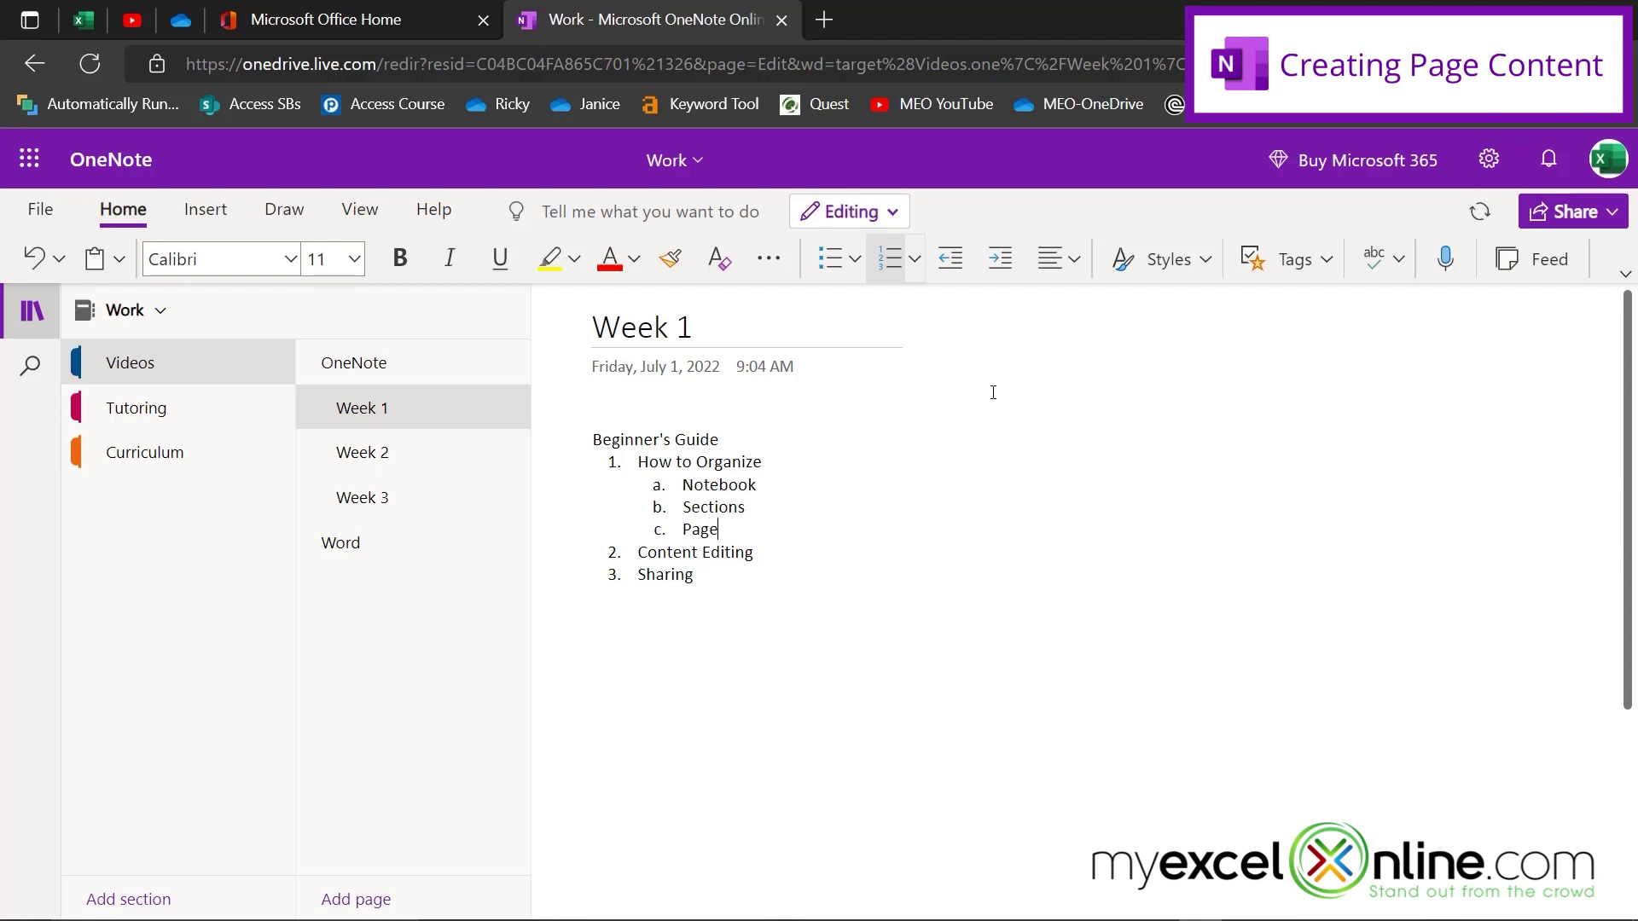
click(789, 617)
Tag Sharing as a To Do item and insert an unnumbered blank line before it.
click(1334, 268)
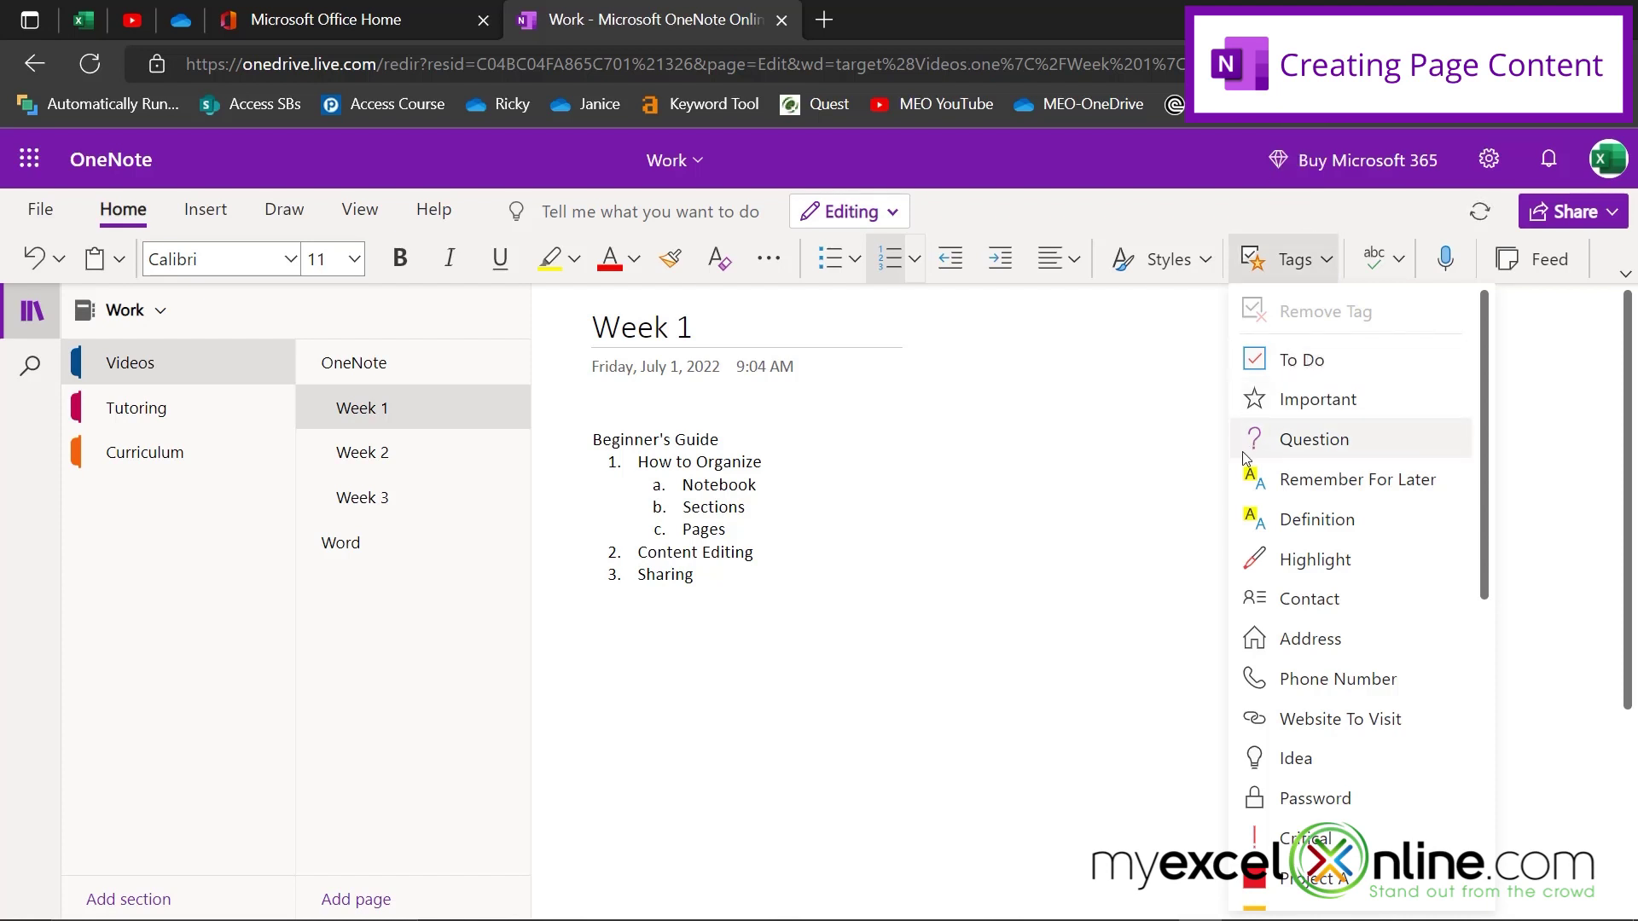
click(638, 466)
click(639, 463)
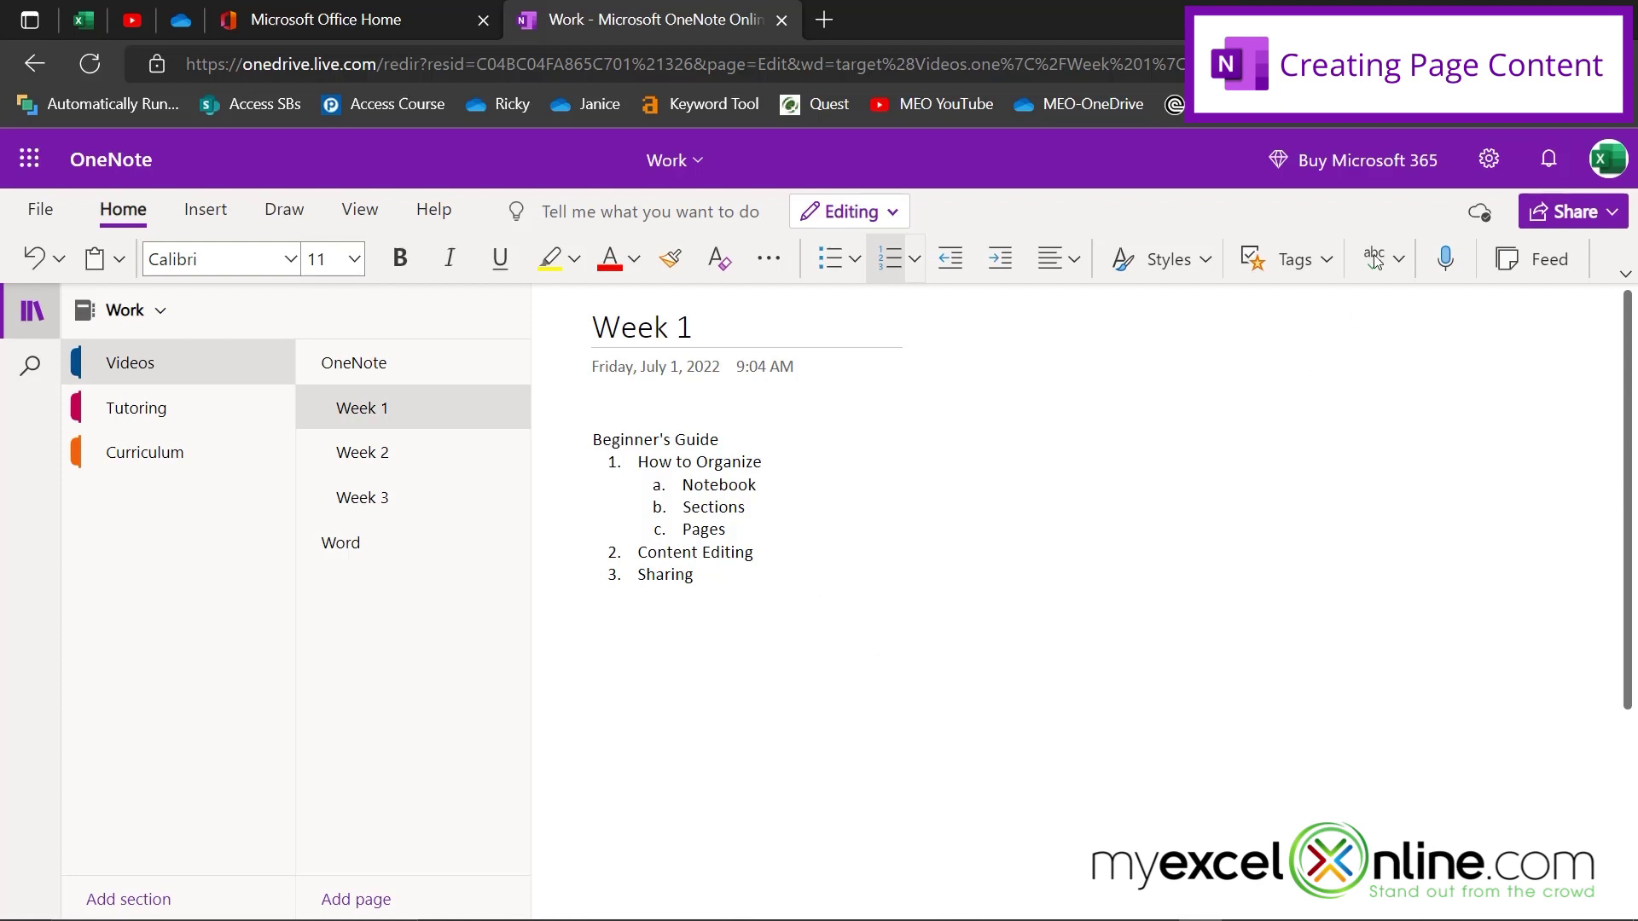
click(1329, 261)
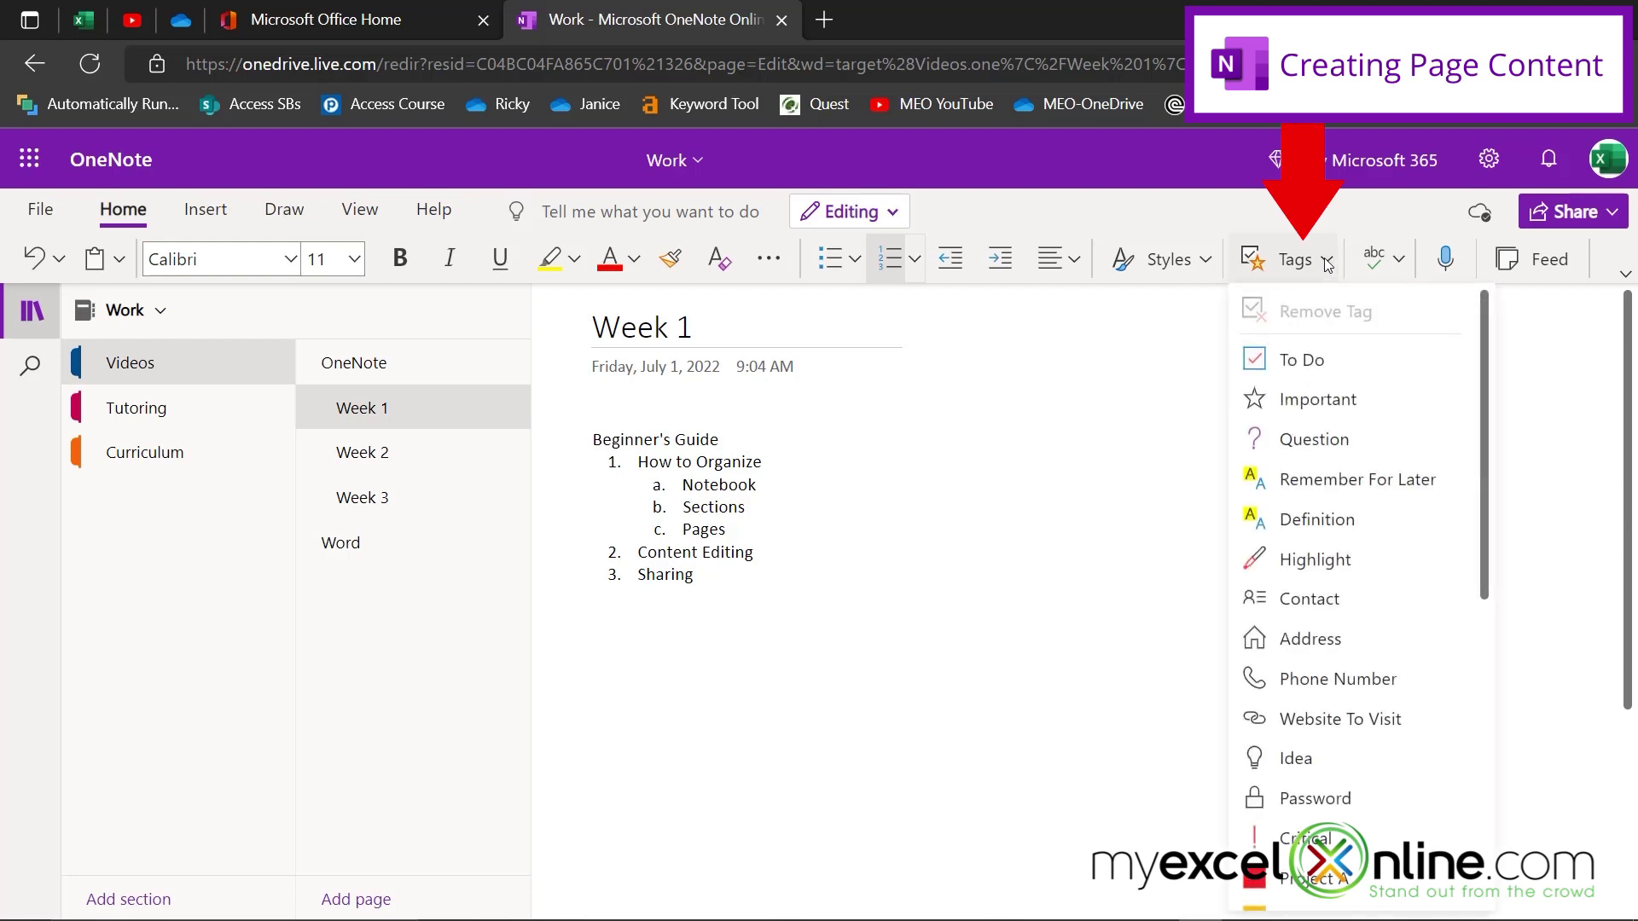
click(1287, 360)
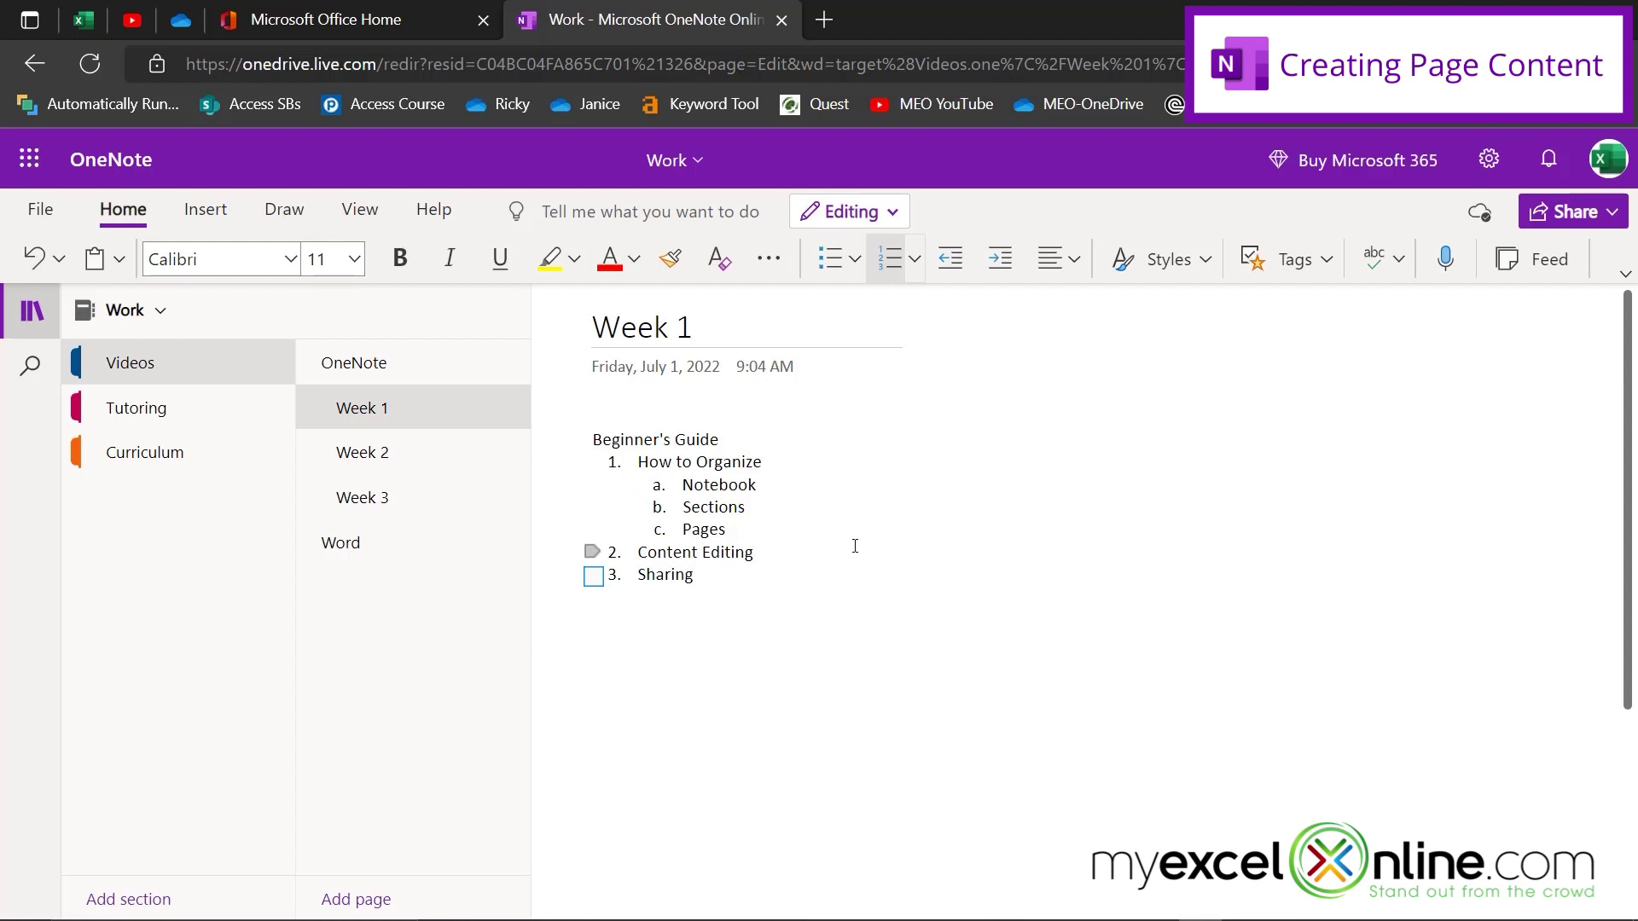
key(Return)
key(BackSpace)
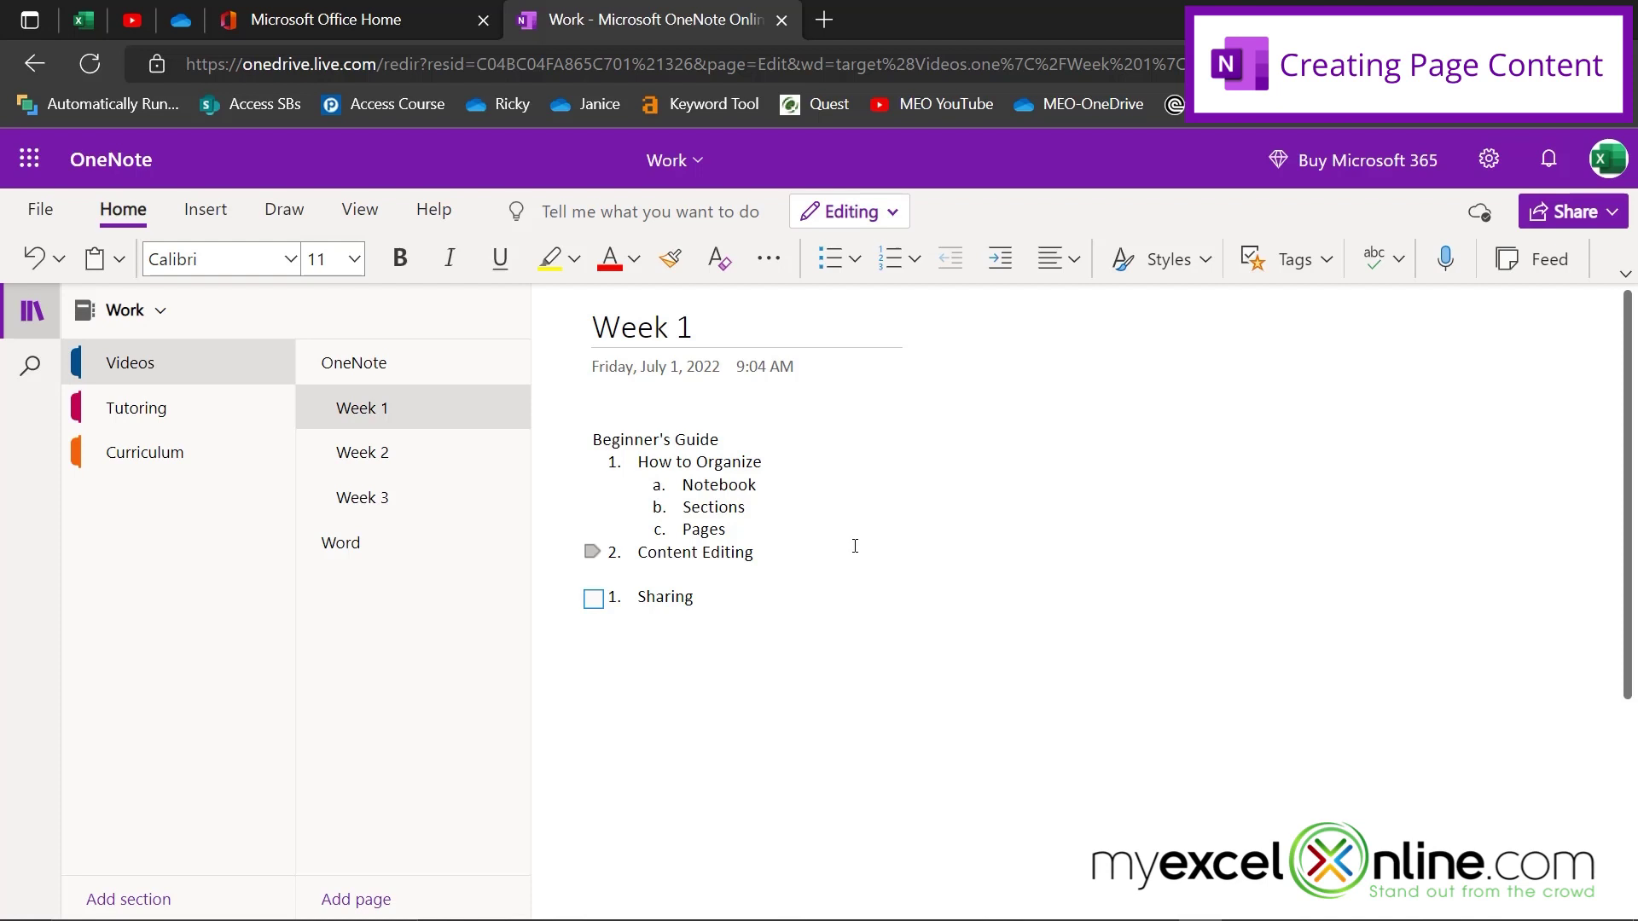
Dictate 'This is my speech to text' on a new margin-level line below Sharing.
key(BackSpace)
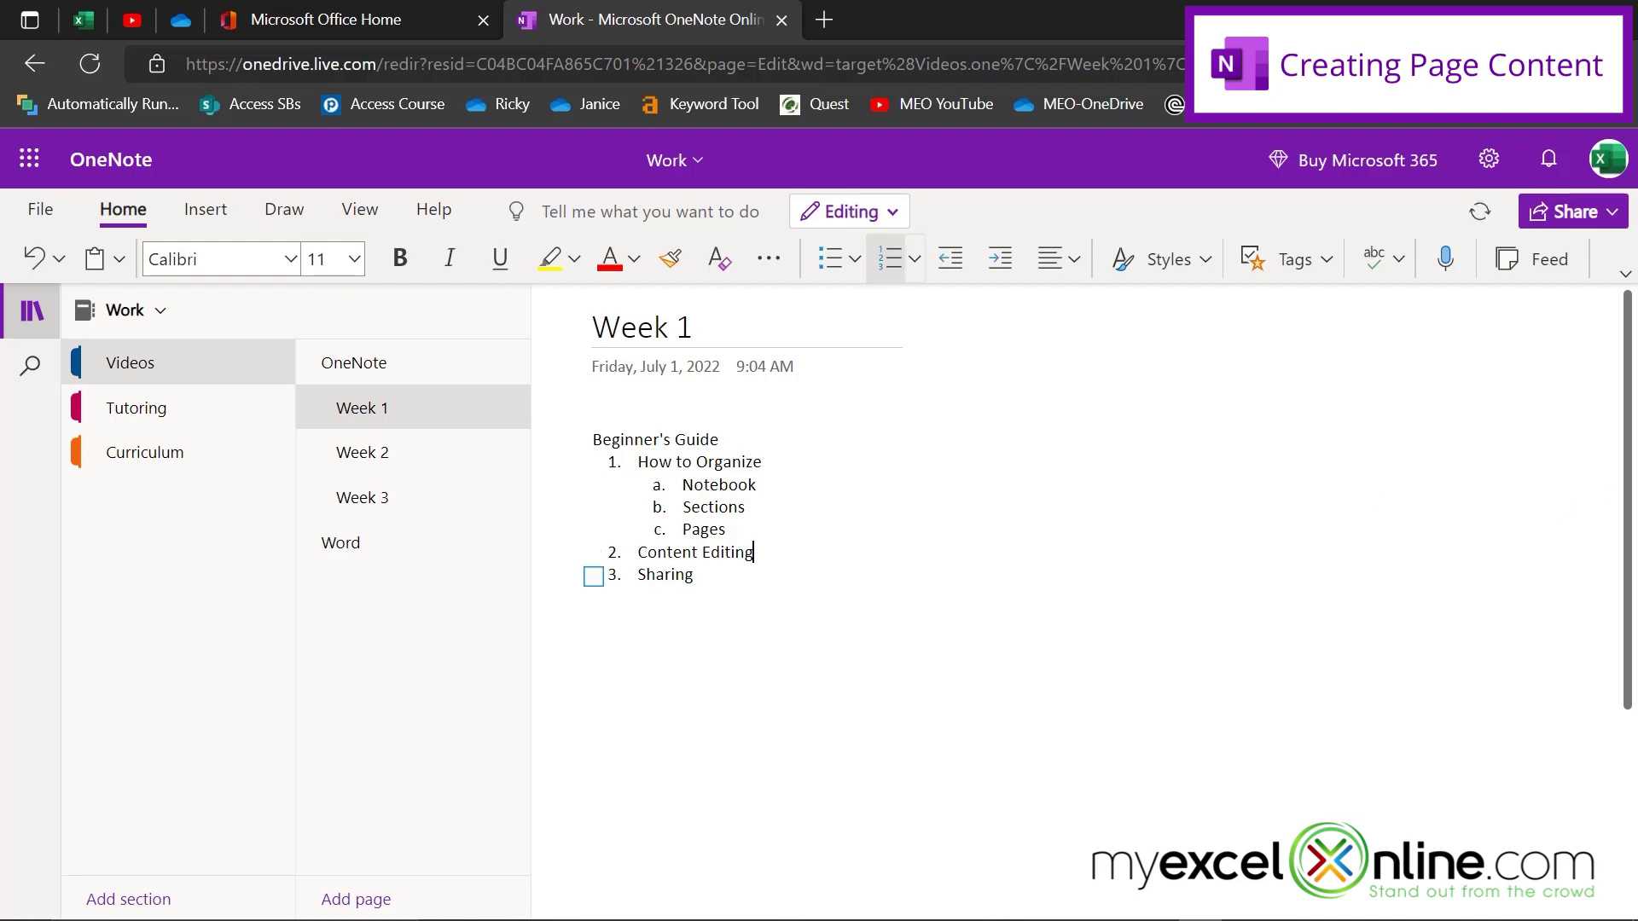
click(736, 576)
key(Return)
key(Return)
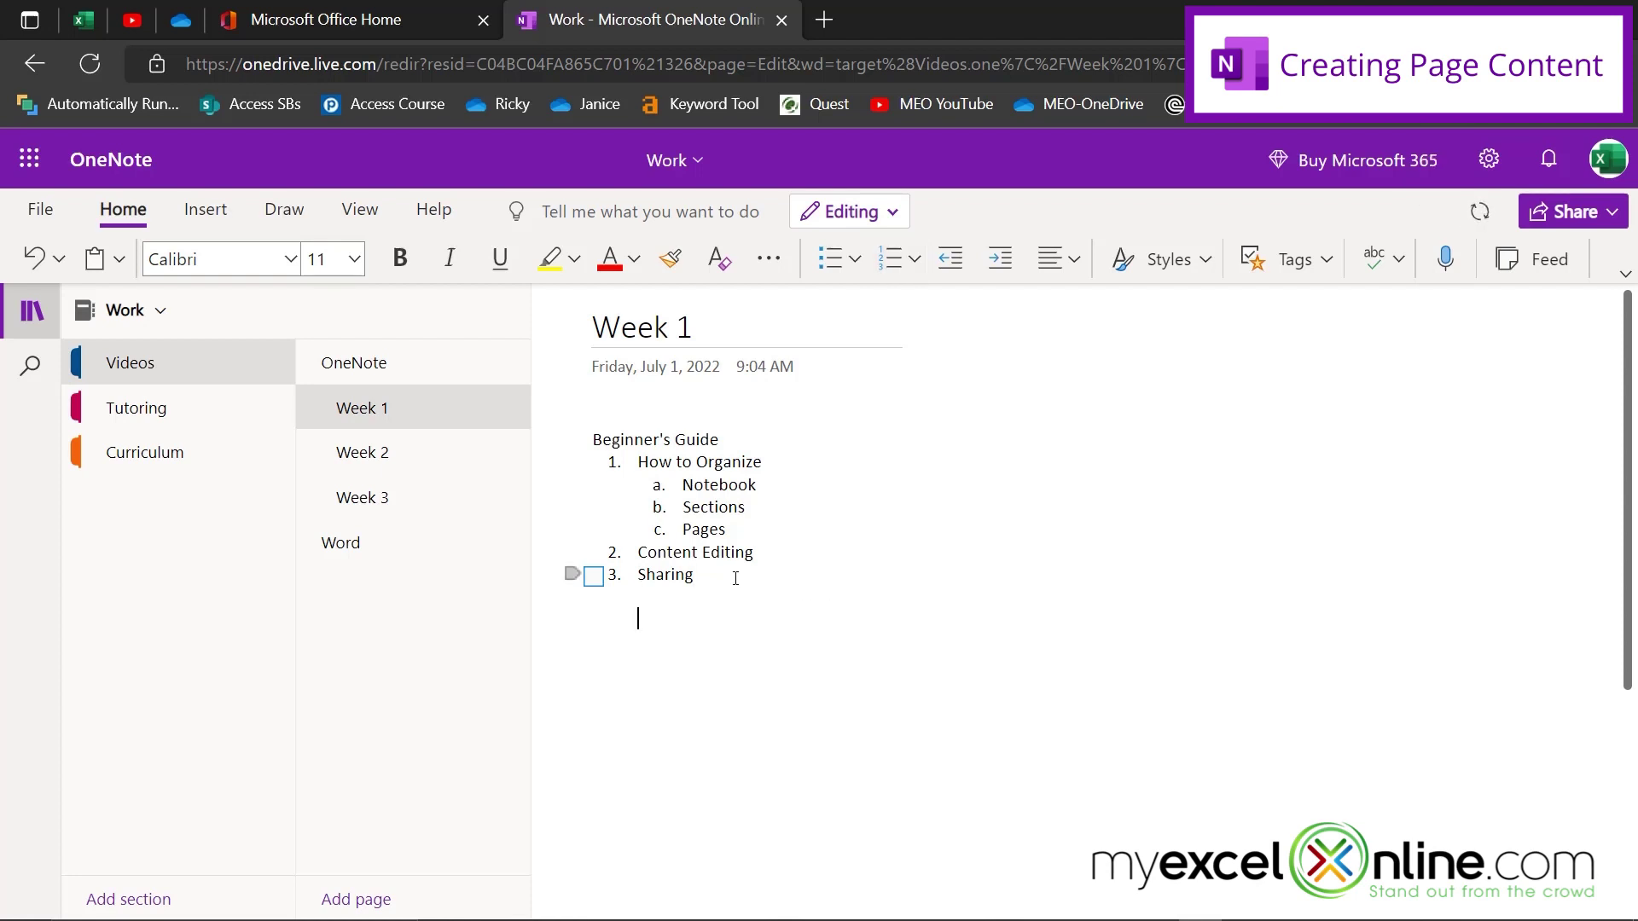
key(BackSpace)
click(1450, 262)
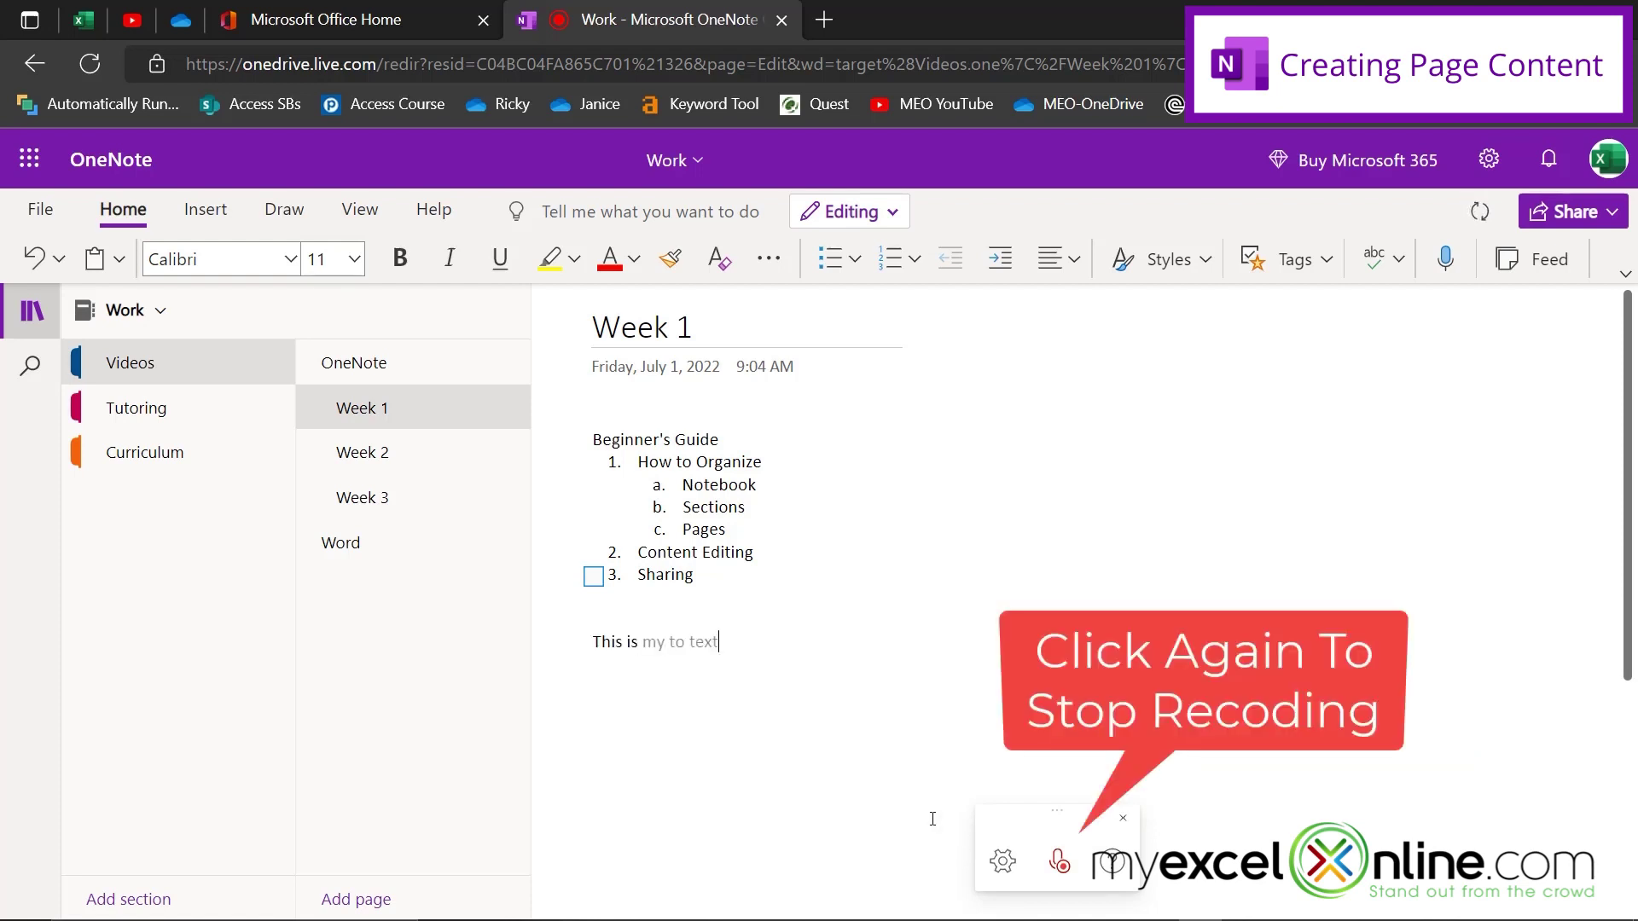
click(1124, 819)
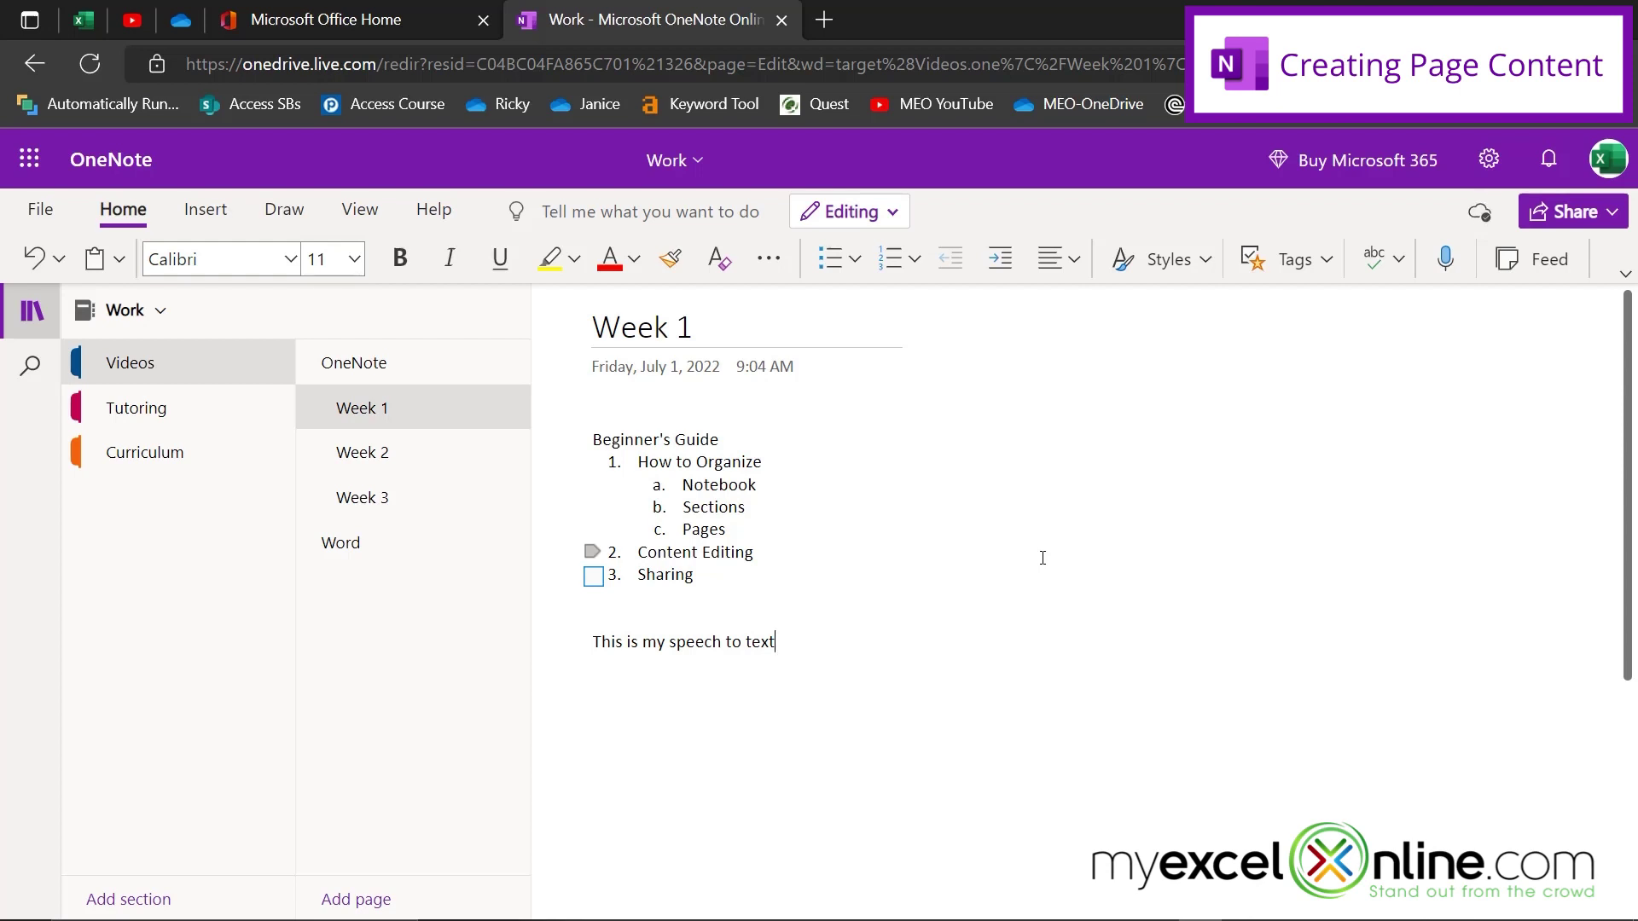
Insert a link to the pasted YouTube address with display text 'Intro Video'.
click(201, 208)
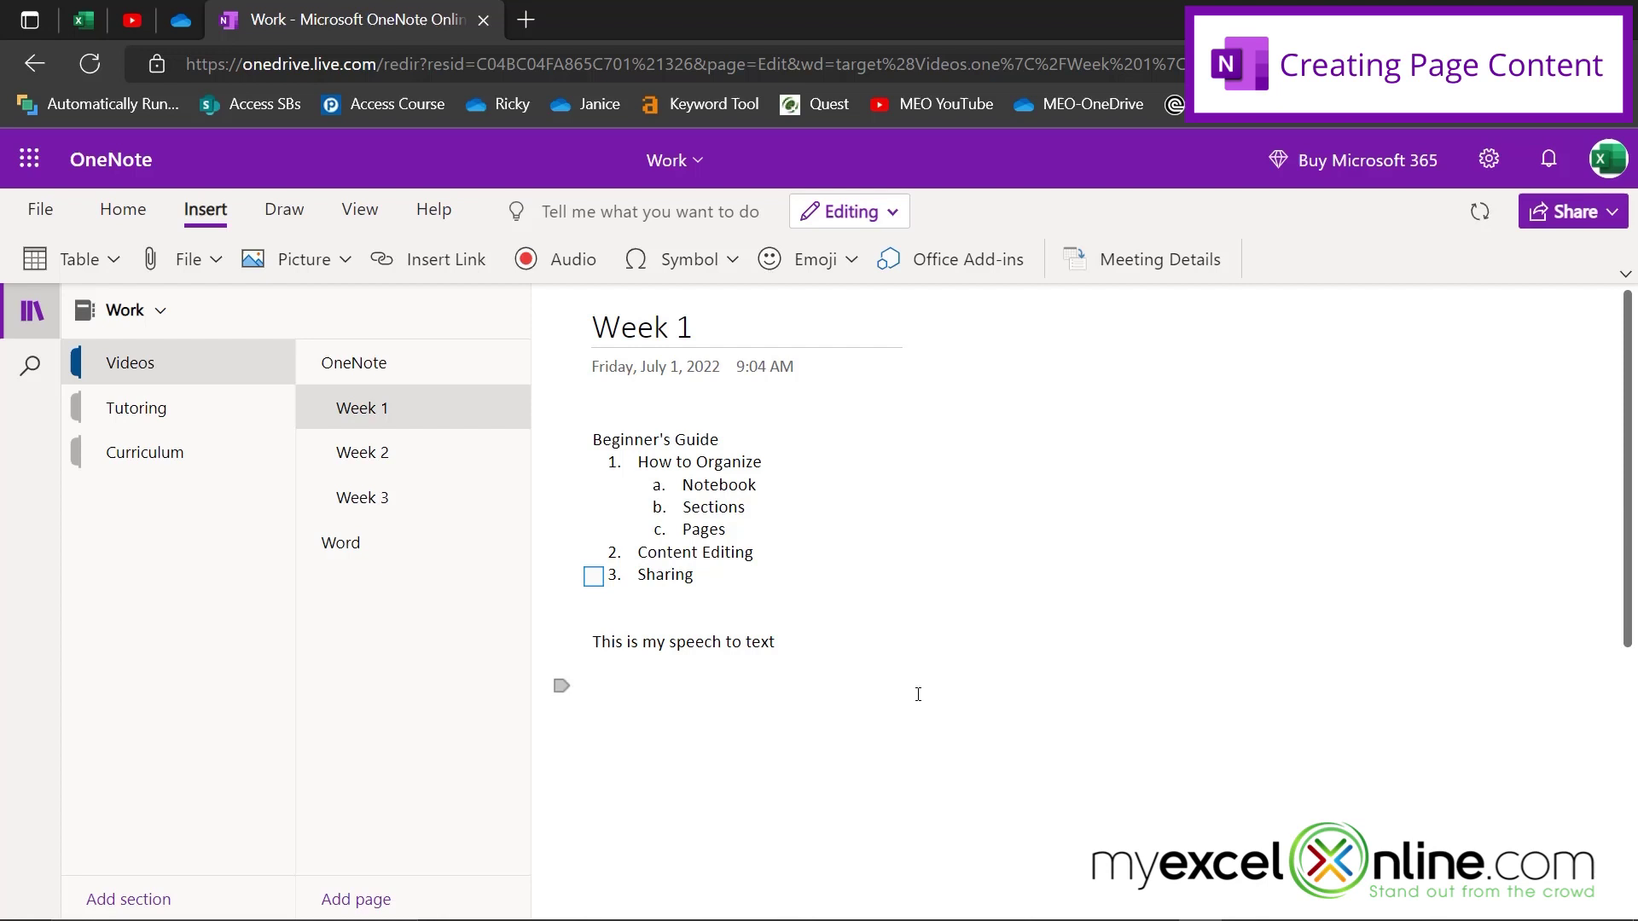
click(440, 264)
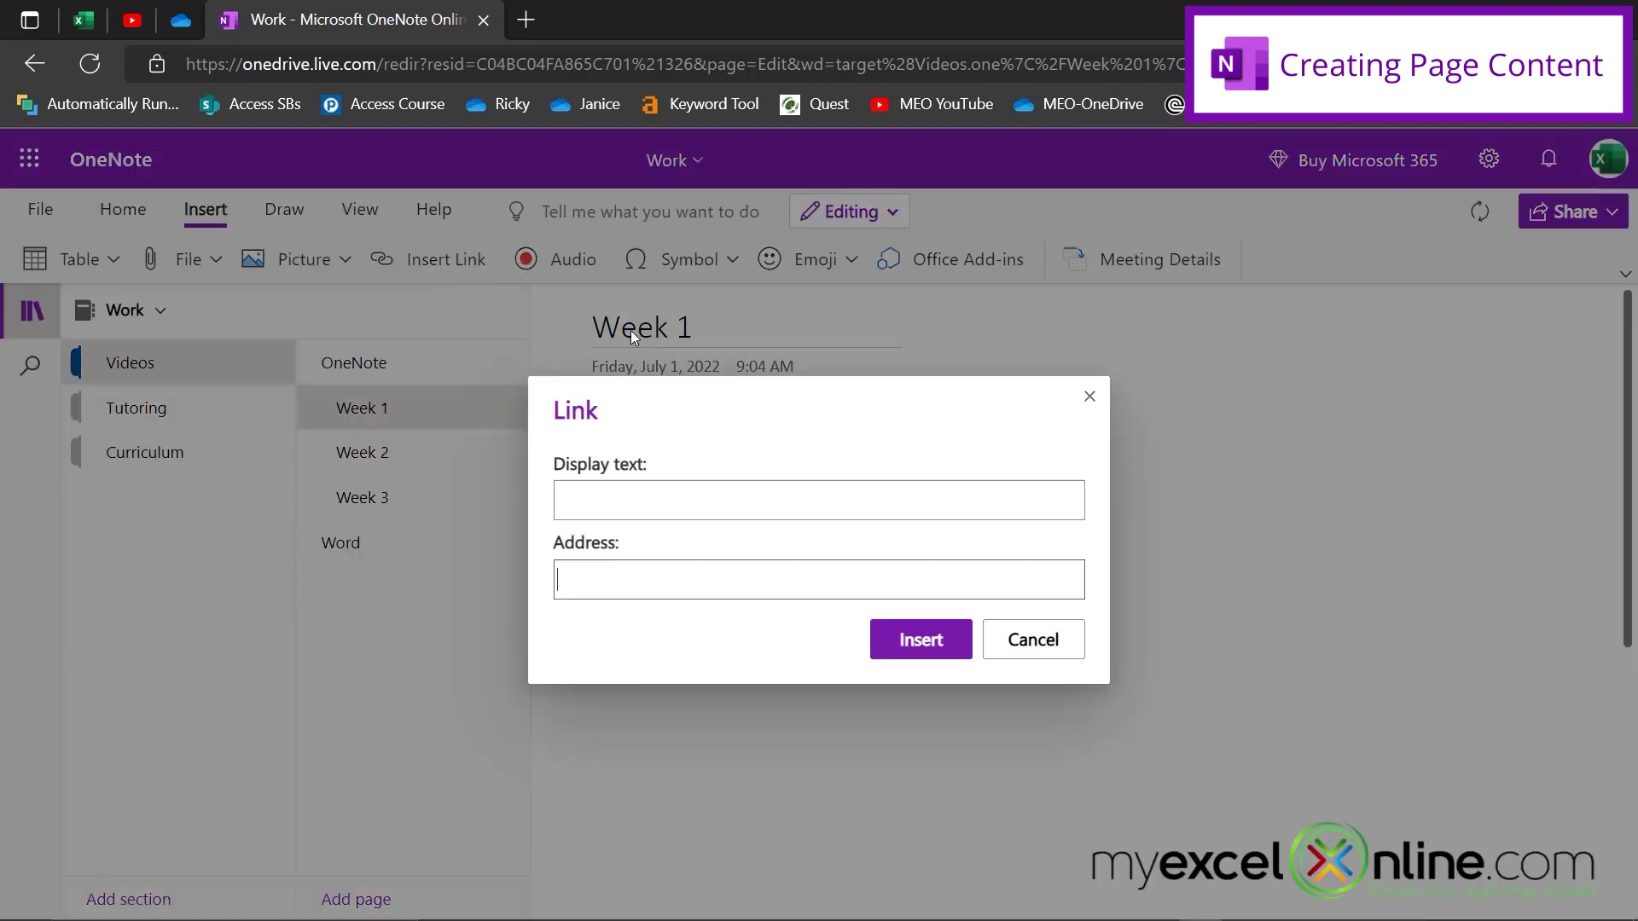
text(https://www.youtube.com/watch?v=qisCFyoM9Nw)
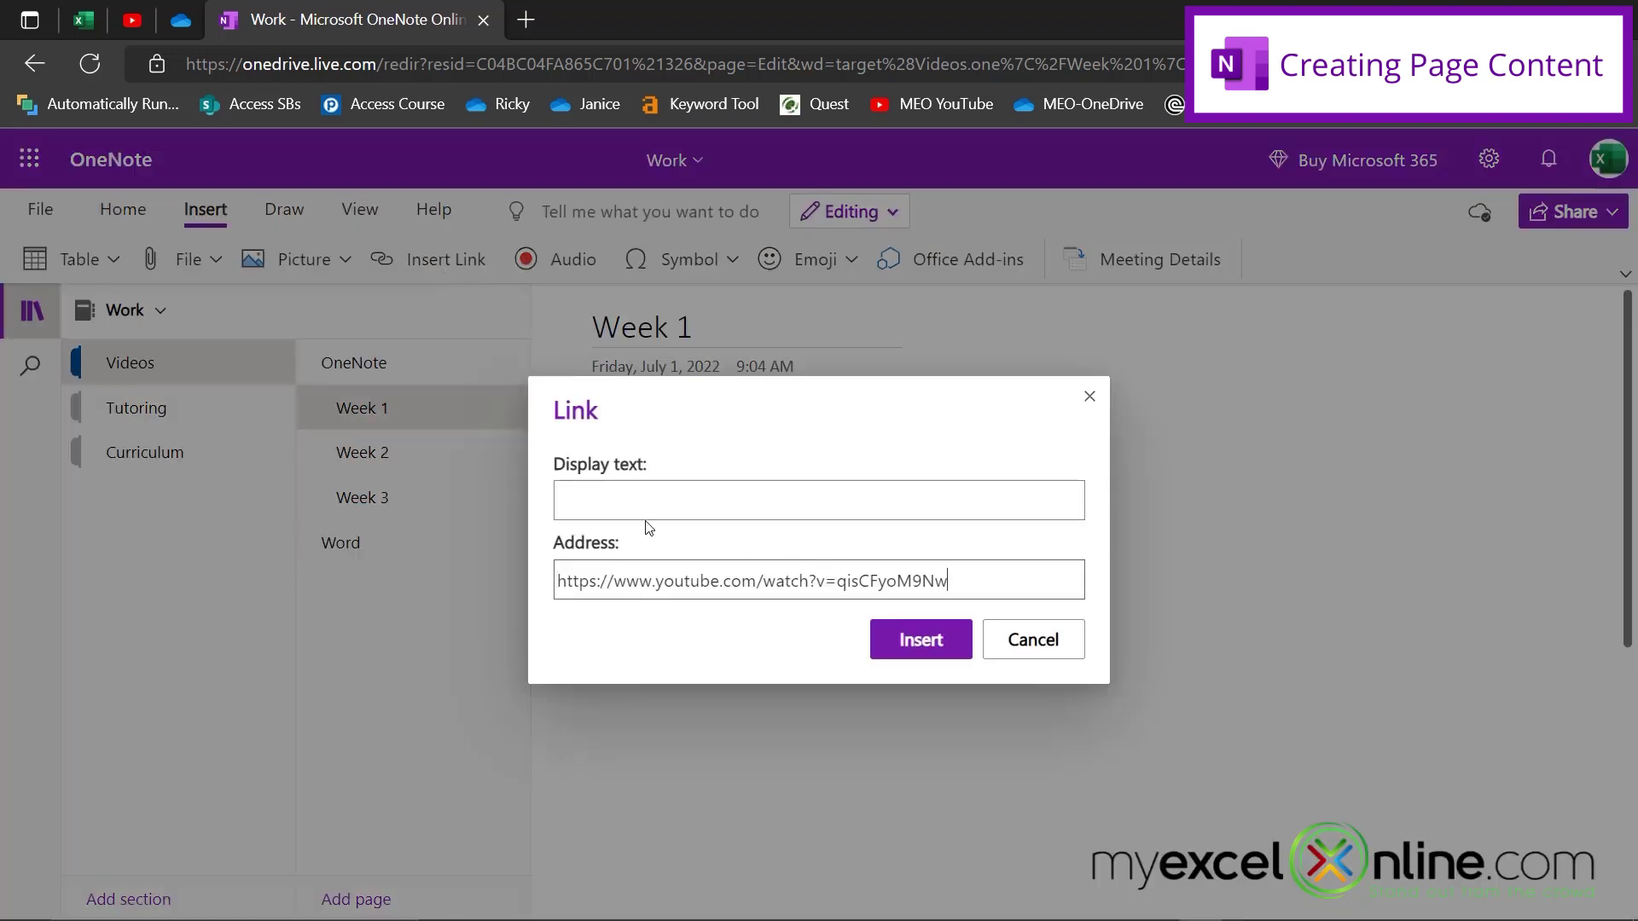
click(610, 501)
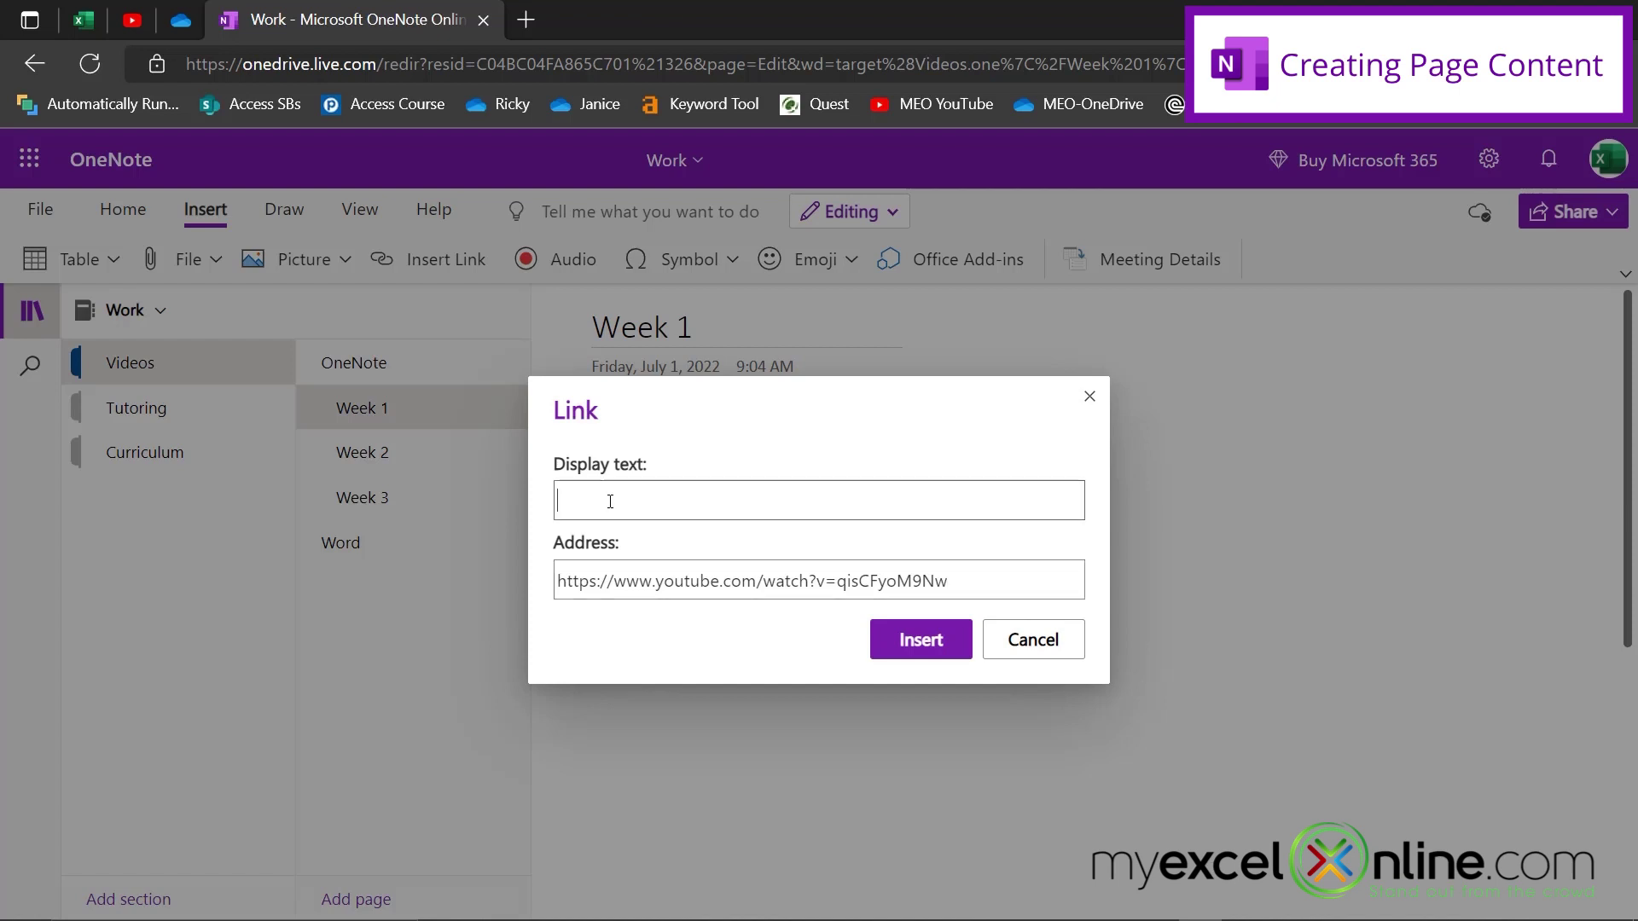
text(Intro Video)
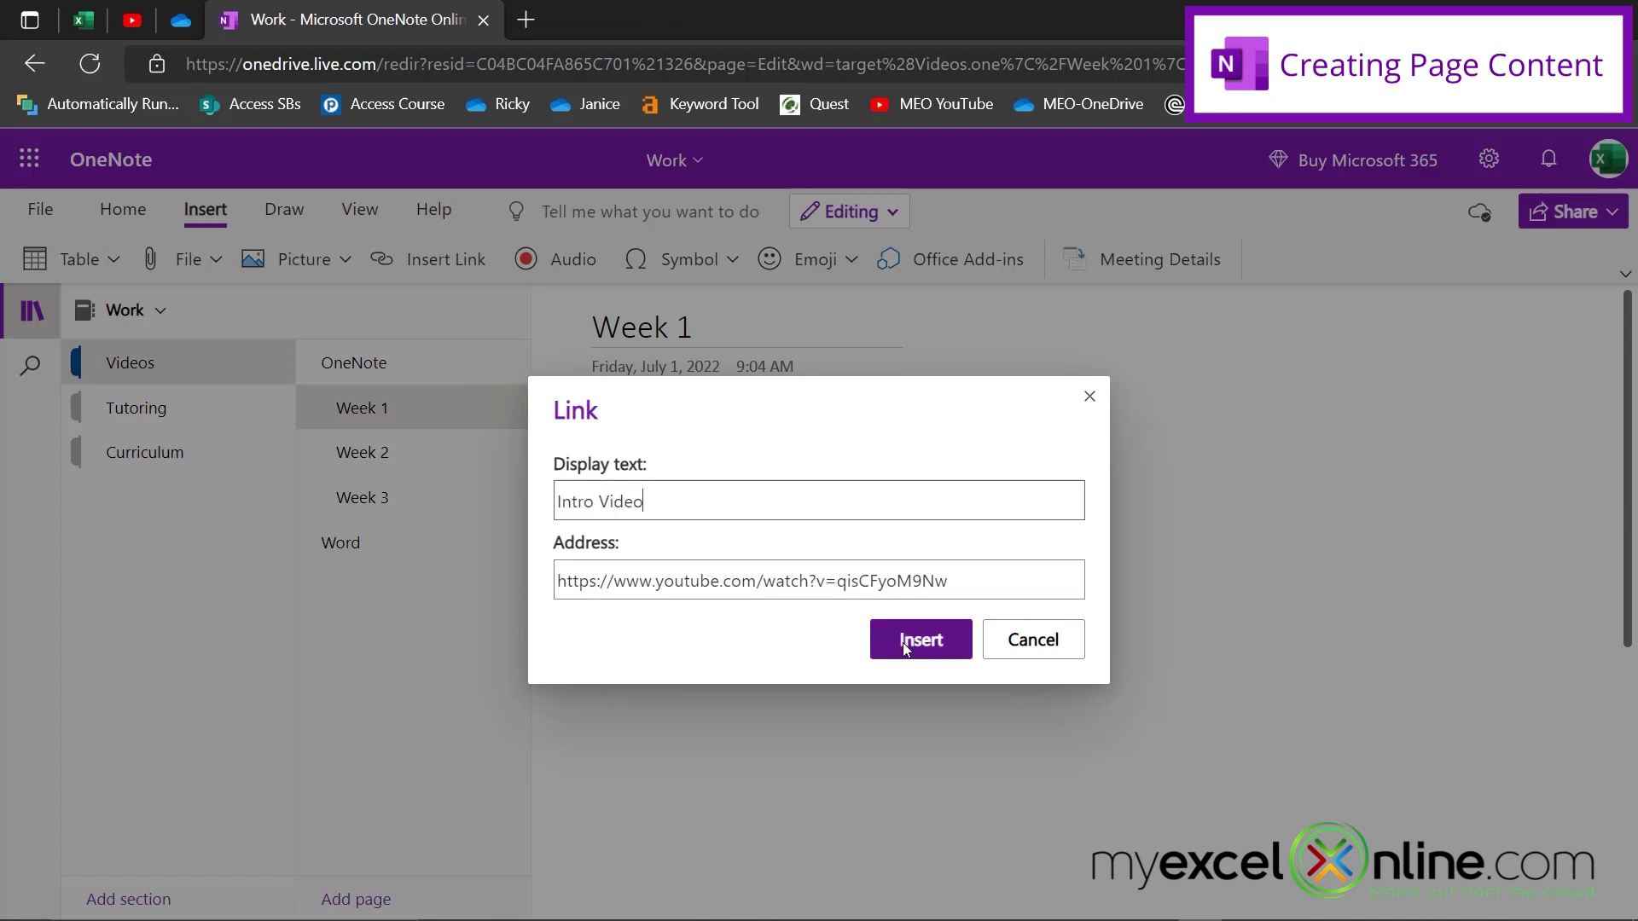
click(938, 639)
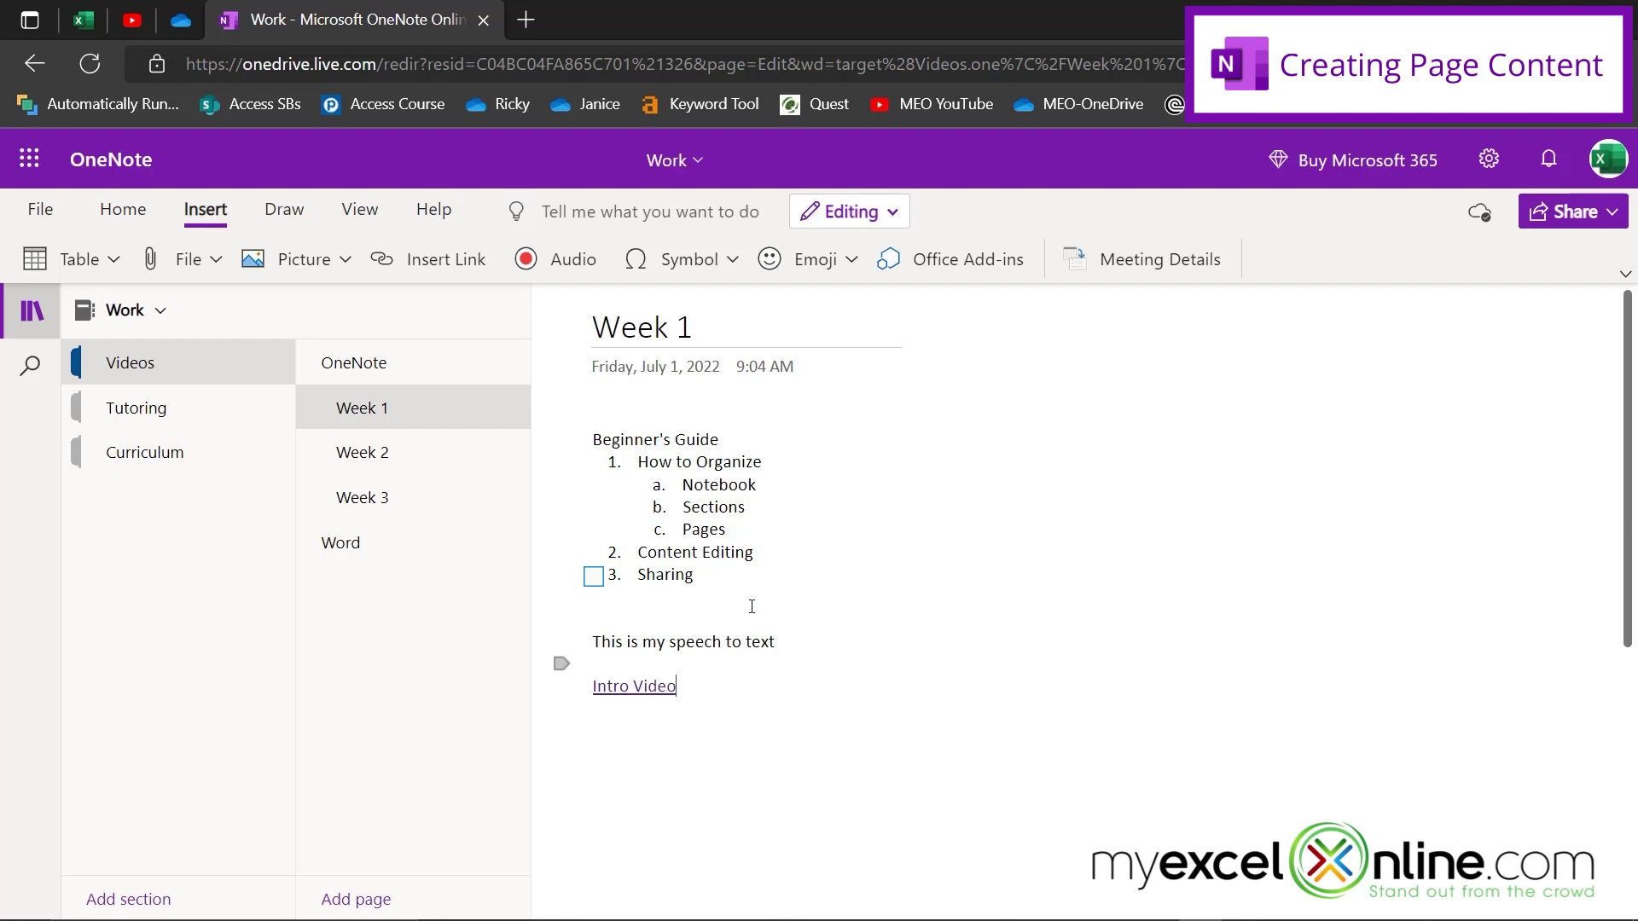
Draw a black wavy pen stroke, then a red loop around 'speech to text'.
click(294, 212)
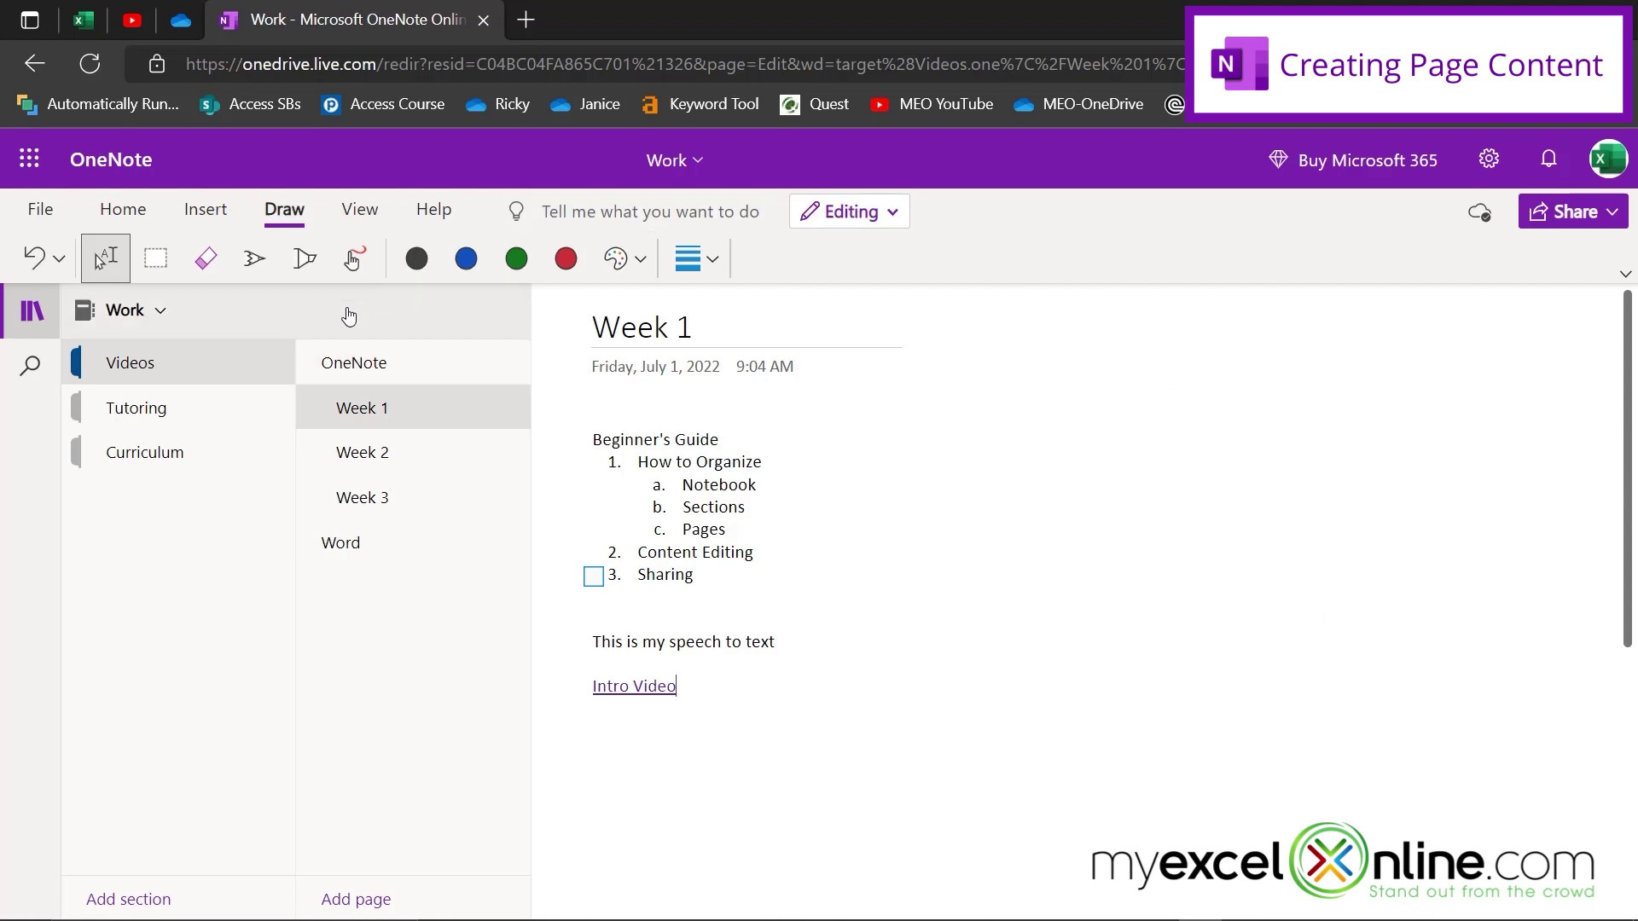
click(355, 258)
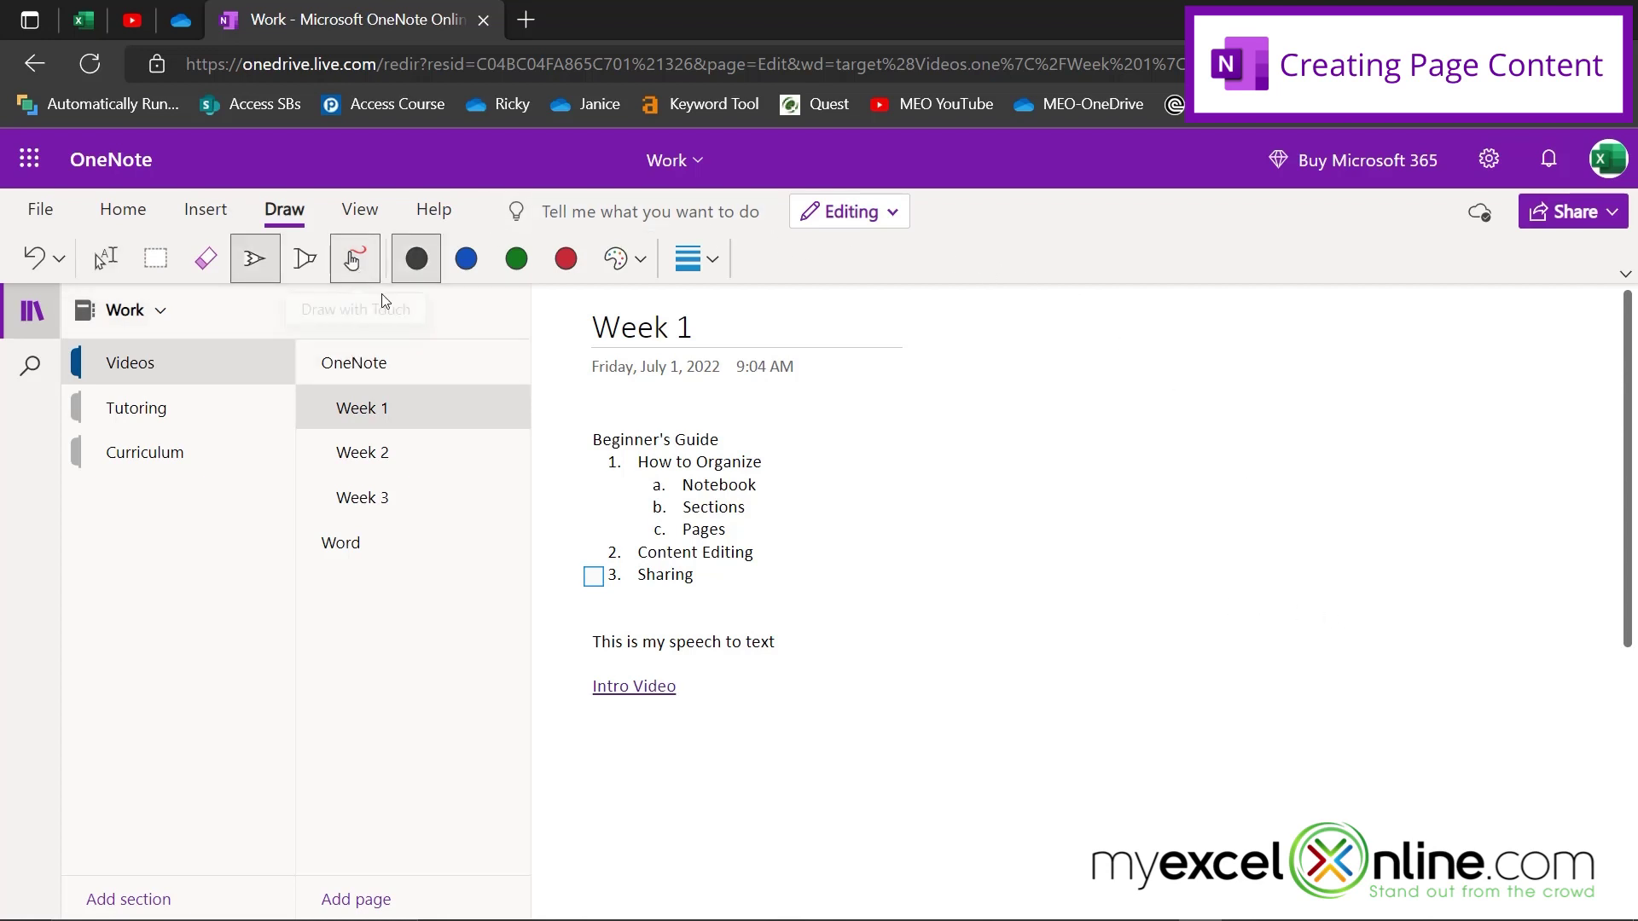
mouse_move(956, 693)
mouse_down()
mouse_move(963, 635)
mouse_move(1143, 593)
mouse_move(1301, 593)
mouse_move(1397, 672)
mouse_up()
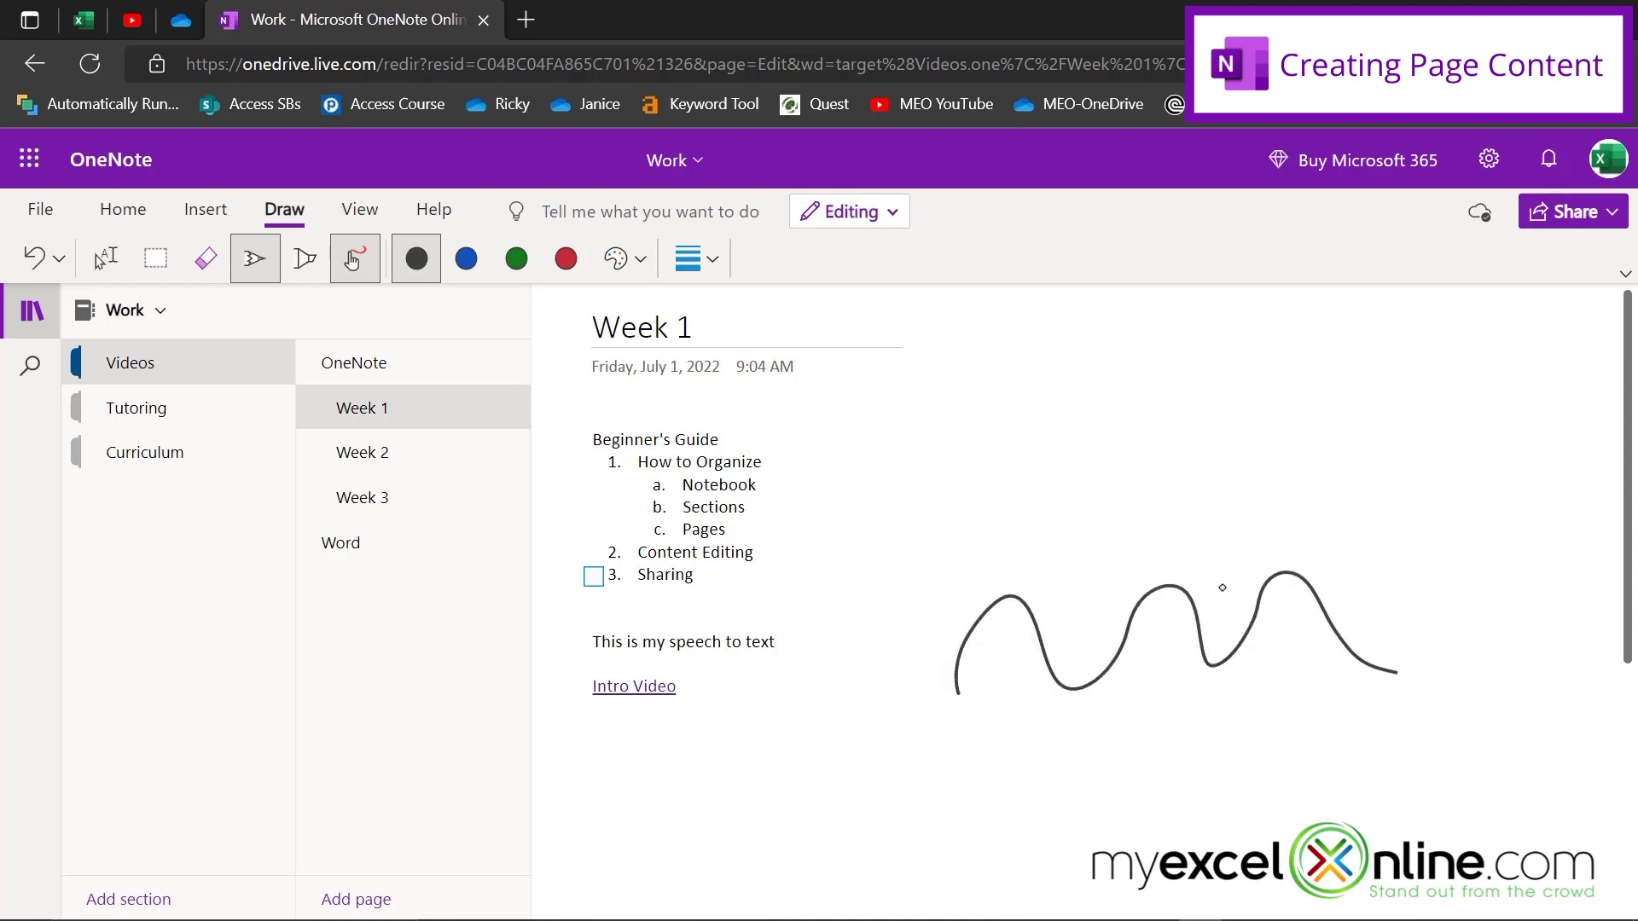
click(567, 258)
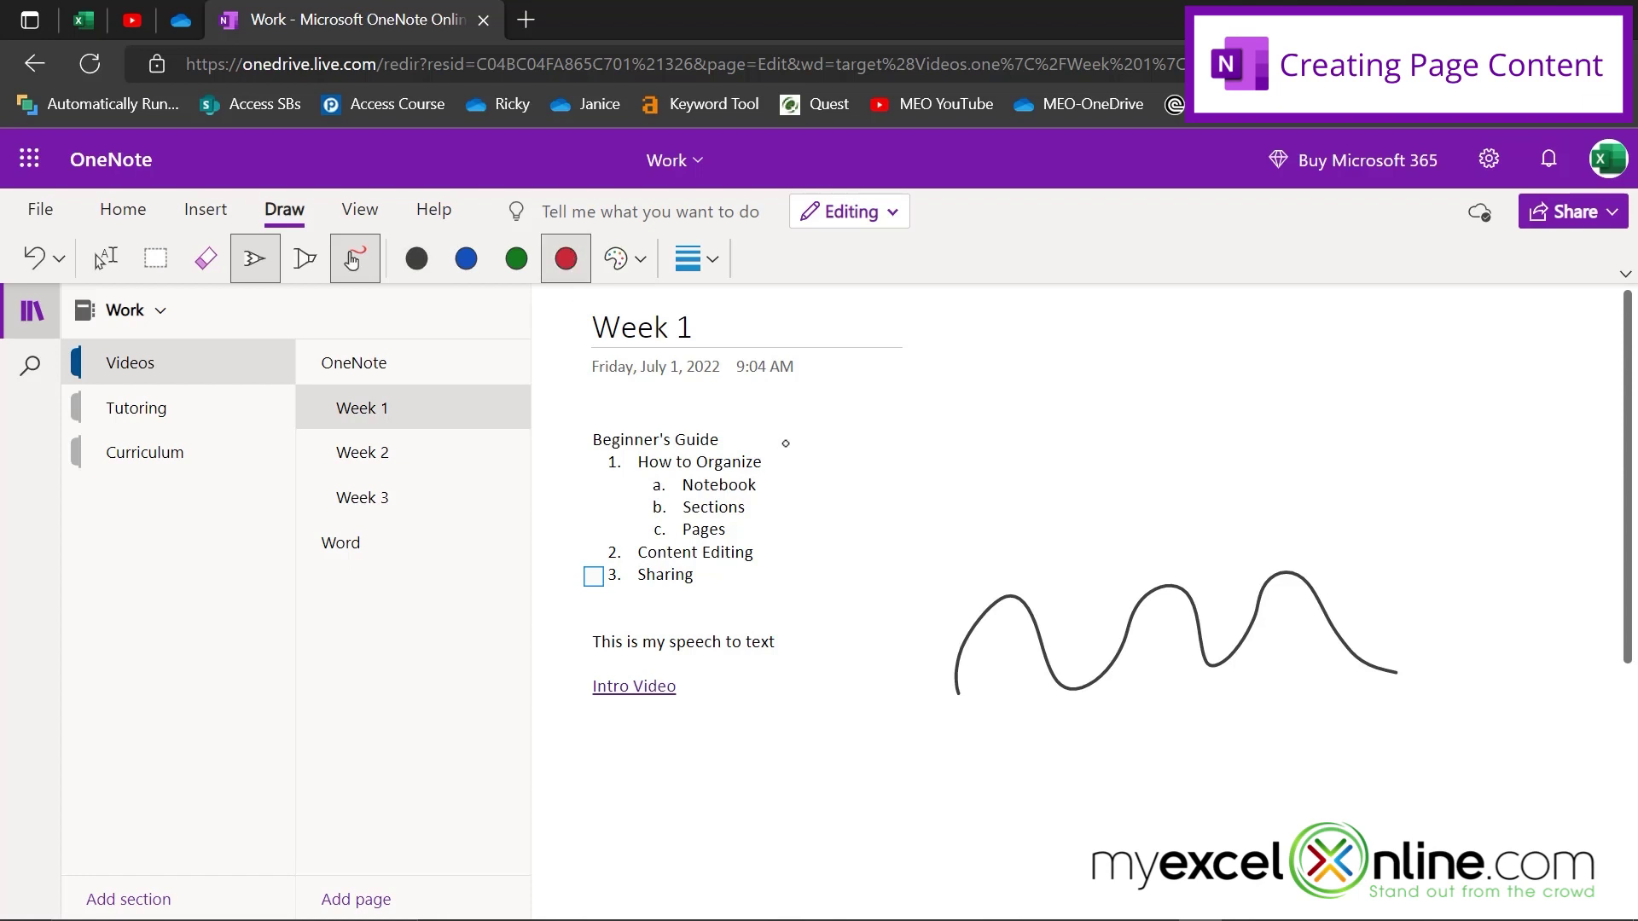
mouse_move(768, 602)
mouse_down()
mouse_move(684, 634)
mouse_move(826, 623)
mouse_move(772, 601)
mouse_up()
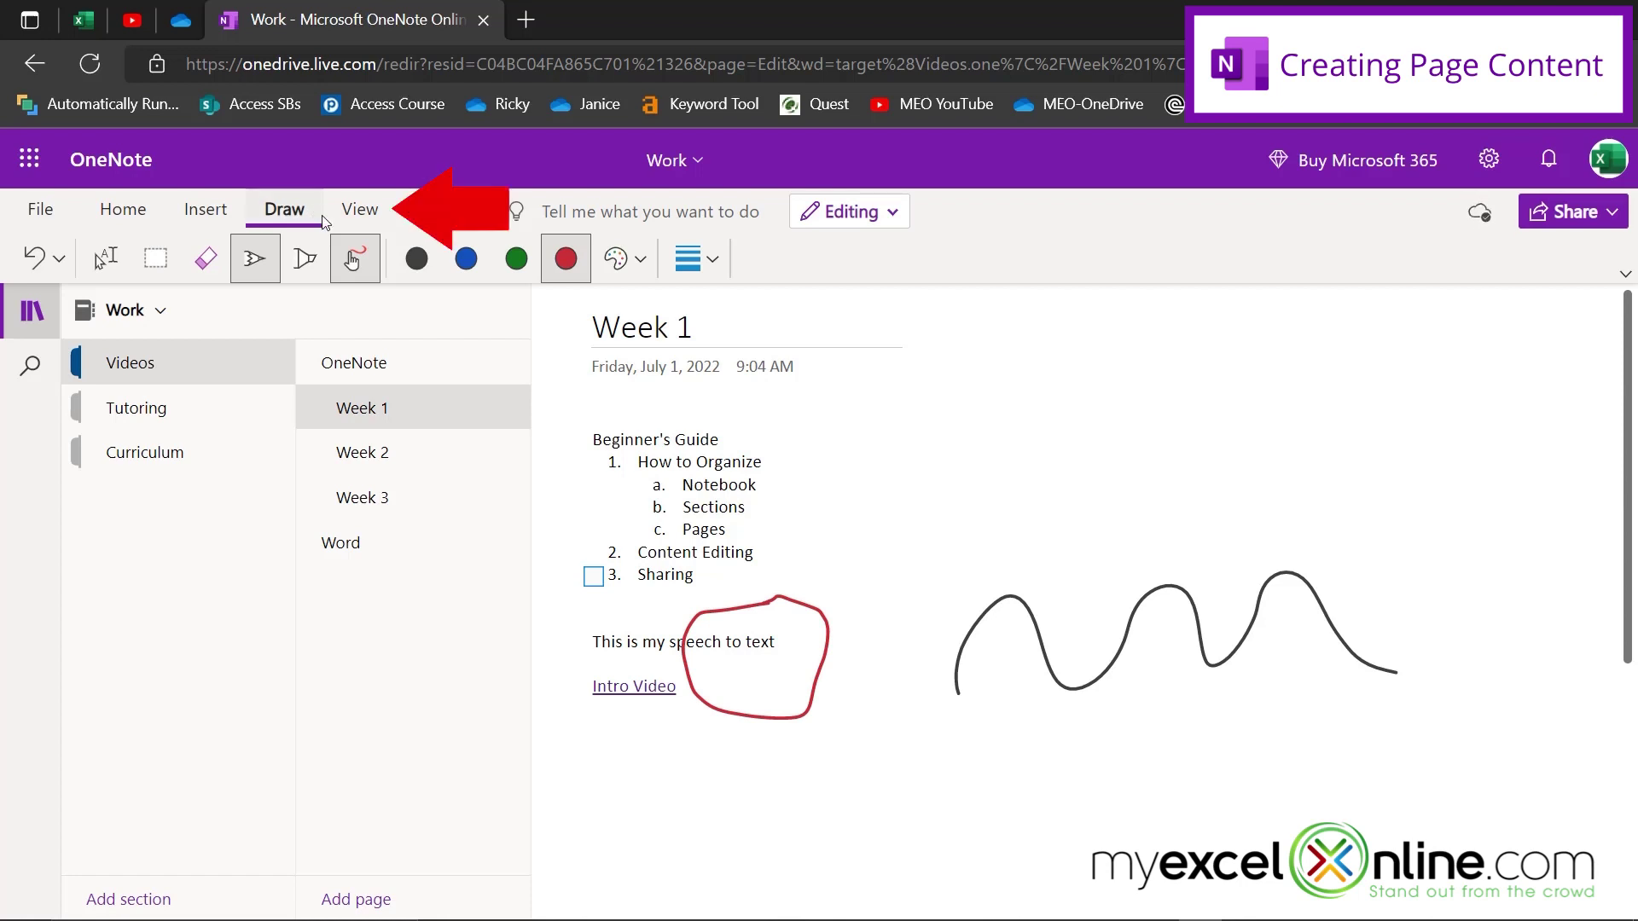
Play the Week 1 page aloud in Immersive Reader, then pause playback.
click(350, 215)
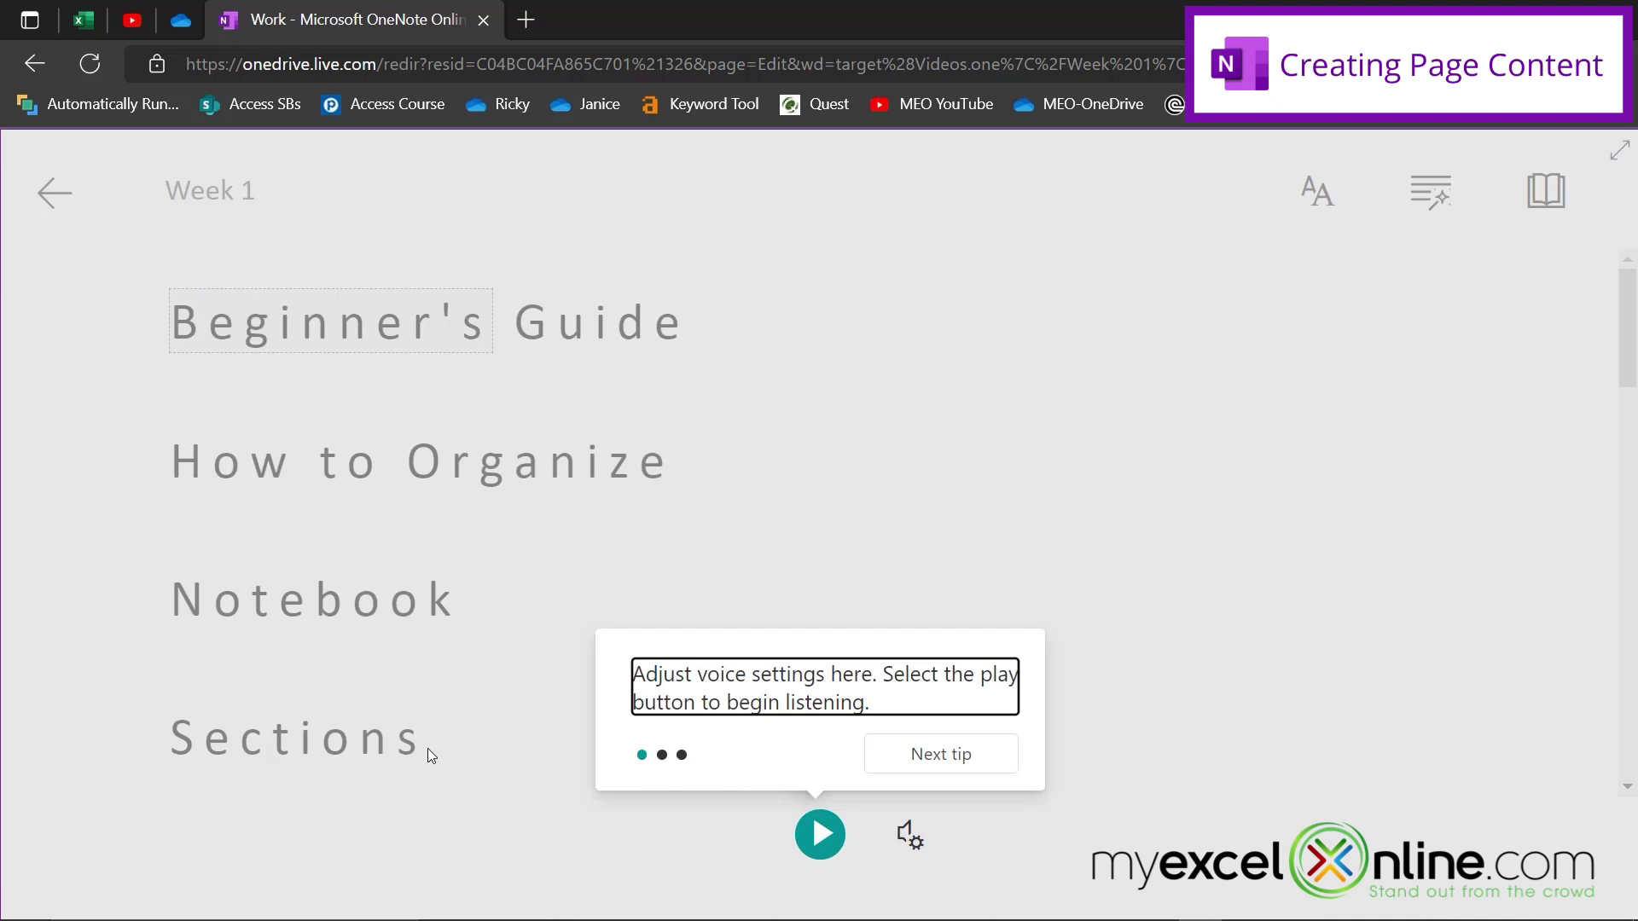
click(821, 836)
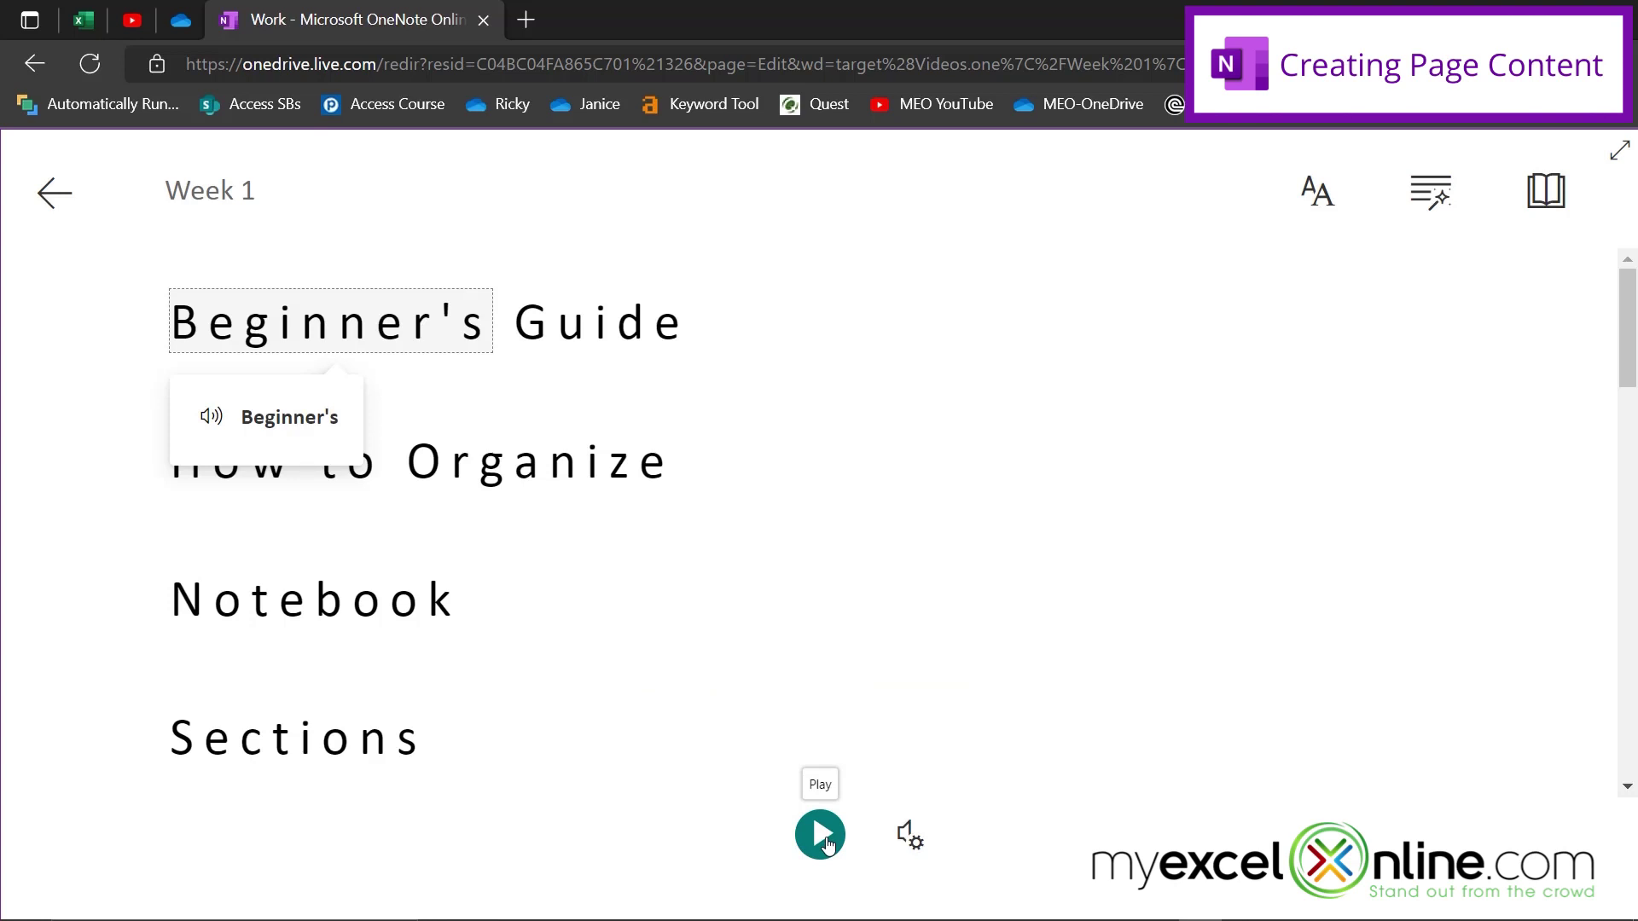
click(824, 841)
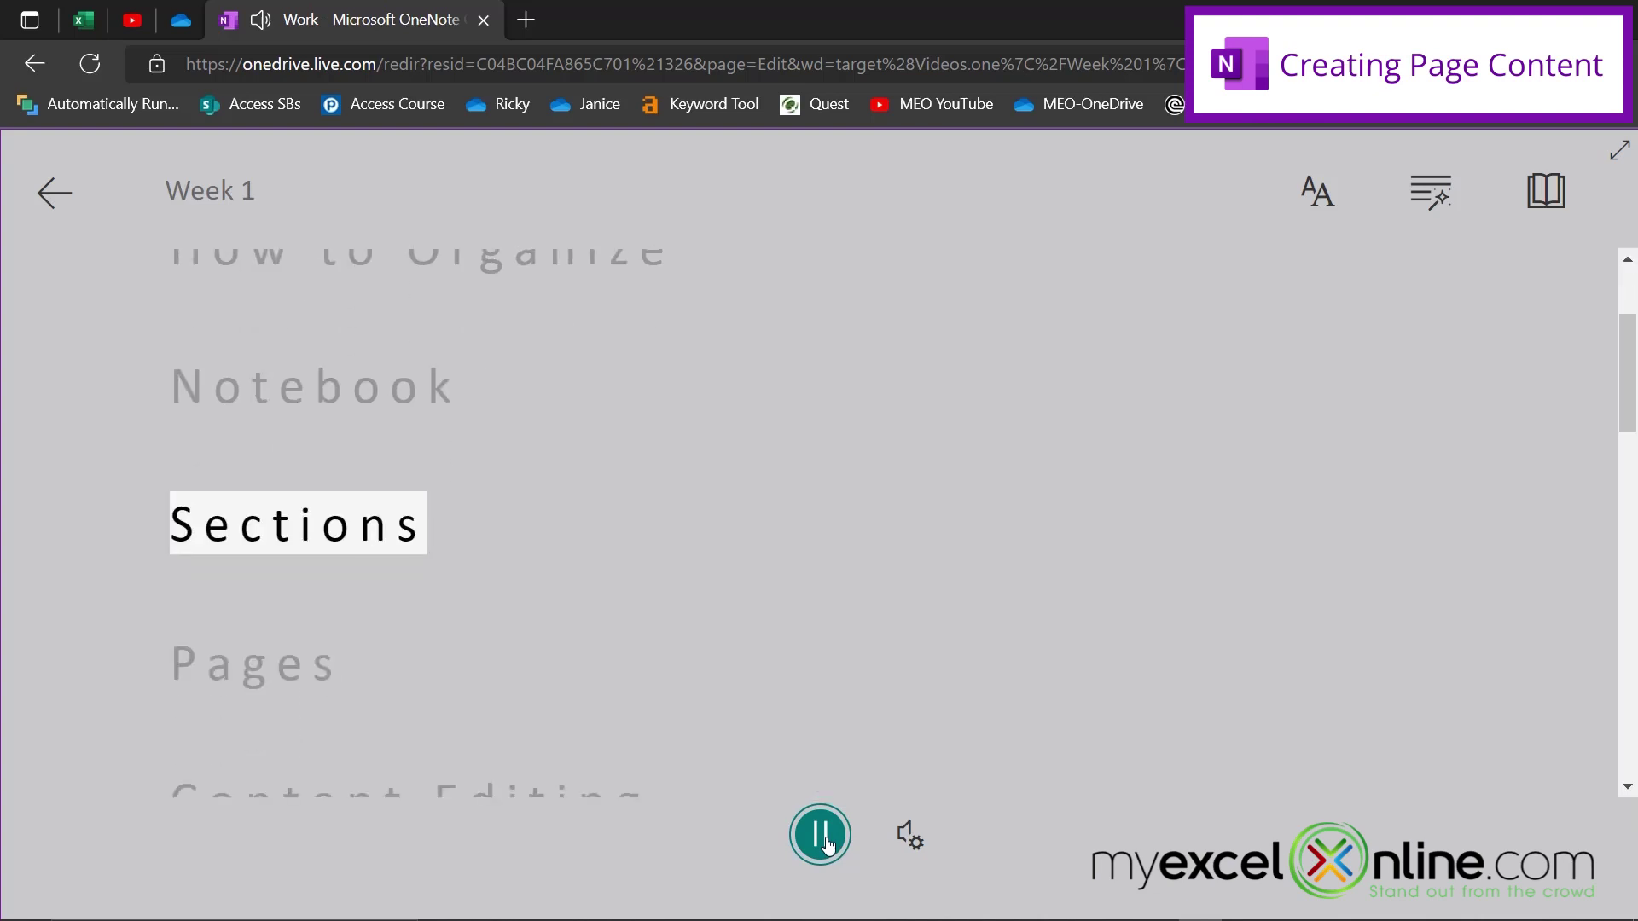
click(824, 842)
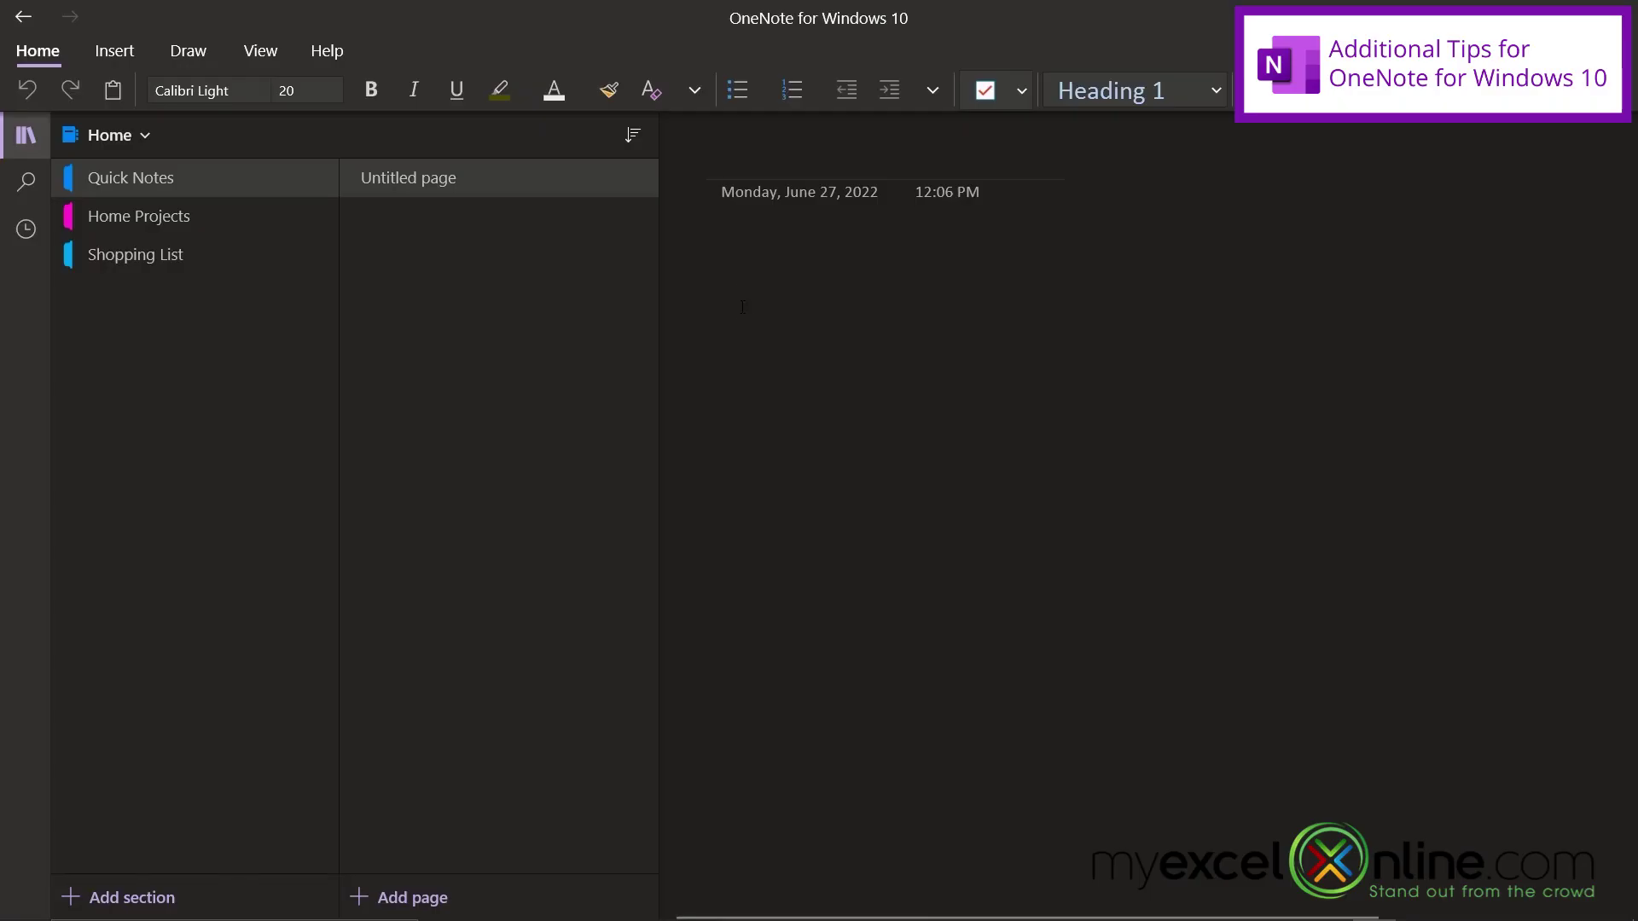
Embed the YouTube video 'Top 5 Tips for Using Microsoft OneNote' on the Quick Notes page by pasting its URL.
click(738, 287)
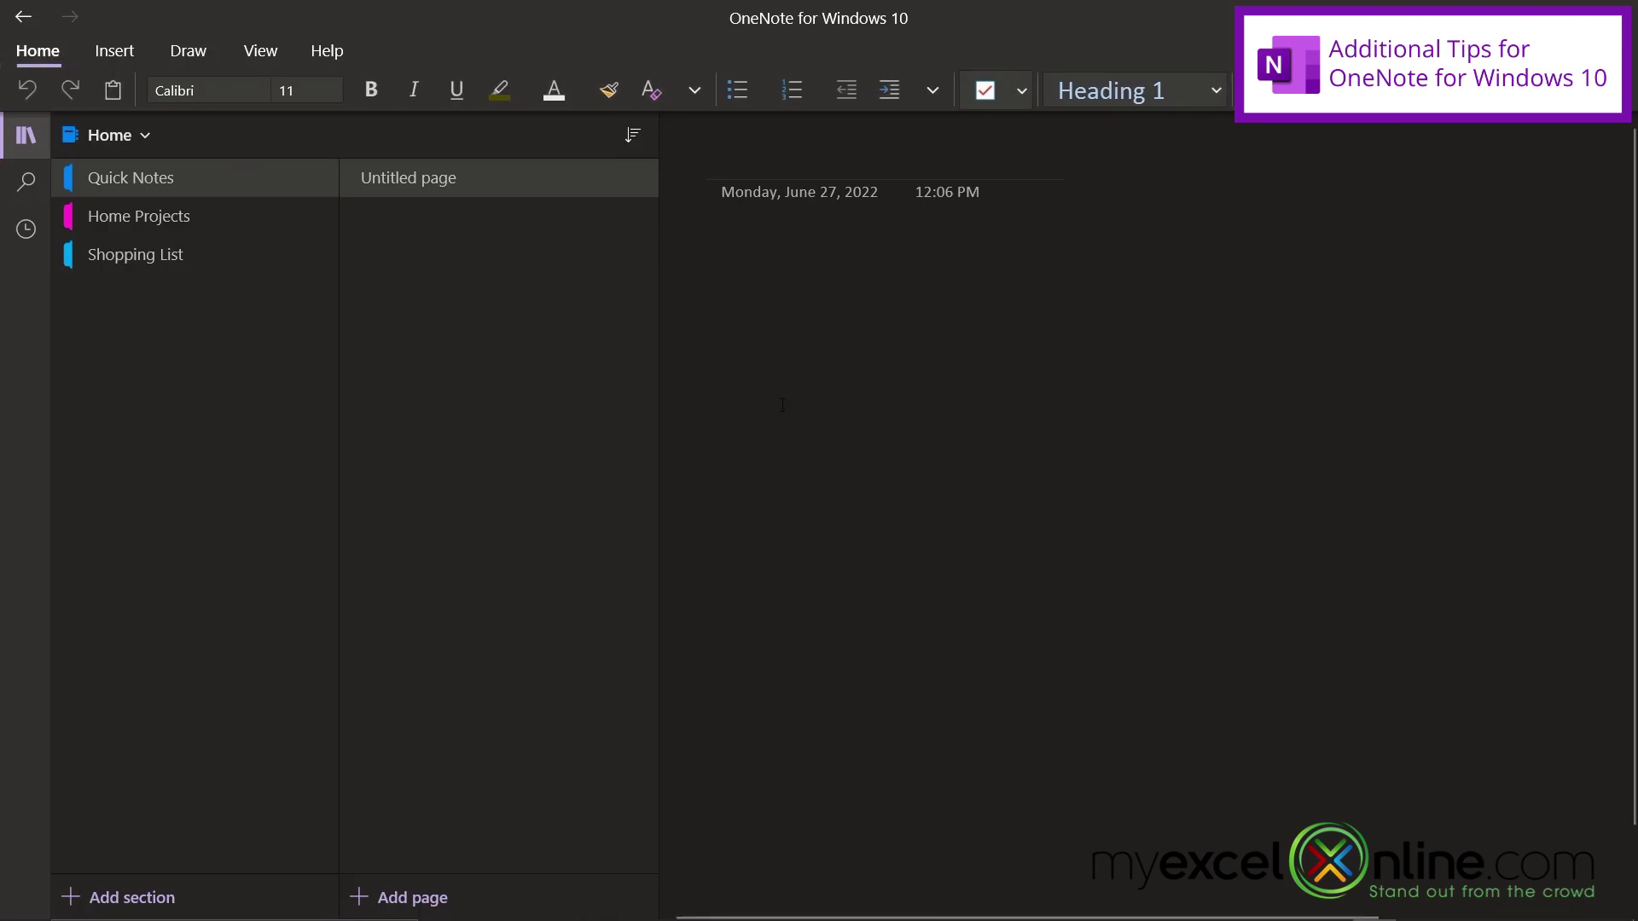
click(106, 56)
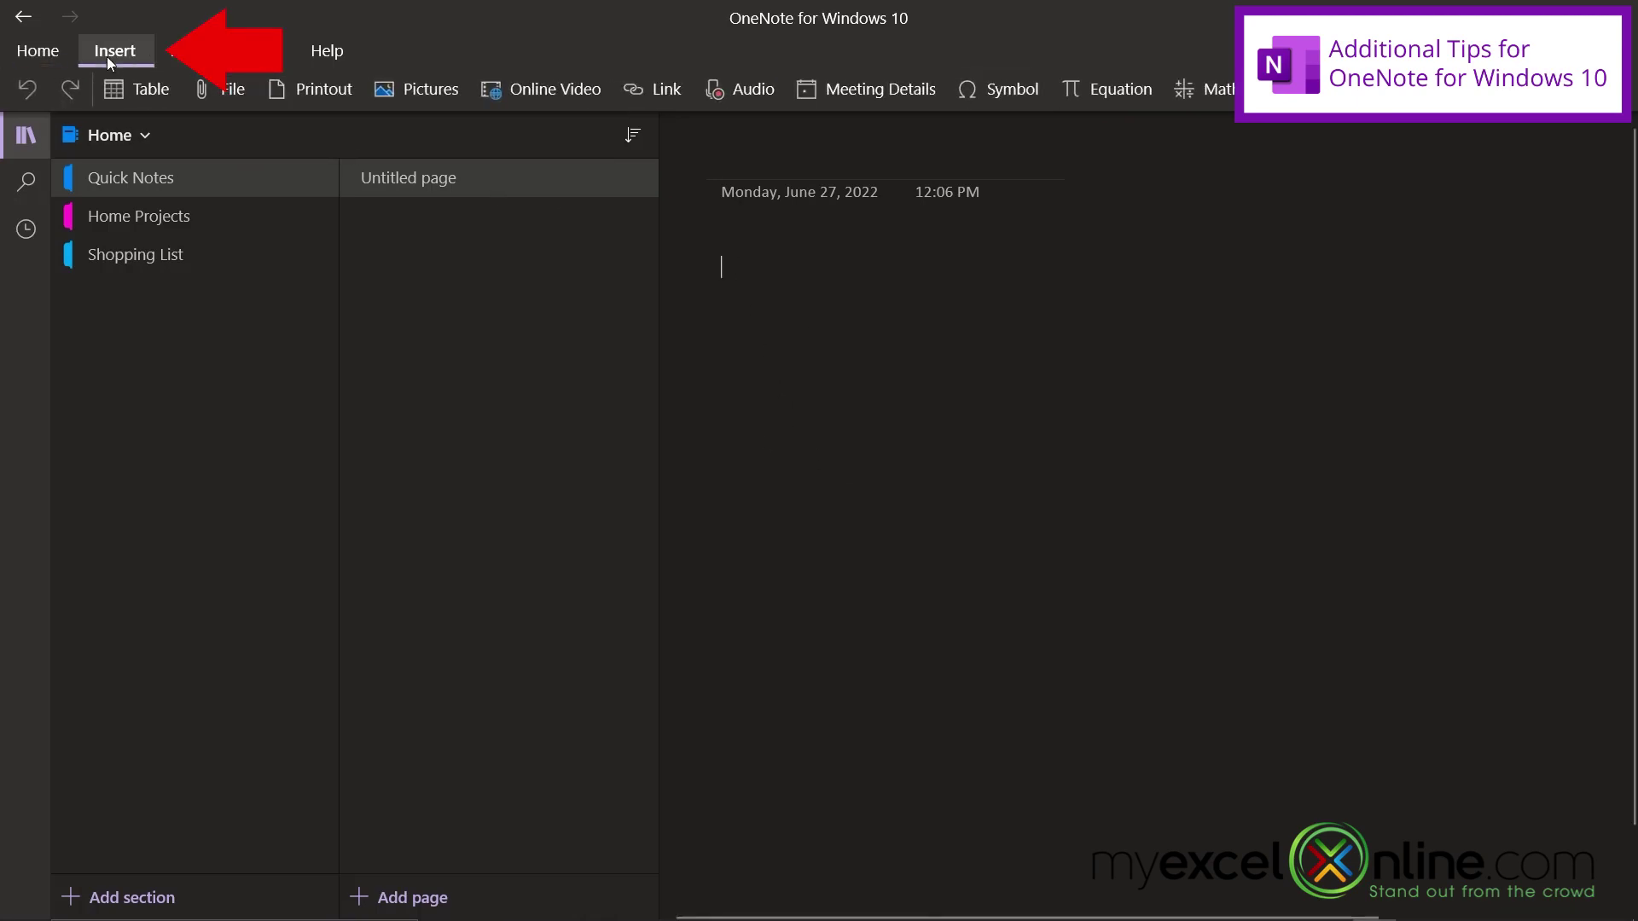
click(515, 92)
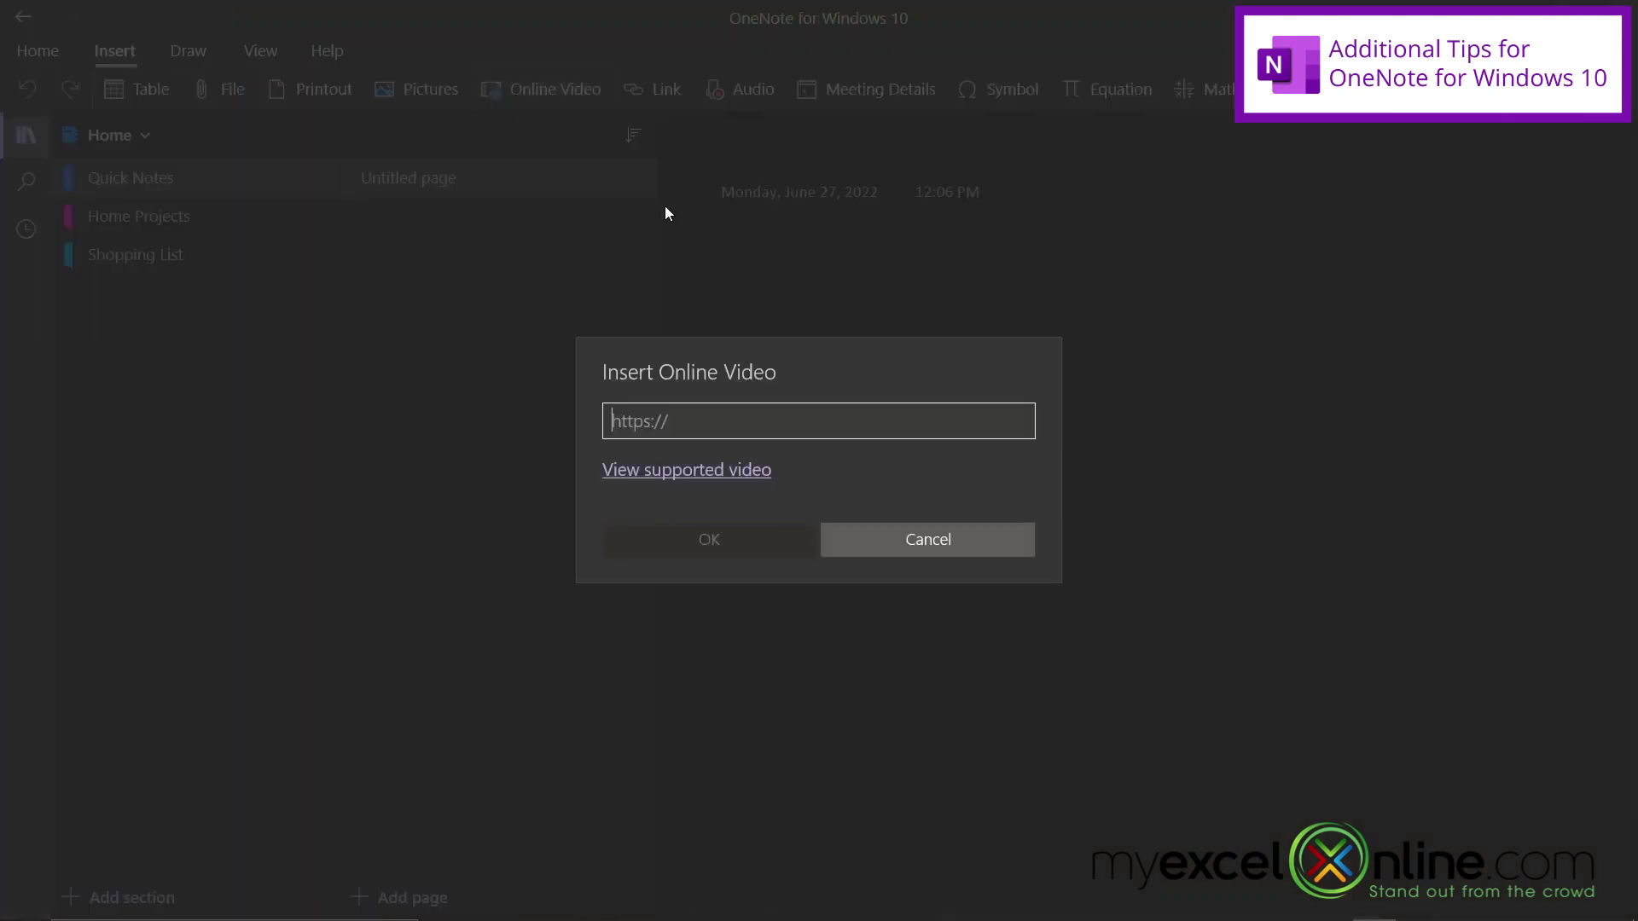
text(https://www.youtube.com/watch?v=qisCFyoM9Nw)
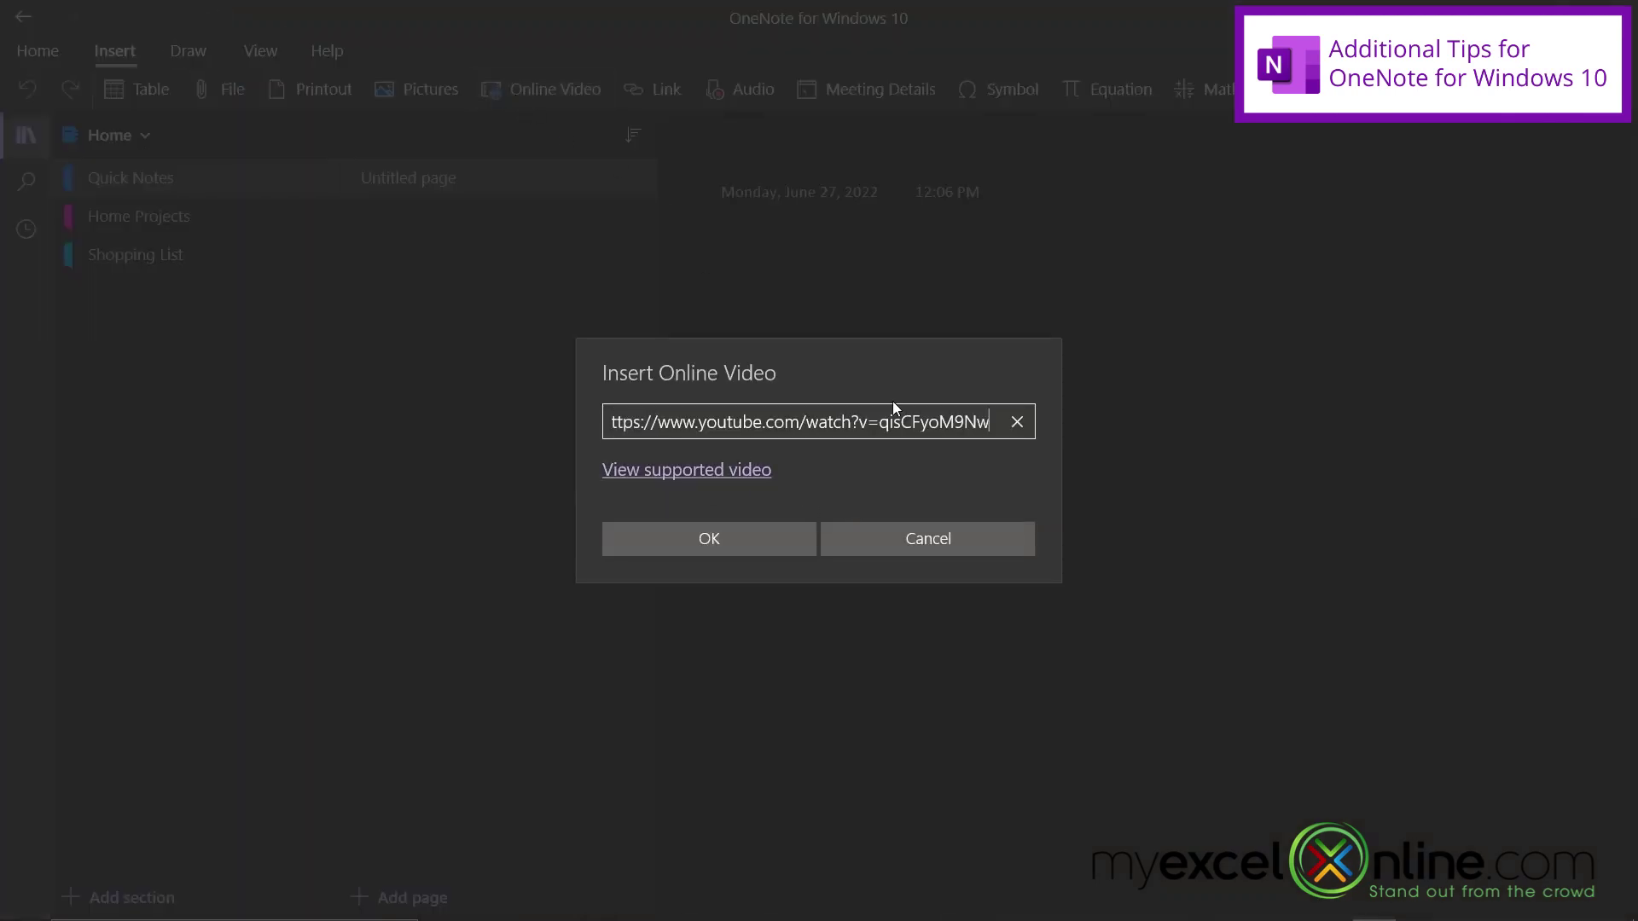
click(719, 539)
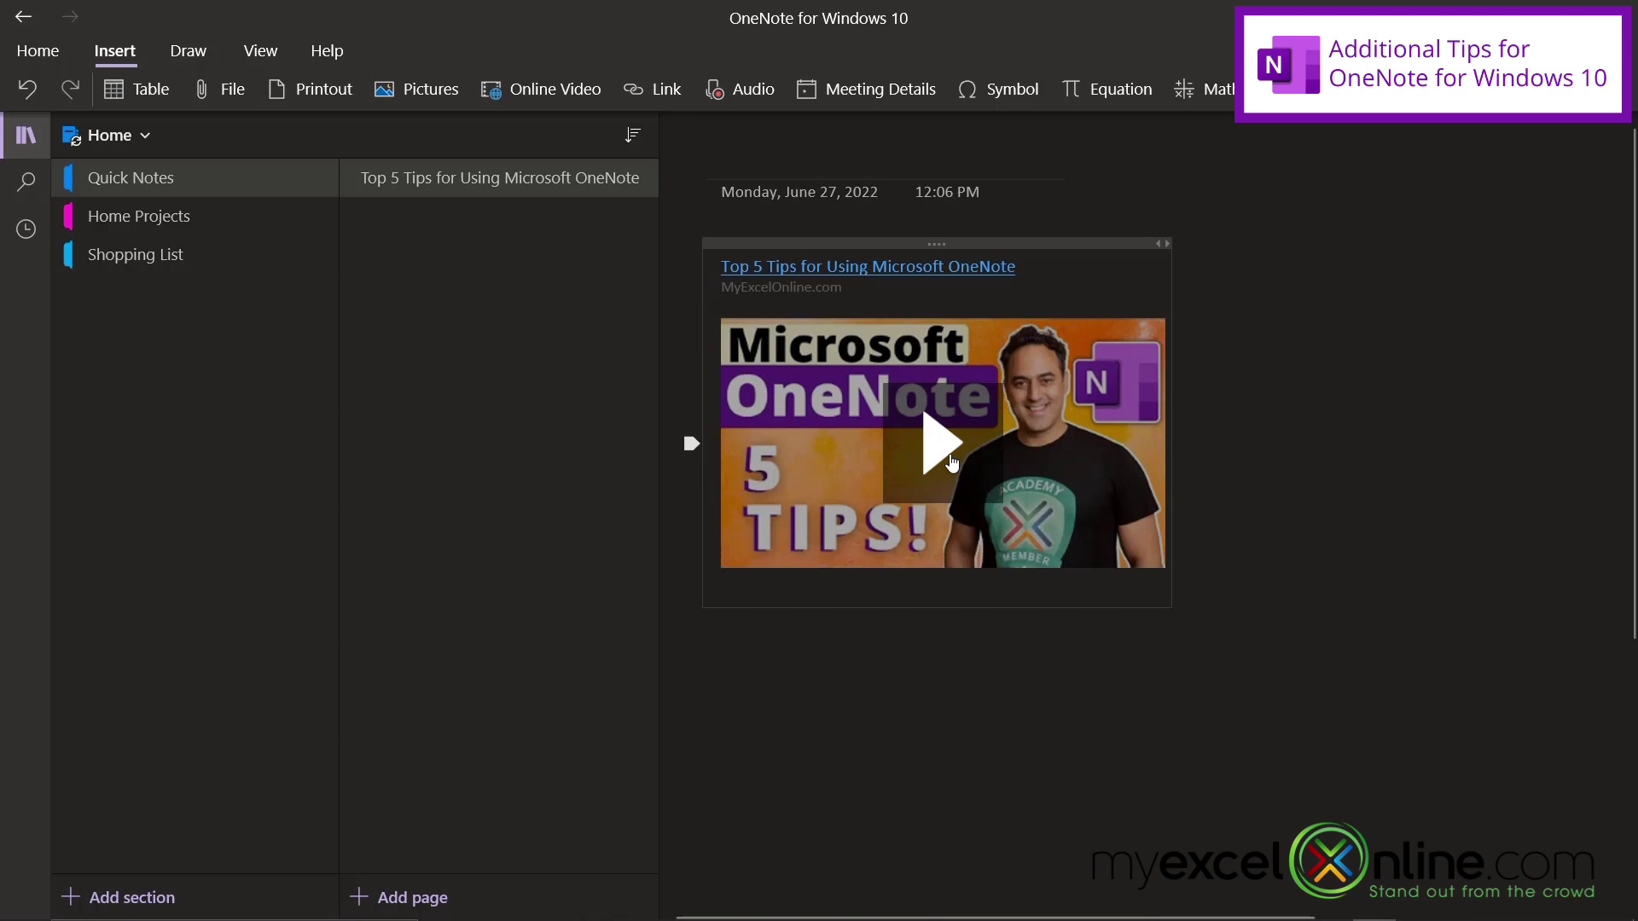
click(1322, 627)
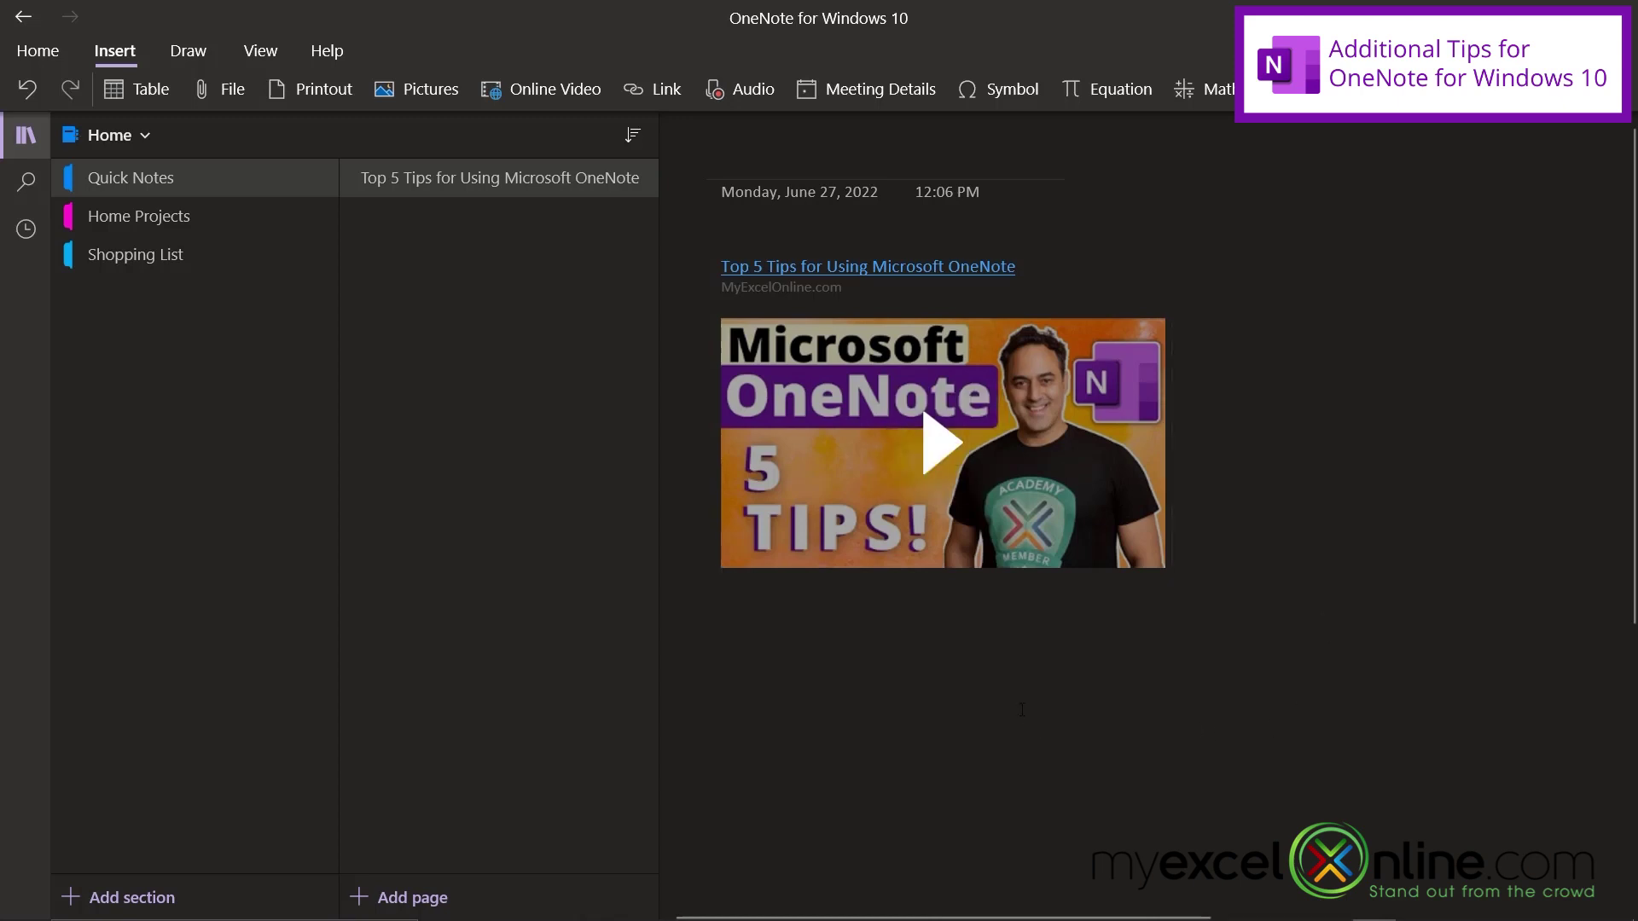
Handwrite 'Onenote' below the video with the red pen.
text(One)
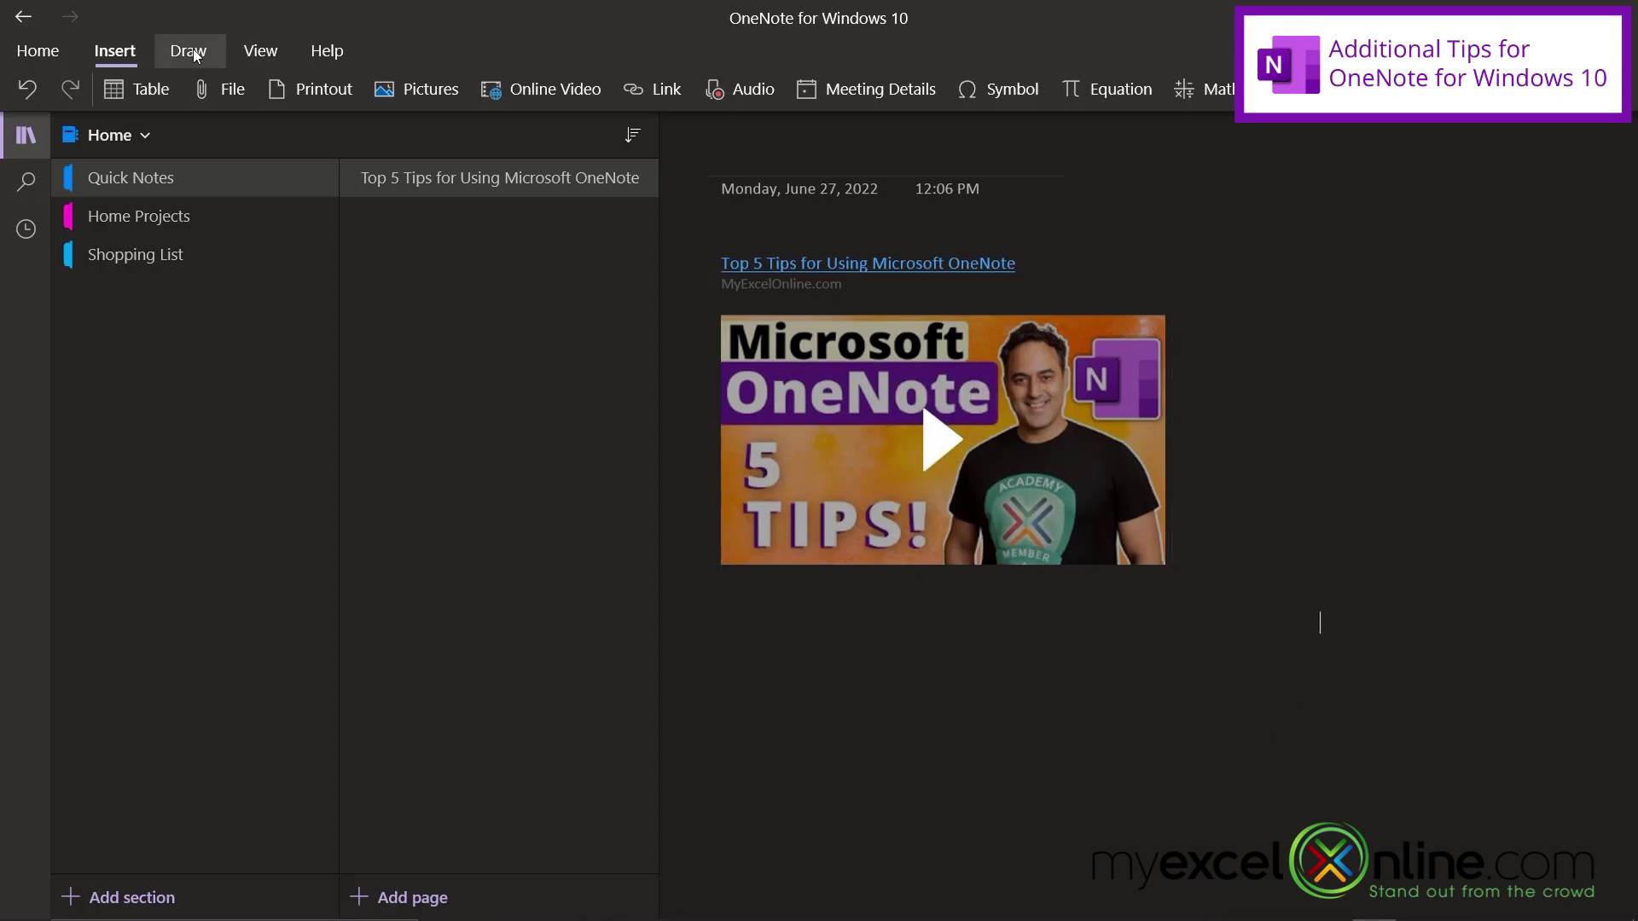
click(188, 51)
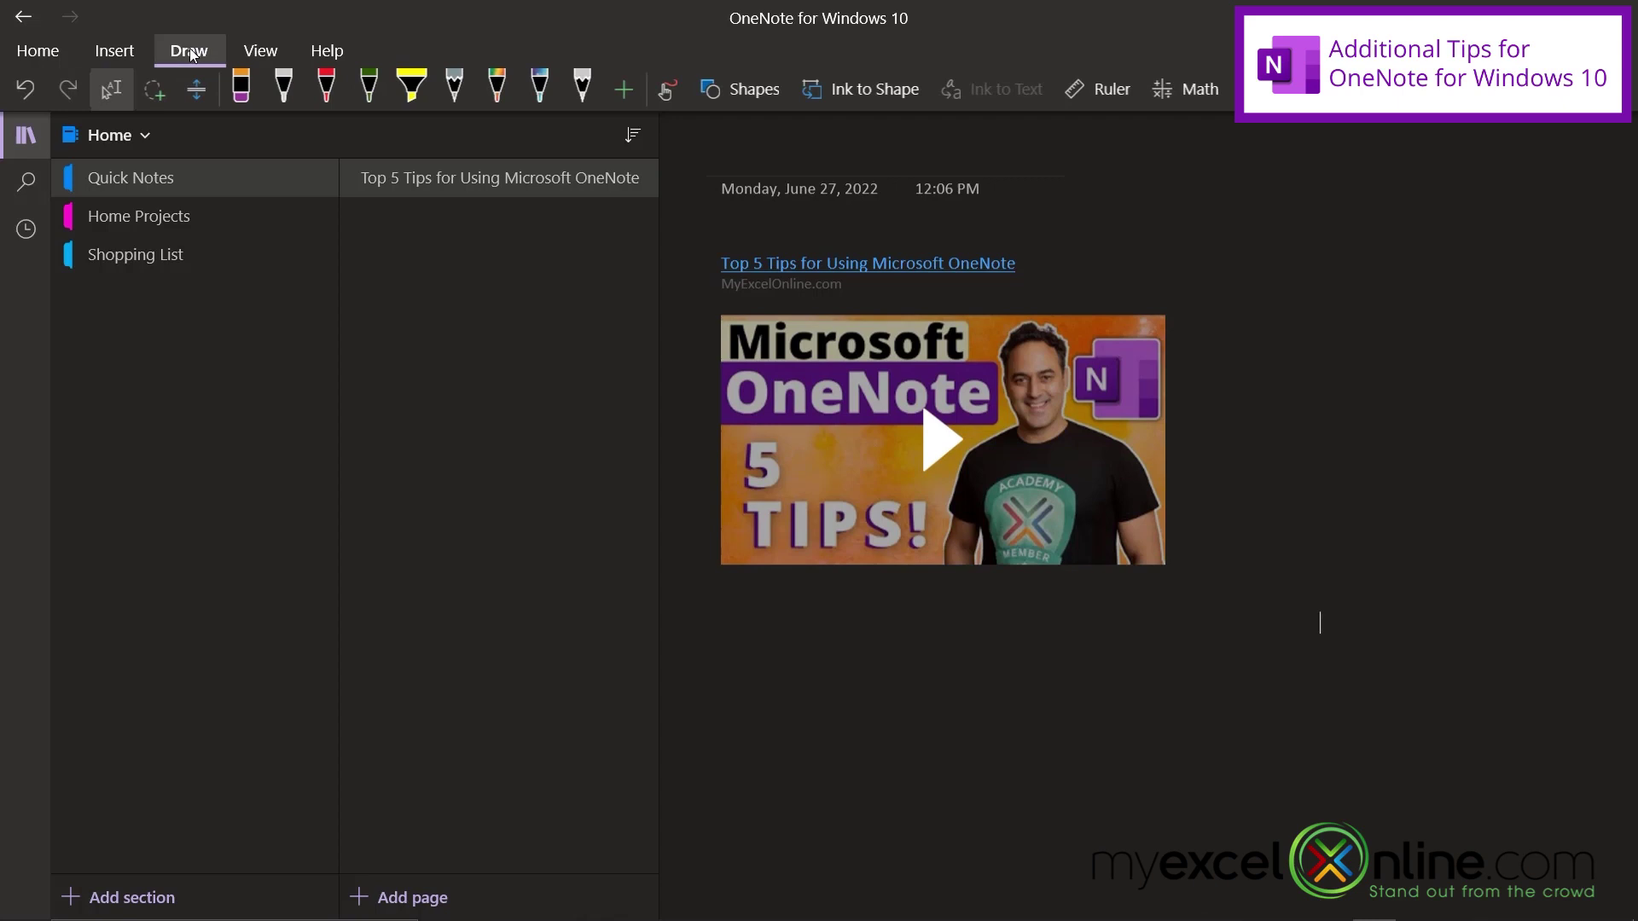
click(670, 89)
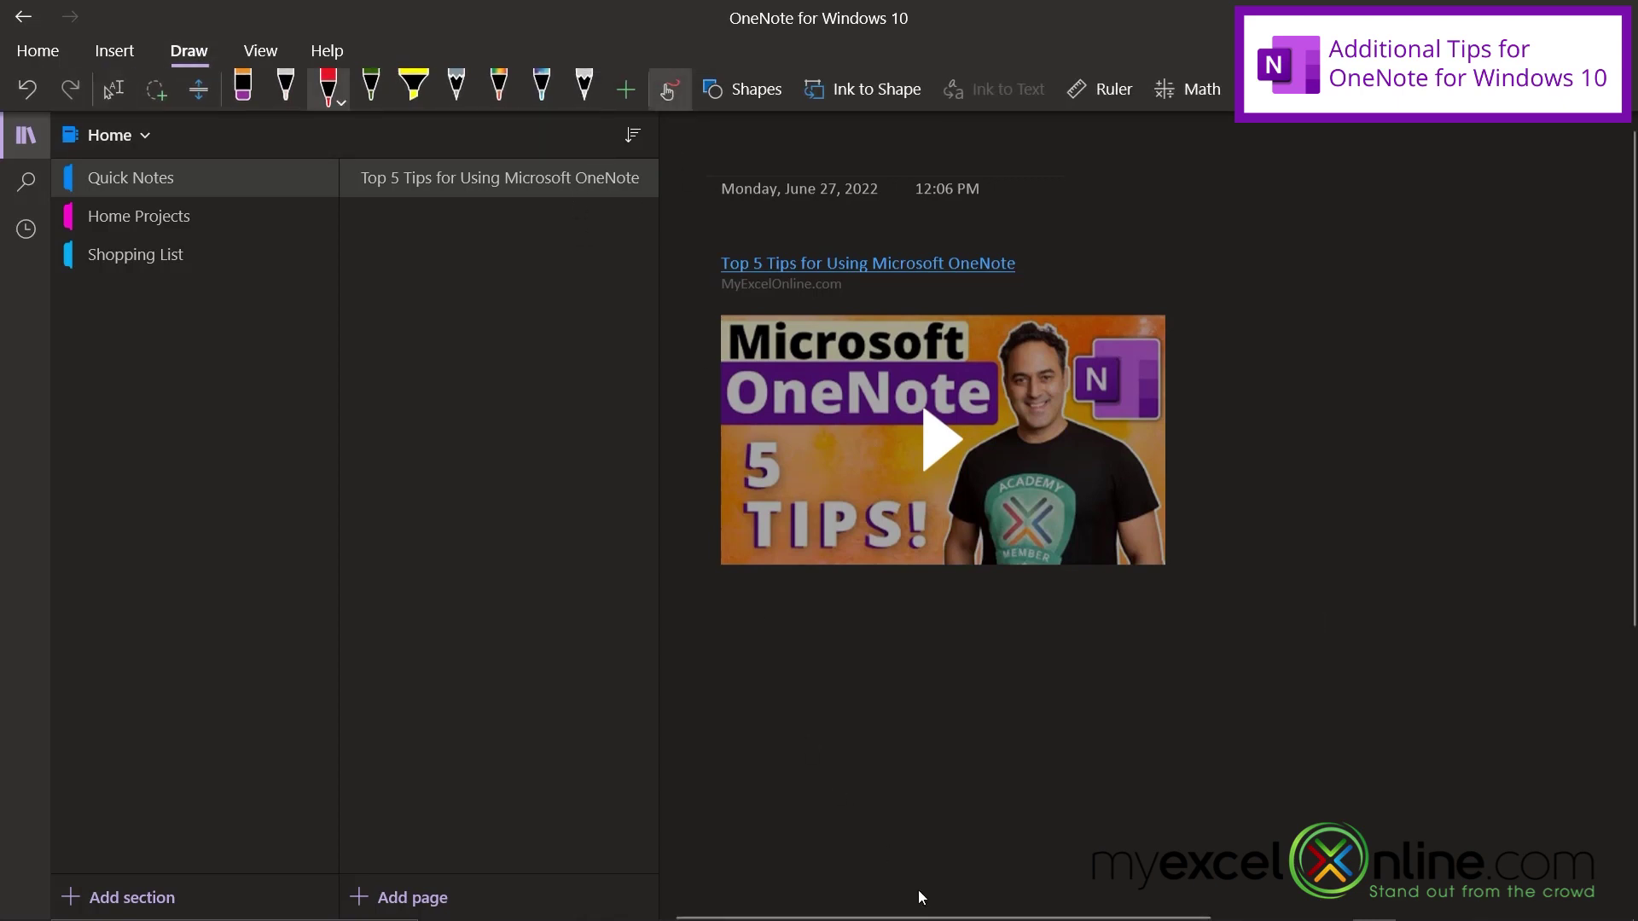
mouse_move(756, 662)
mouse_down()
mouse_move(784, 682)
mouse_move(760, 669)
mouse_up()
drag(834, 689, 913, 735)
mouse_move(940, 713)
mouse_down()
mouse_move(973, 670)
mouse_move(977, 732)
mouse_move(1176, 701)
mouse_up()
mouse_move(1211, 635)
mouse_down()
mouse_move(1227, 741)
mouse_move(1223, 693)
mouse_up()
mouse_move(1253, 731)
mouse_down()
mouse_move(1297, 673)
mouse_move(1334, 729)
mouse_up()
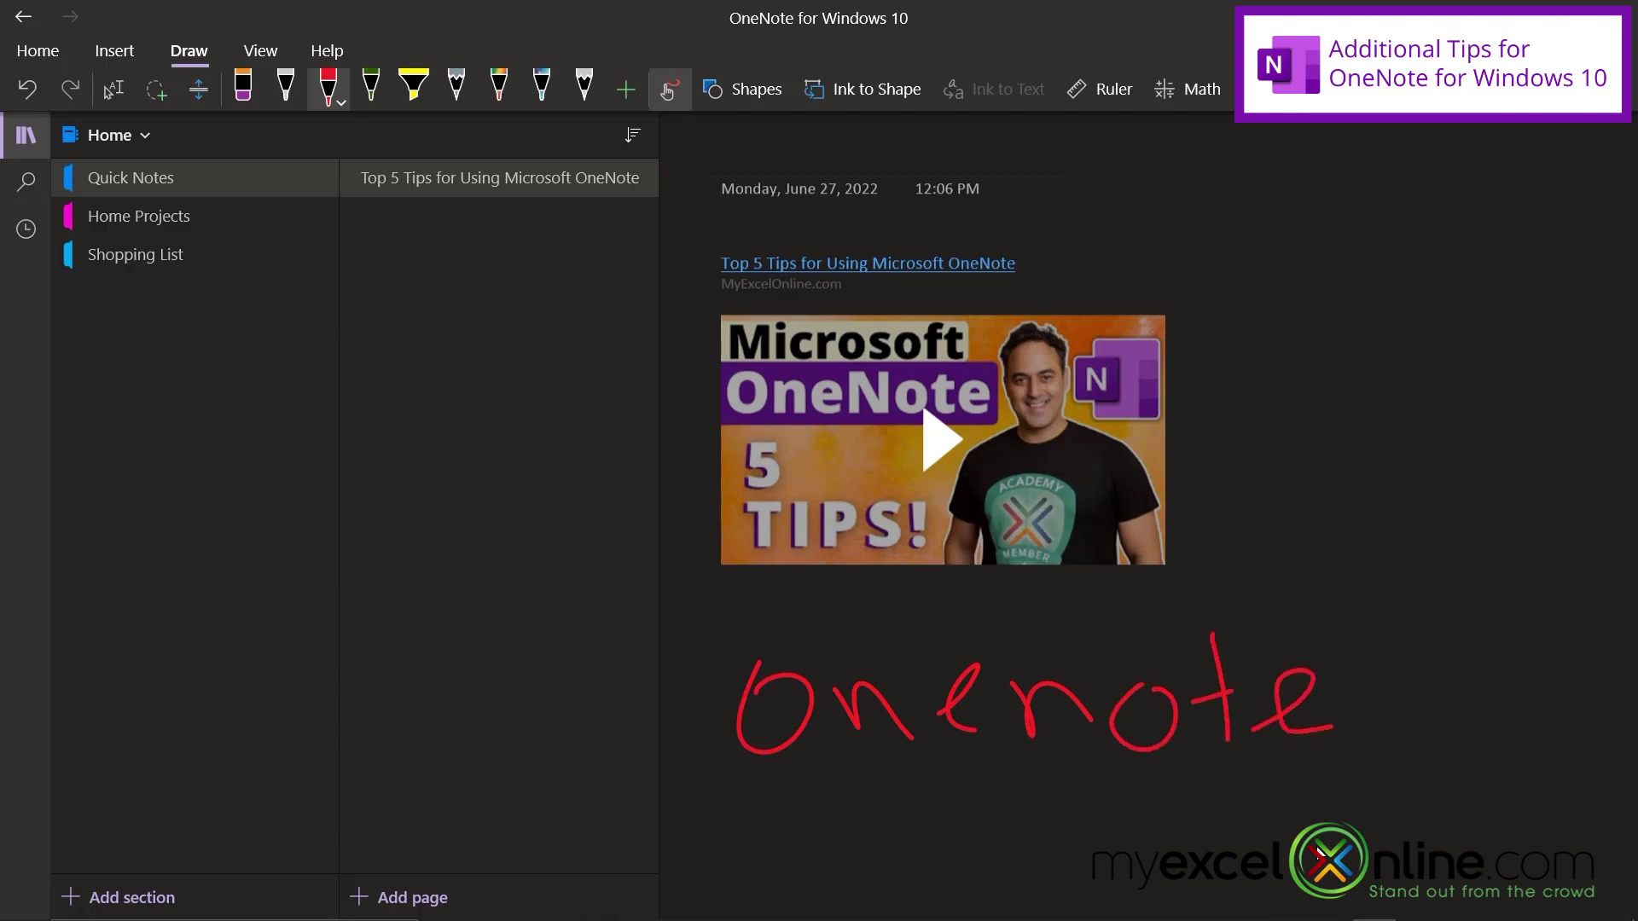
Lasso-select the handwritten Onenote ink and convert it to typed text.
click(156, 89)
mouse_move(921, 600)
mouse_down()
mouse_move(760, 614)
mouse_move(751, 844)
mouse_move(1484, 746)
mouse_move(1468, 603)
mouse_up()
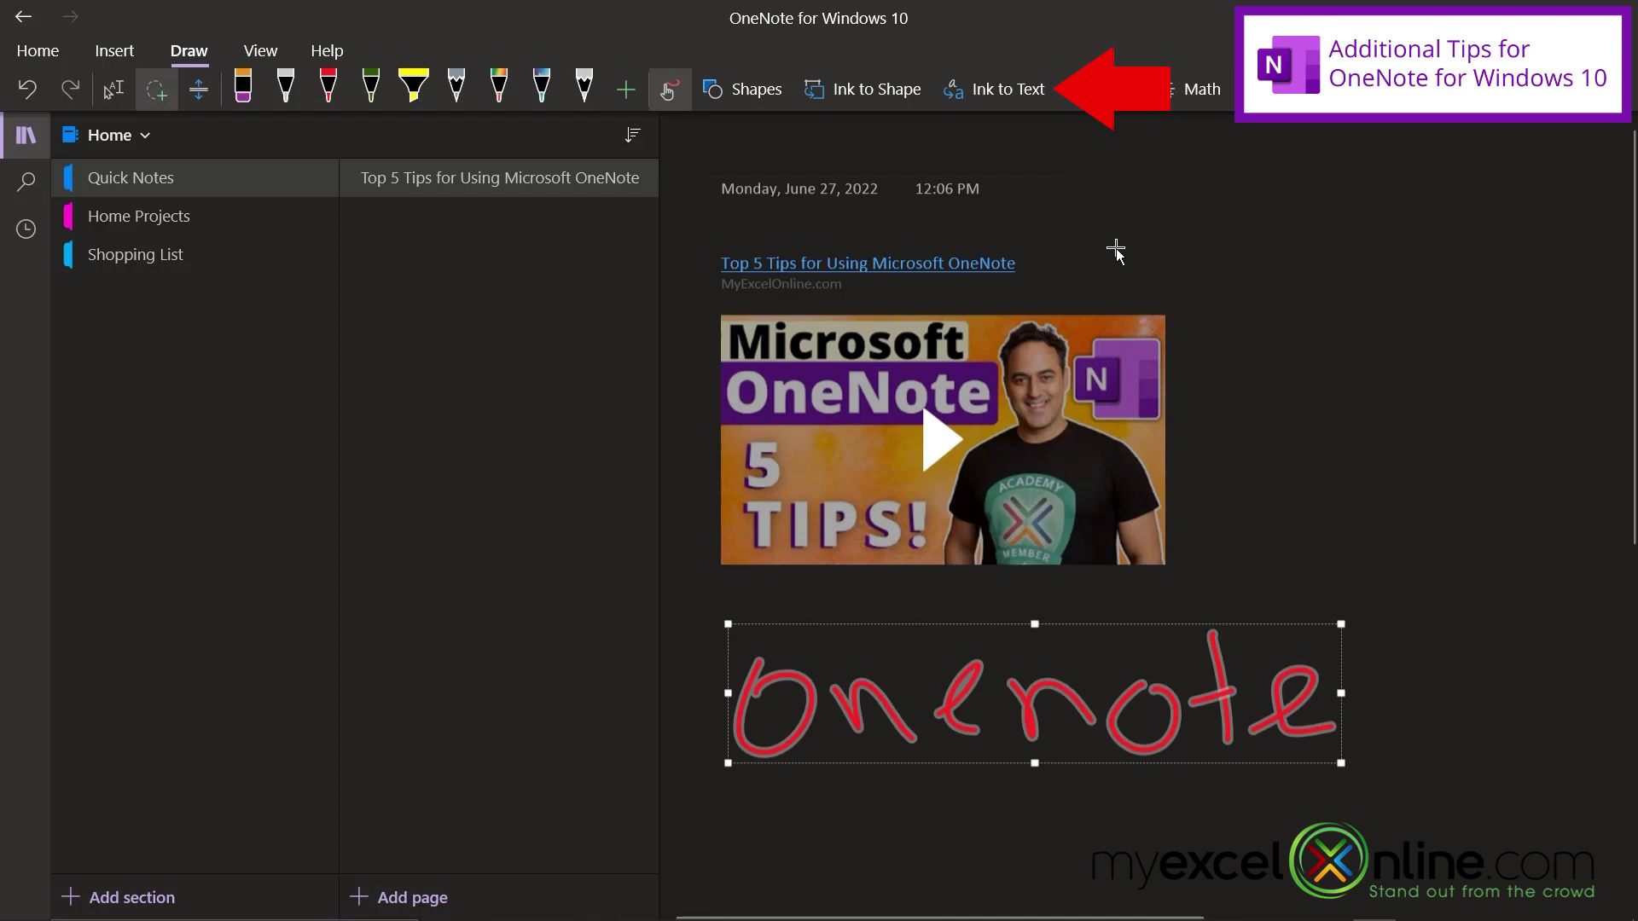
click(1012, 100)
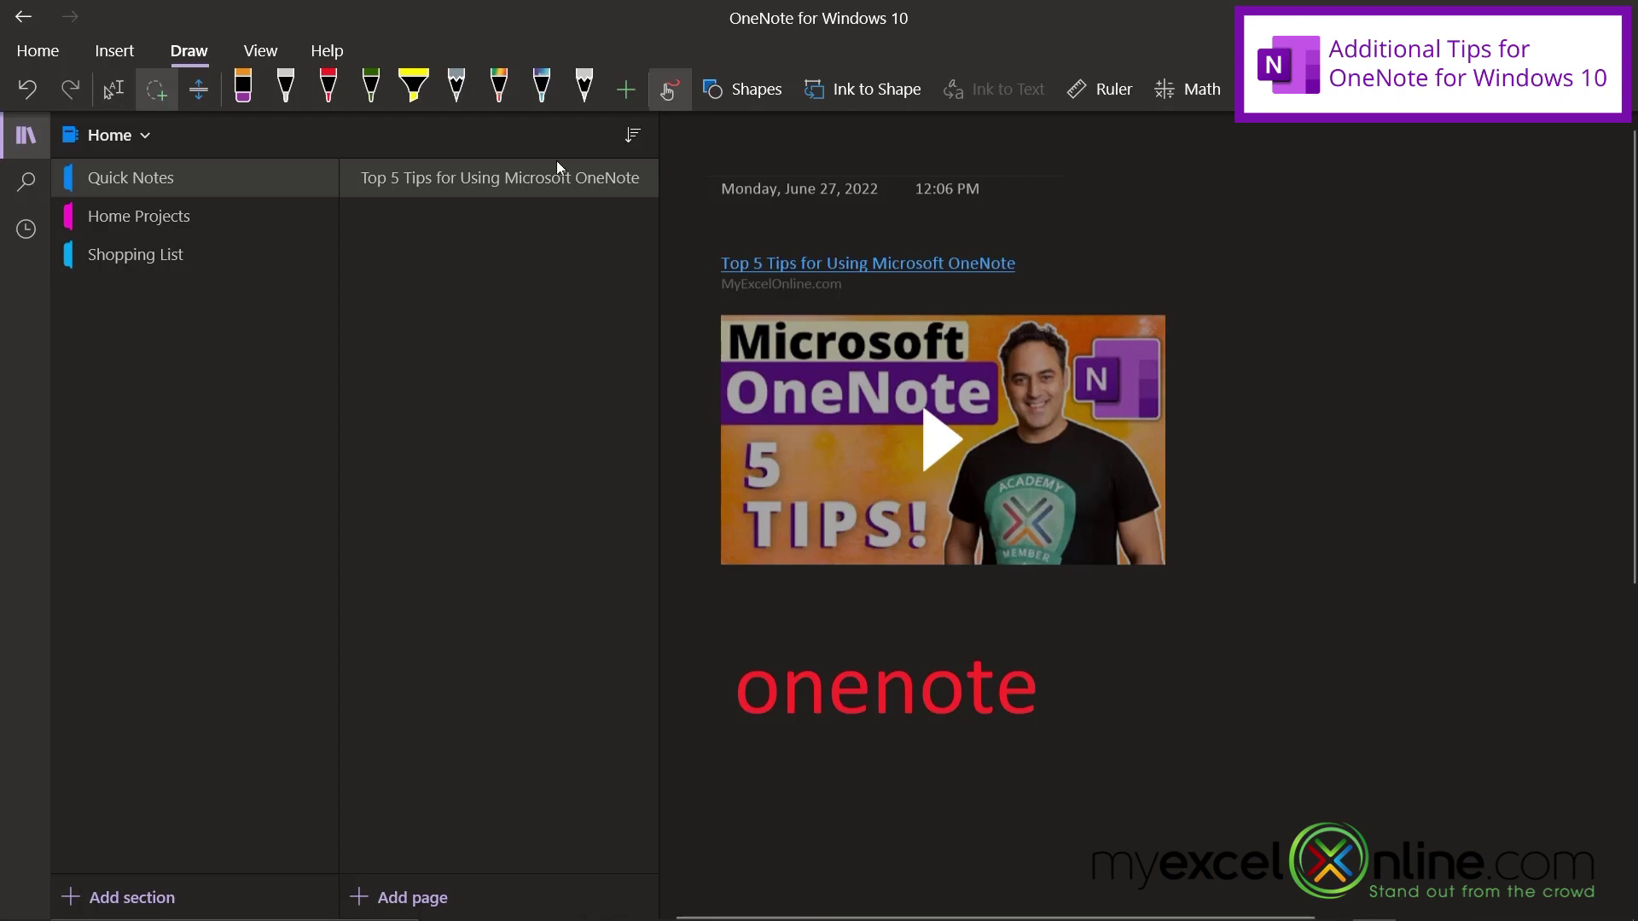
Insert the equation 2x^2+2x+3=100 below the Onenote text and select it.
click(139, 63)
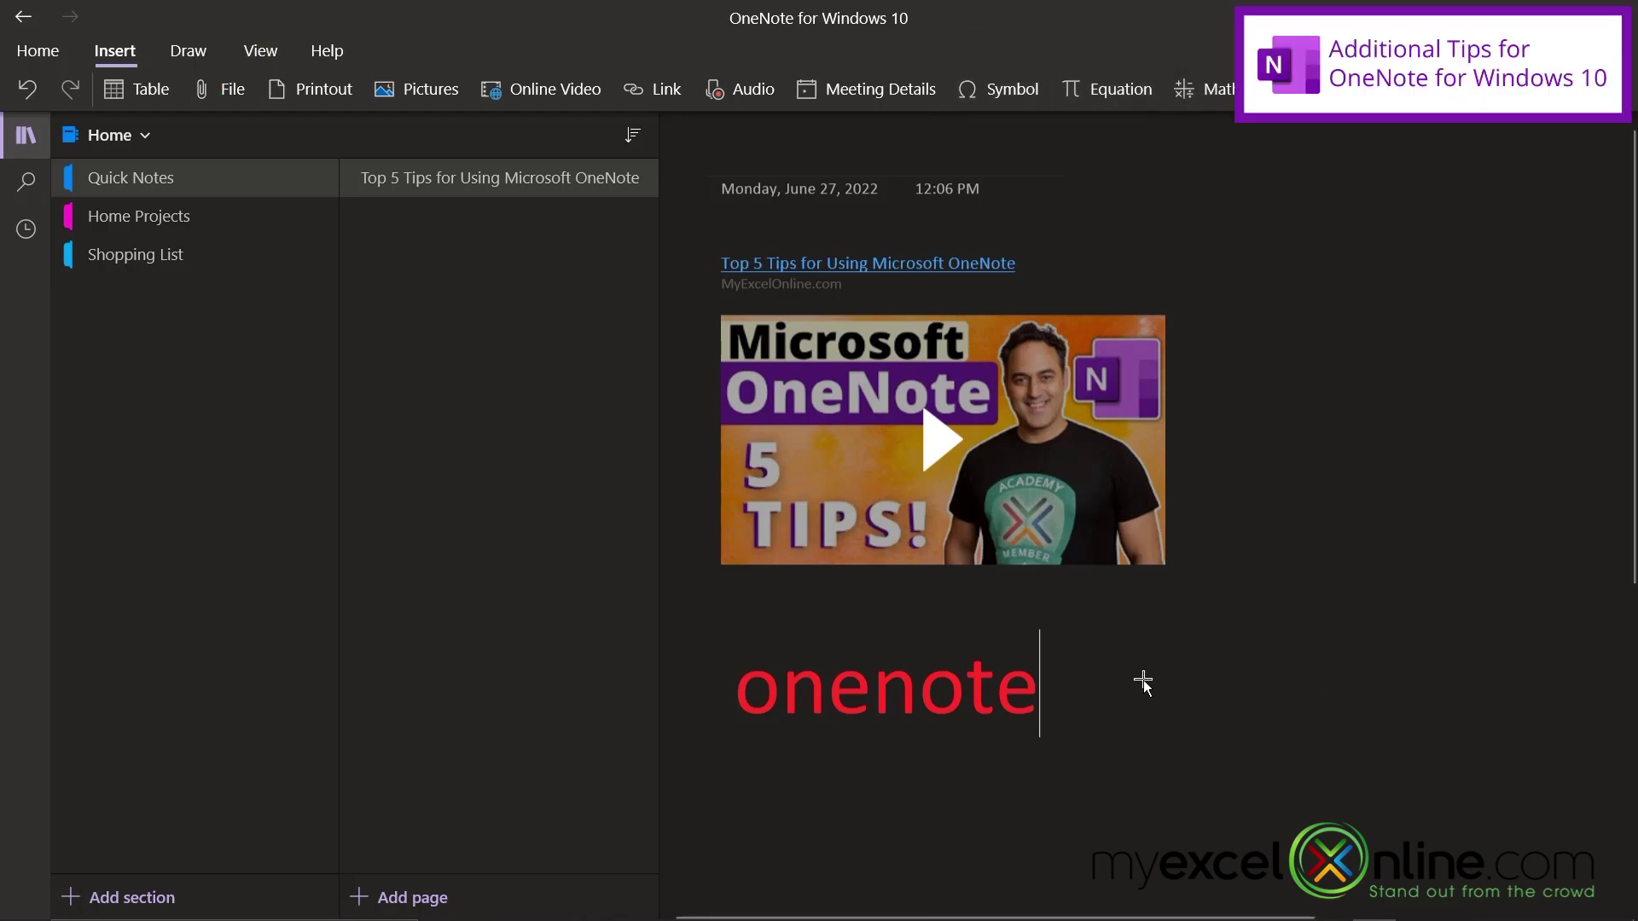
key(Return)
key(alt+equal)
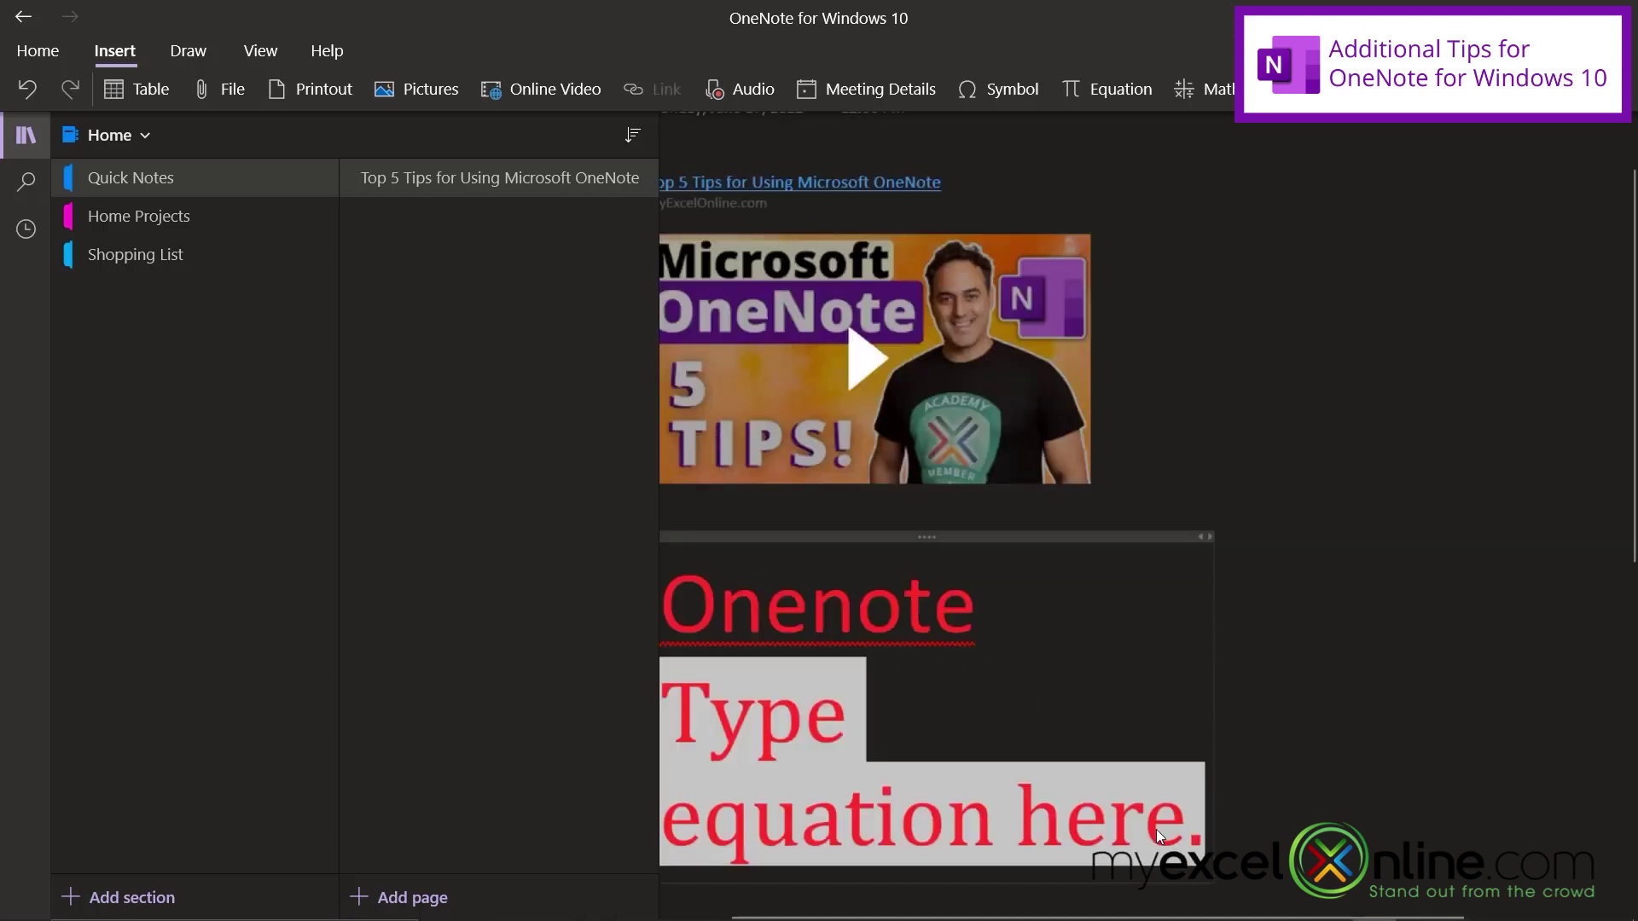
text(2x)
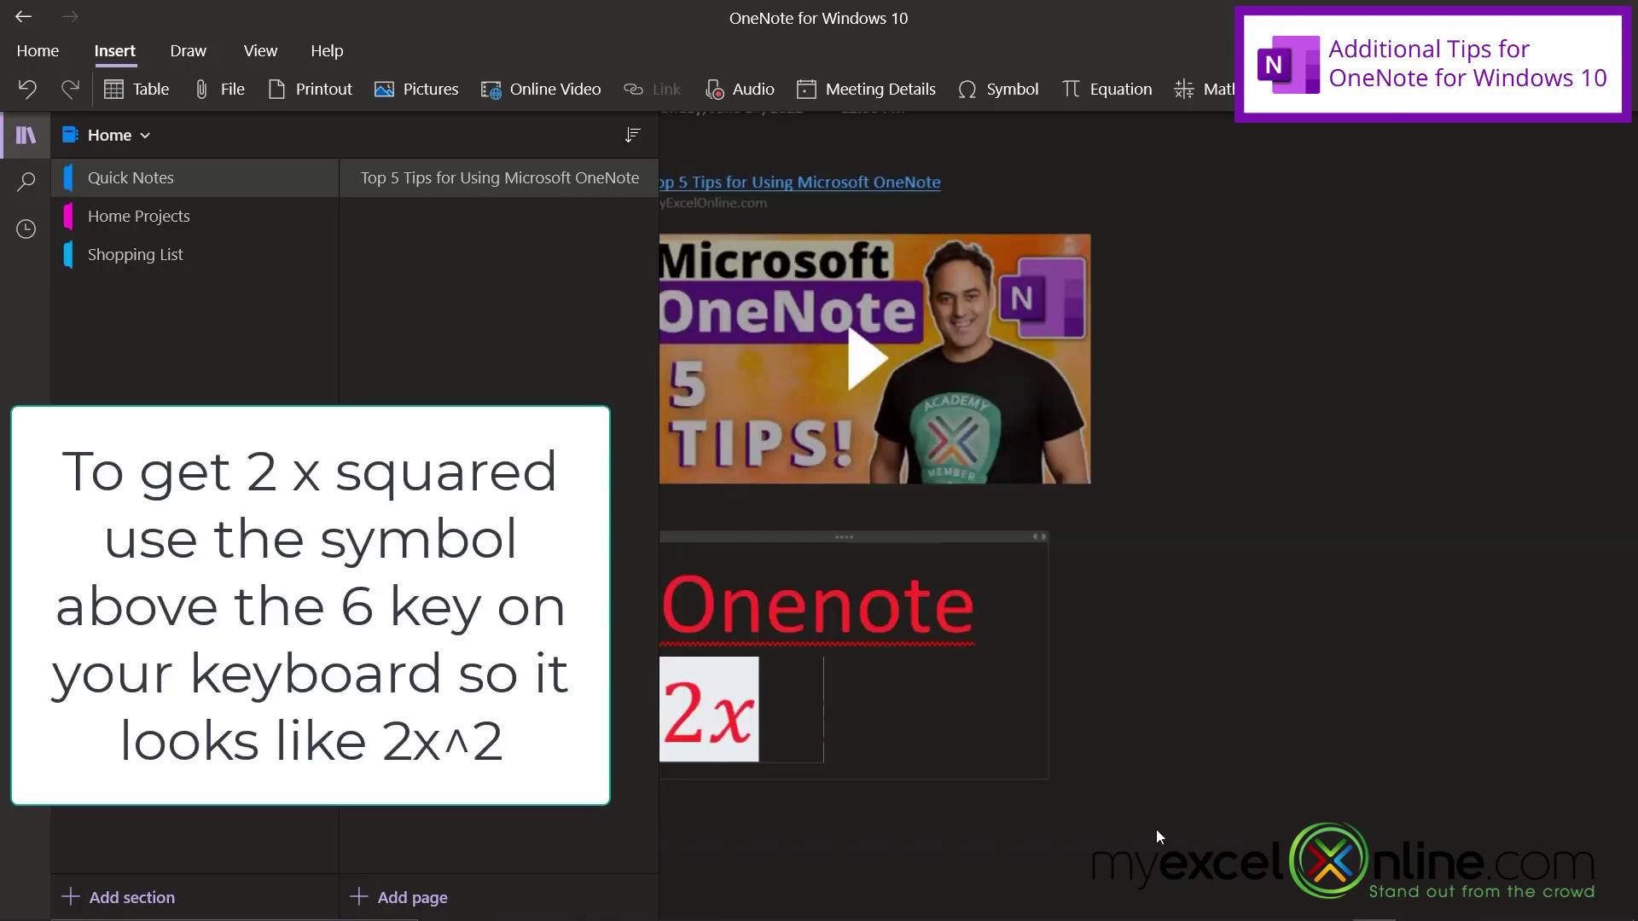
text(^2+)
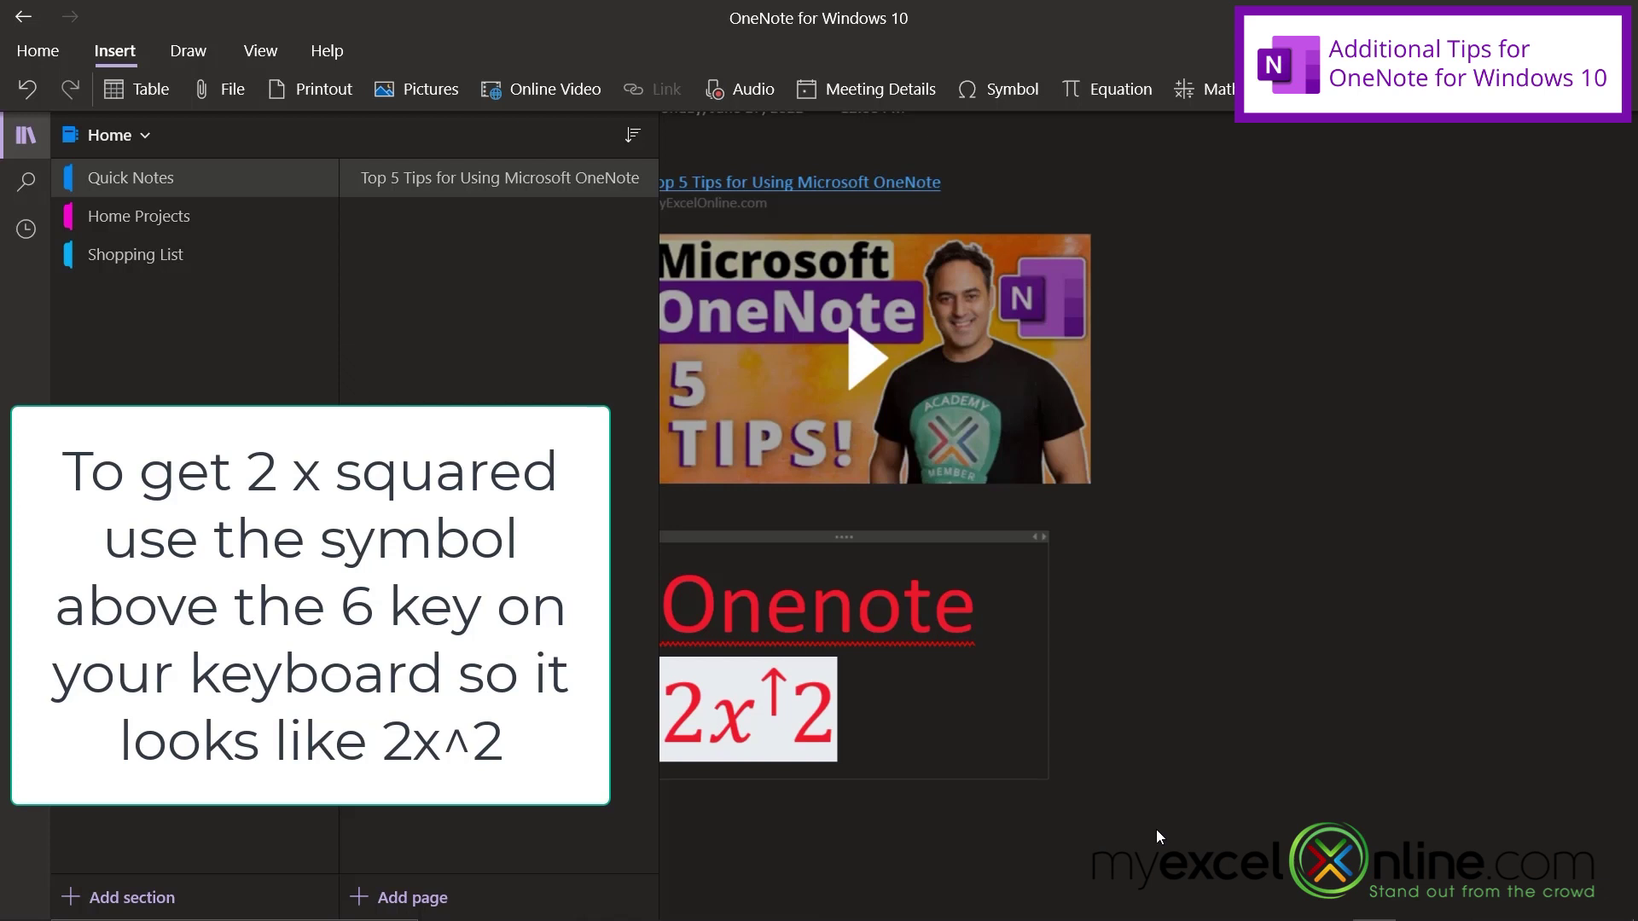
text(2x+)
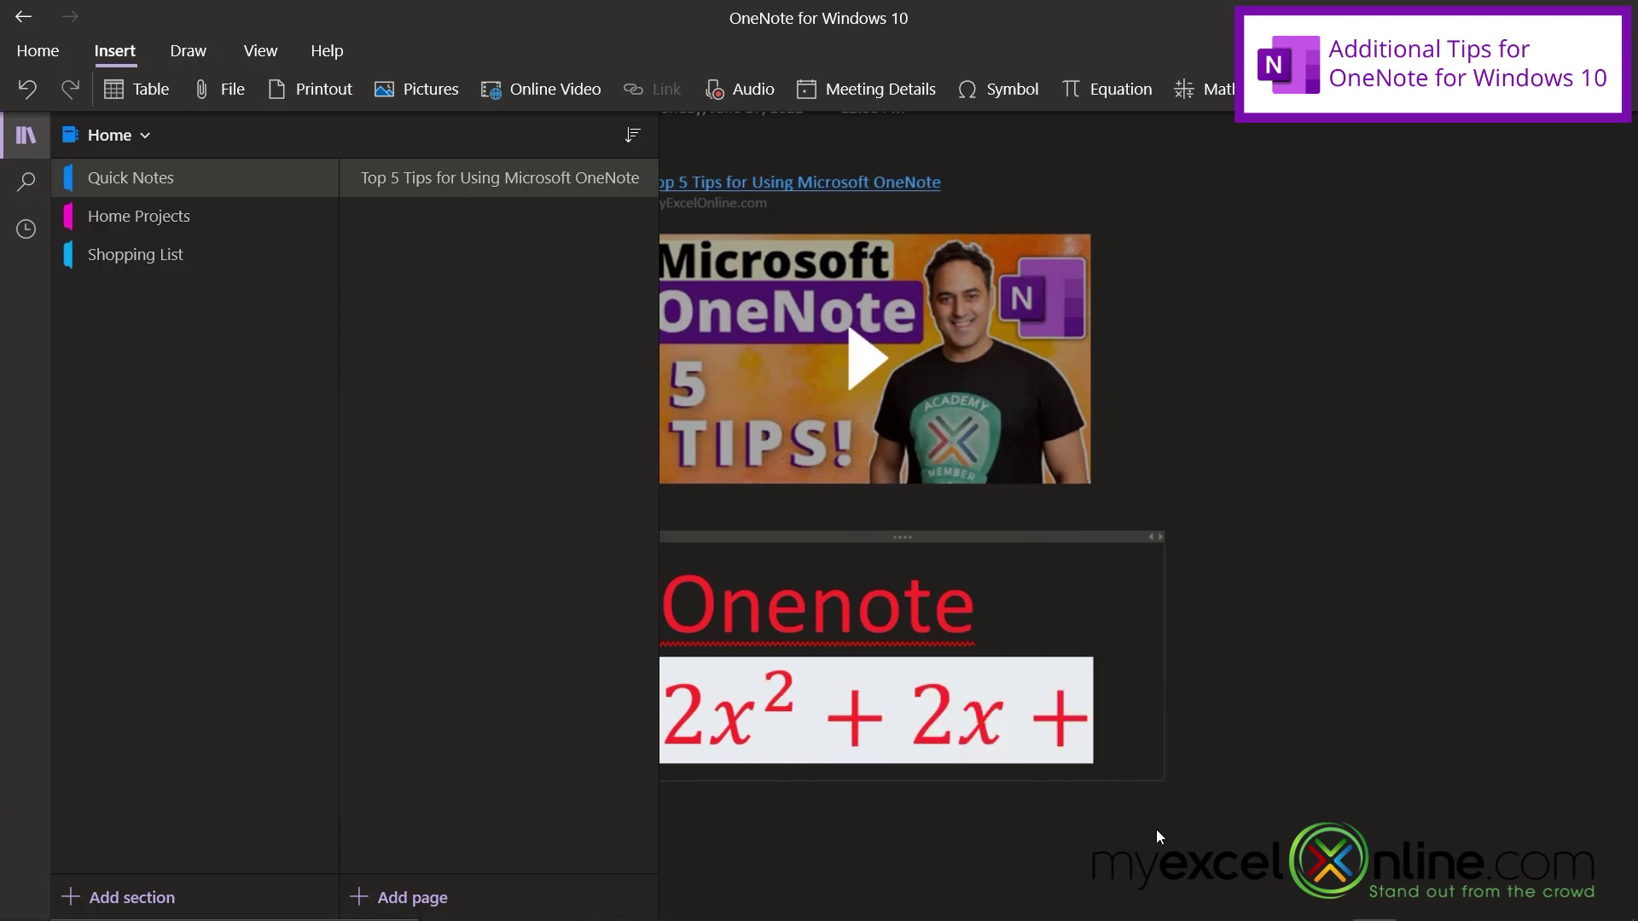
text(3=100)
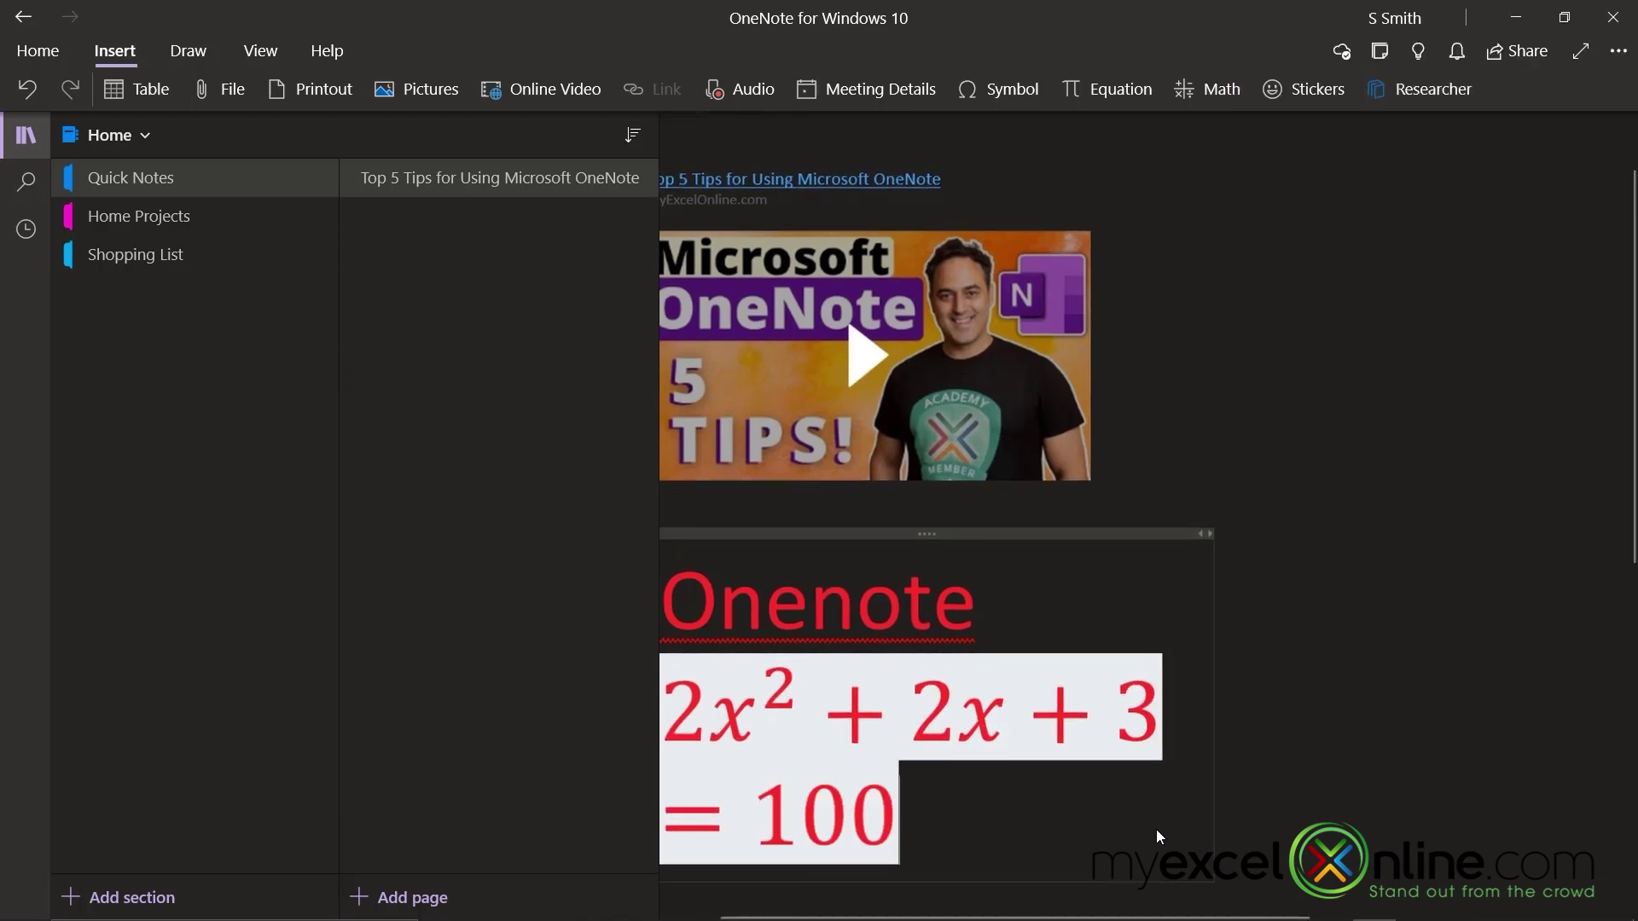
key(ctrl+a)
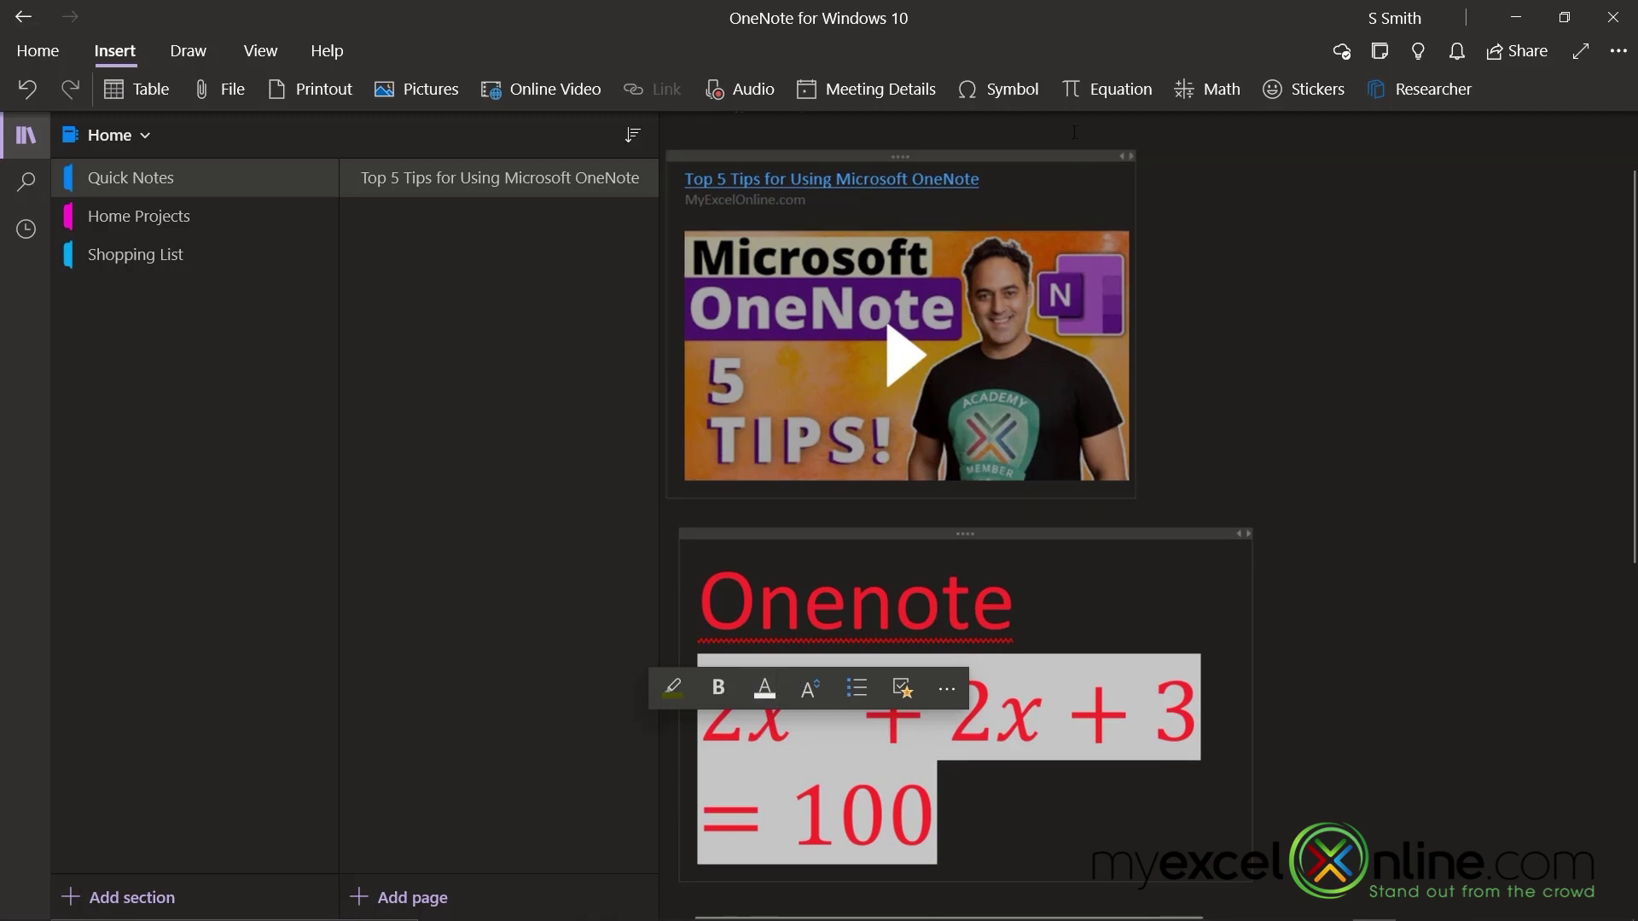
In the Math pane, graph both sides of 2x²+2x+3=100 in 2D, then solve it for x.
click(1225, 95)
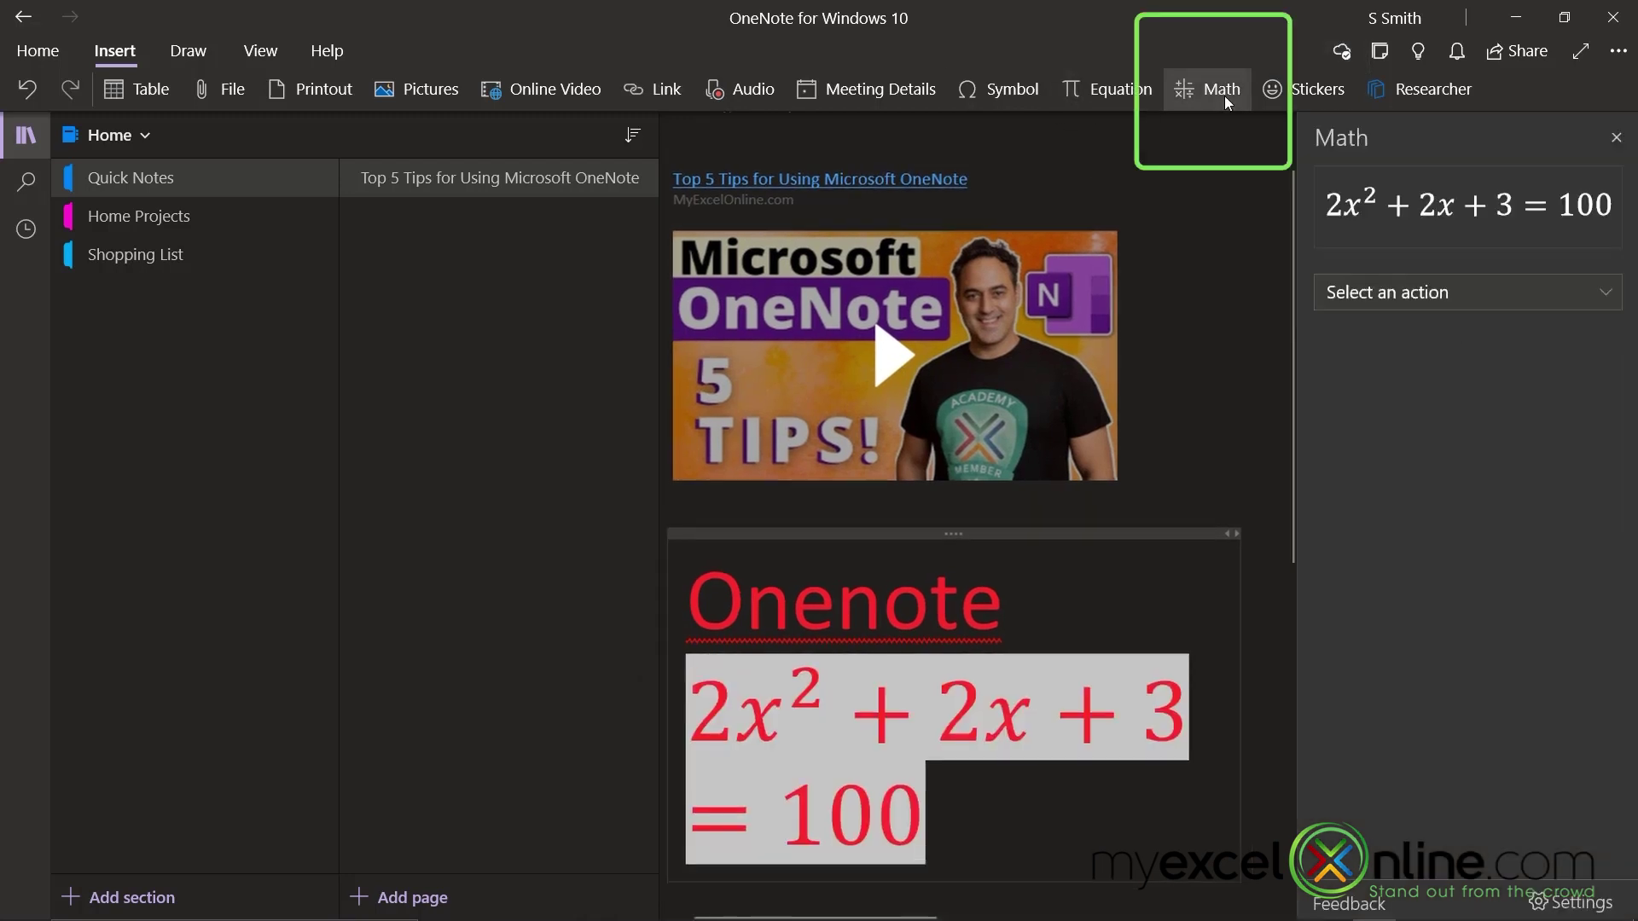
click(1611, 295)
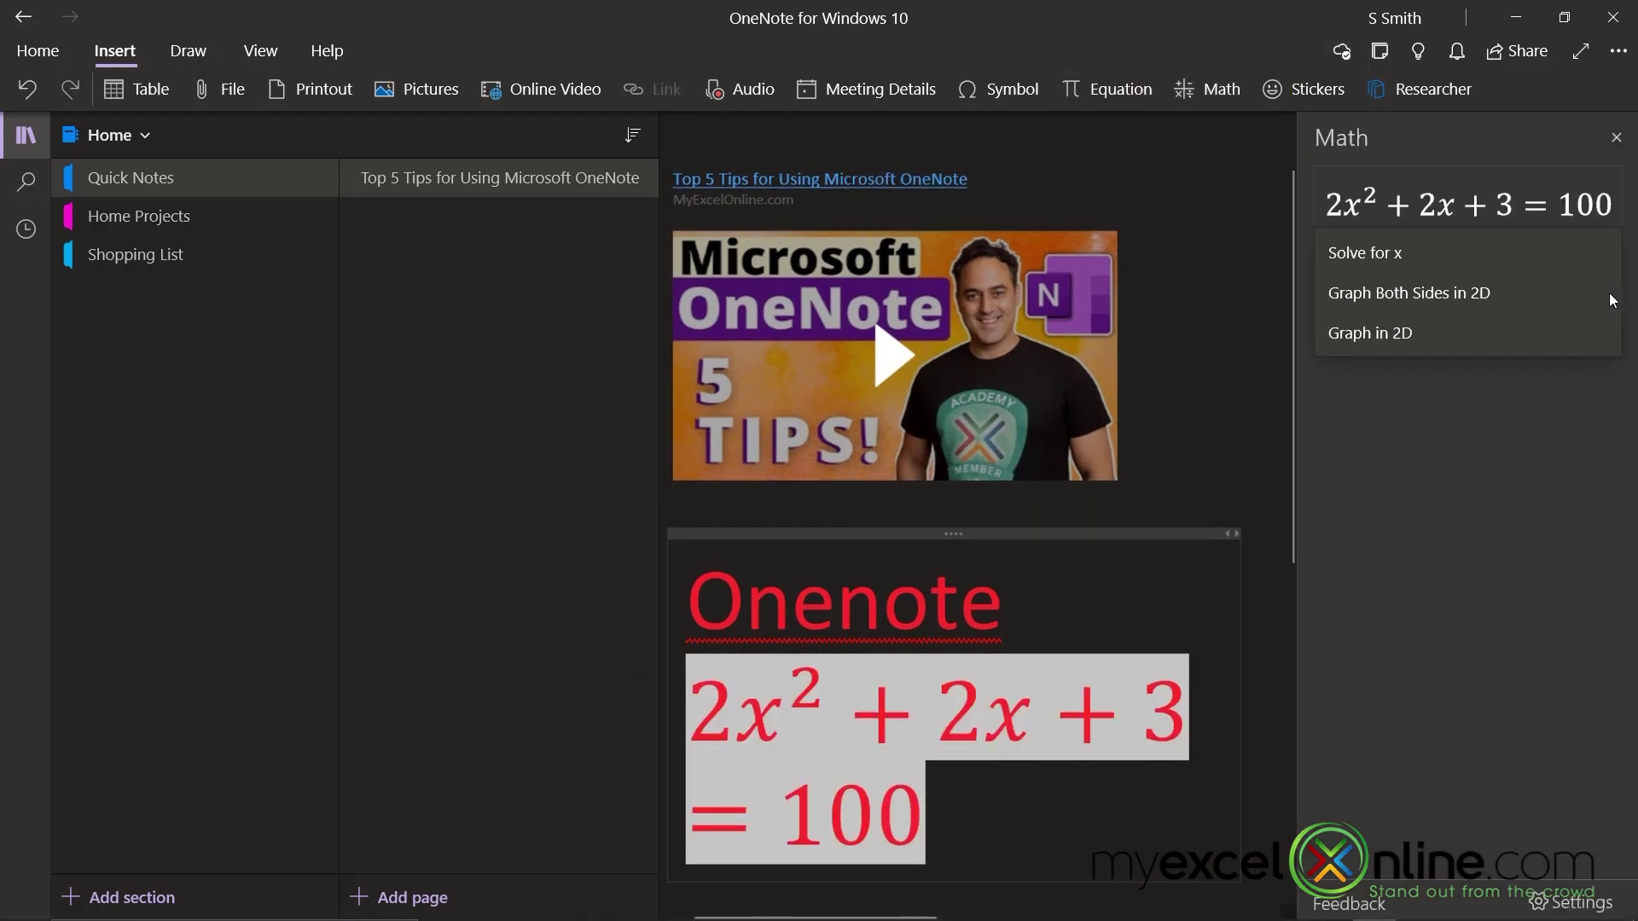
click(1610, 299)
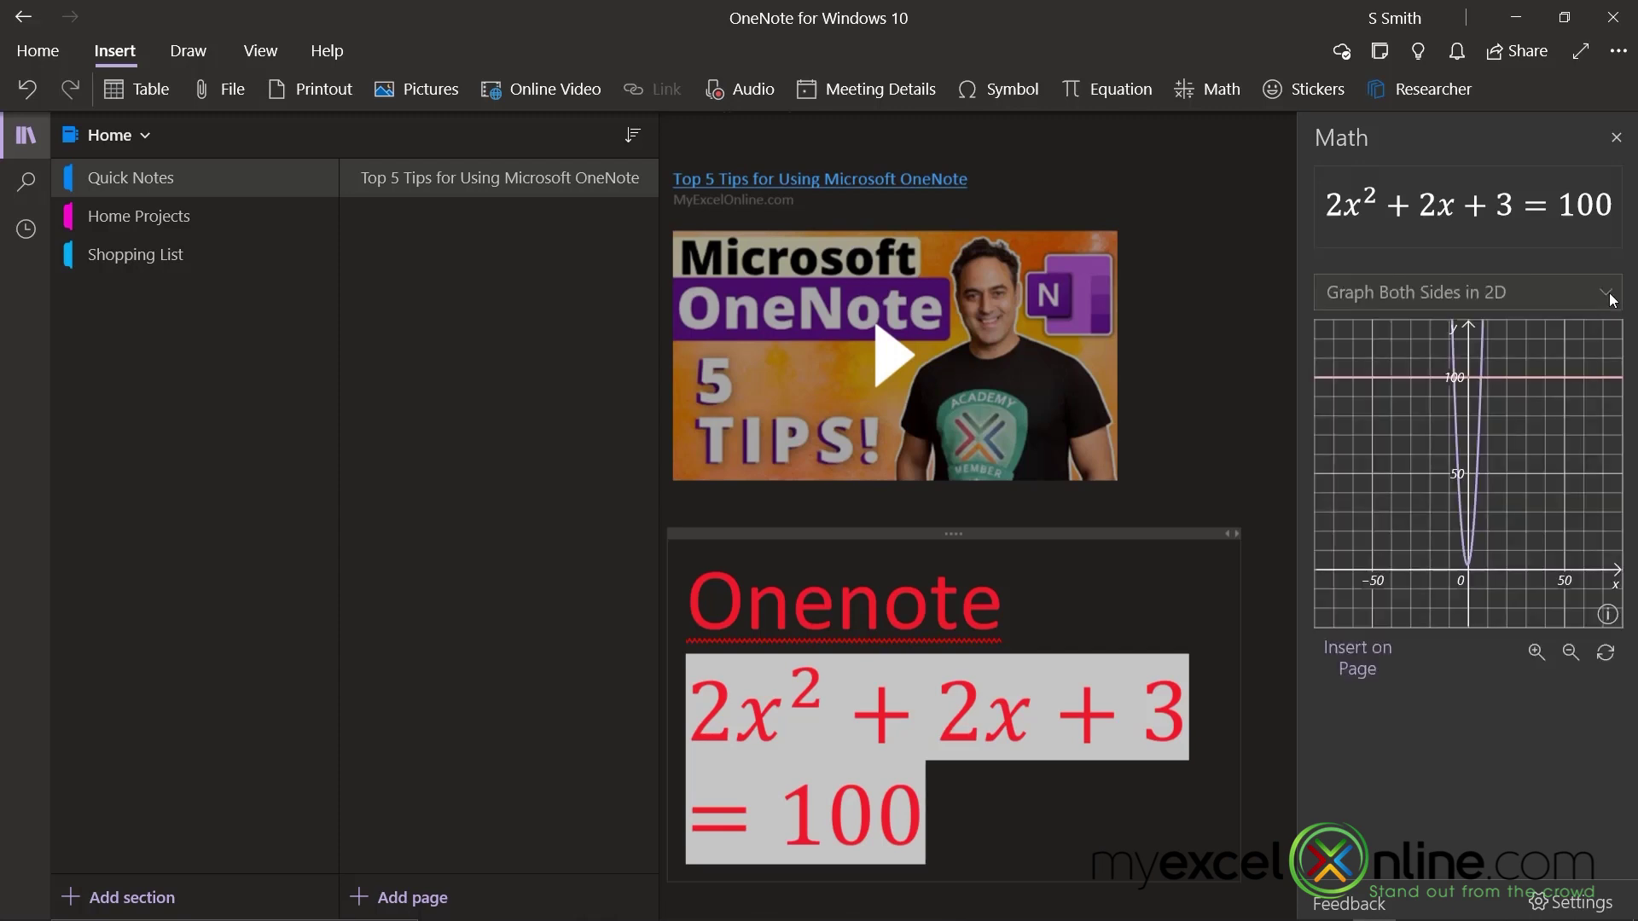
click(1612, 298)
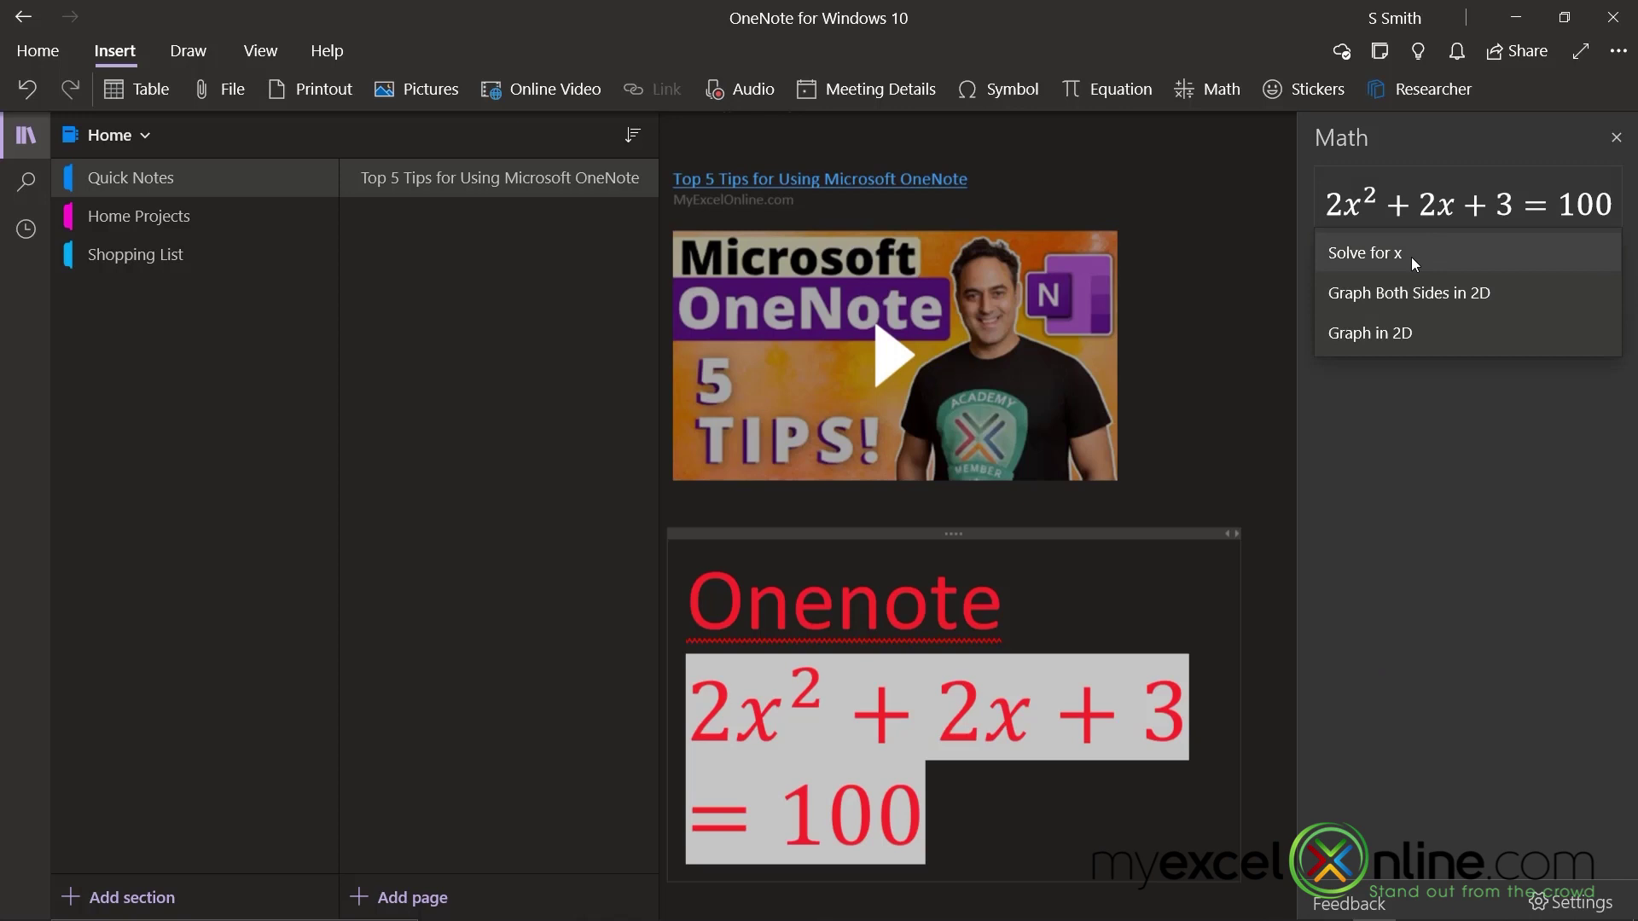
click(1405, 253)
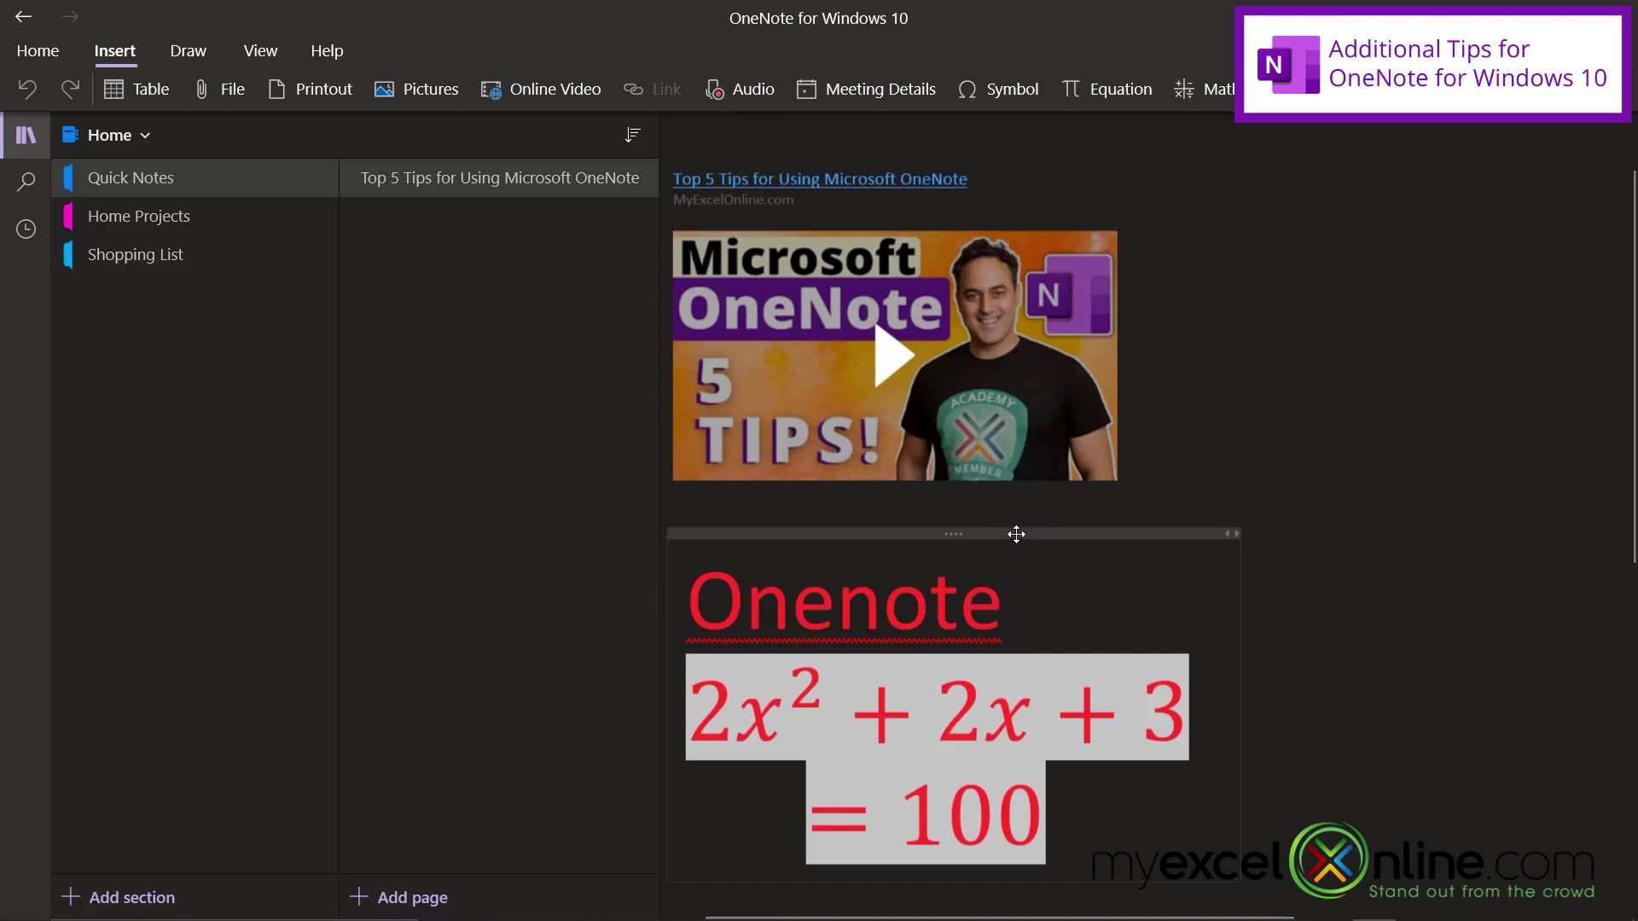
Move the equation container to the page's right and the video link container further down.
drag(1016, 534, 1528, 208)
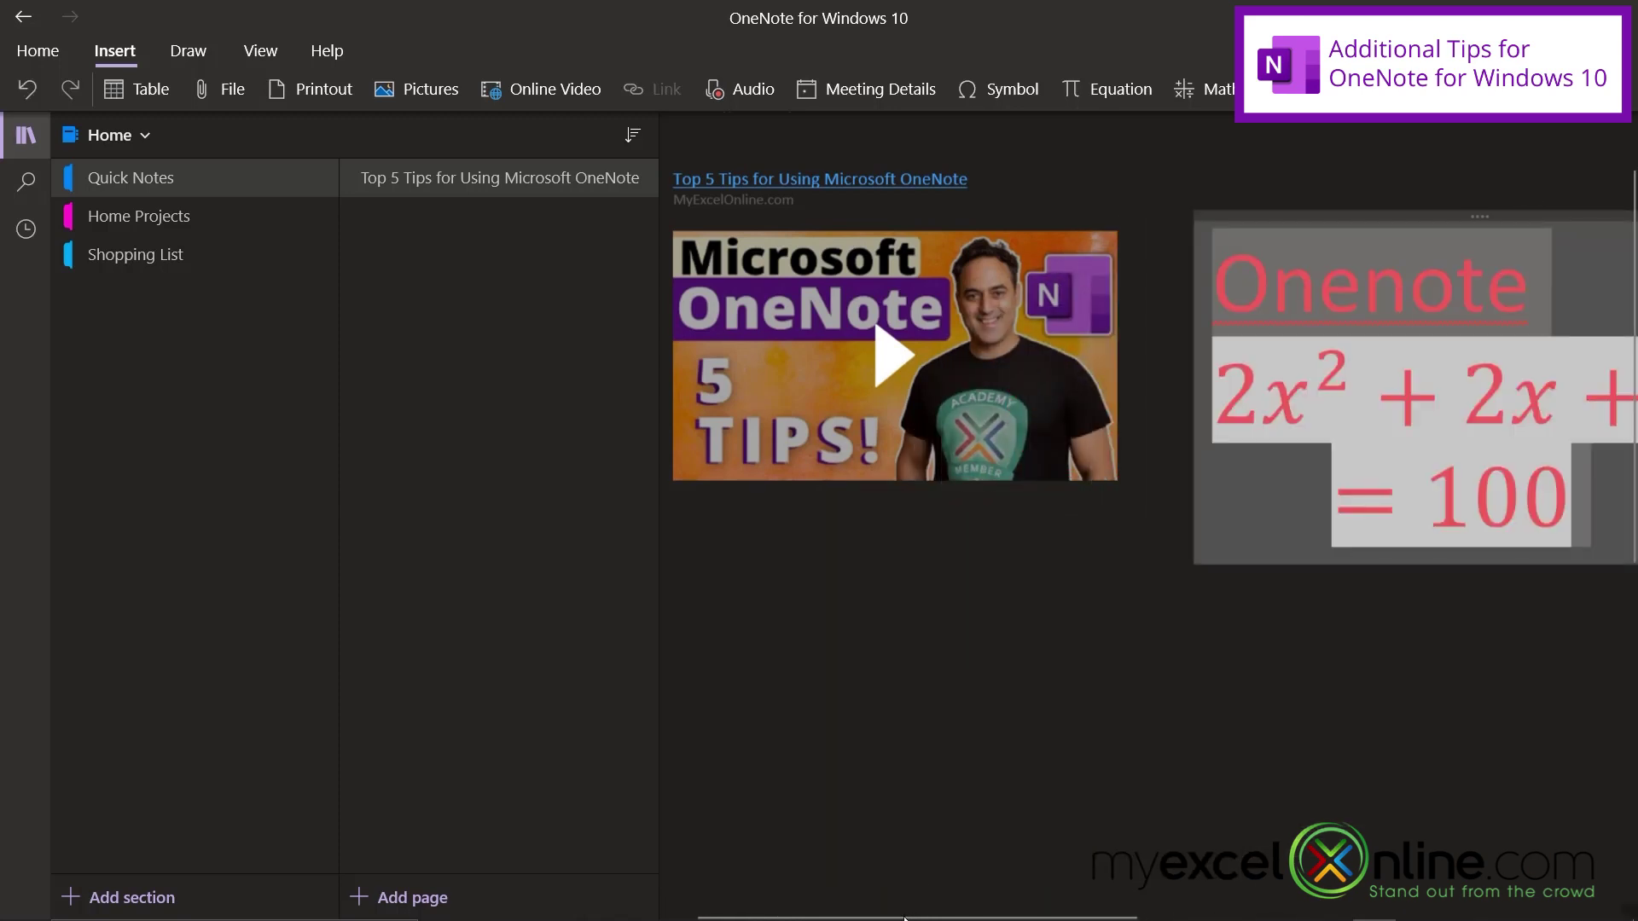
drag(907, 908, 1237, 909)
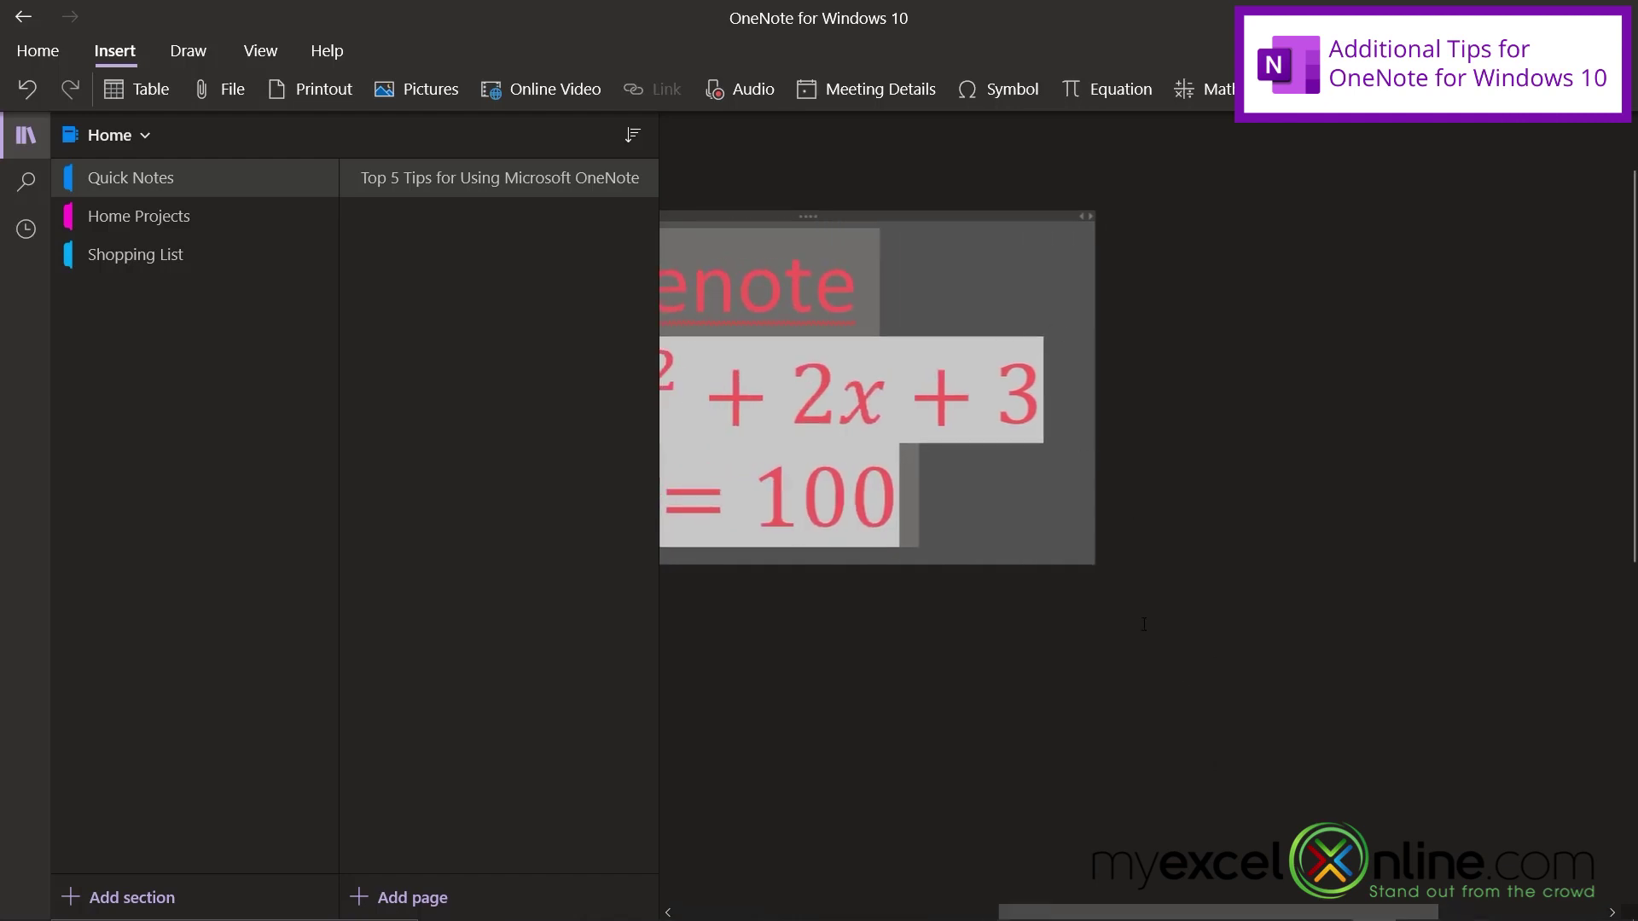
drag(1037, 911, 745, 892)
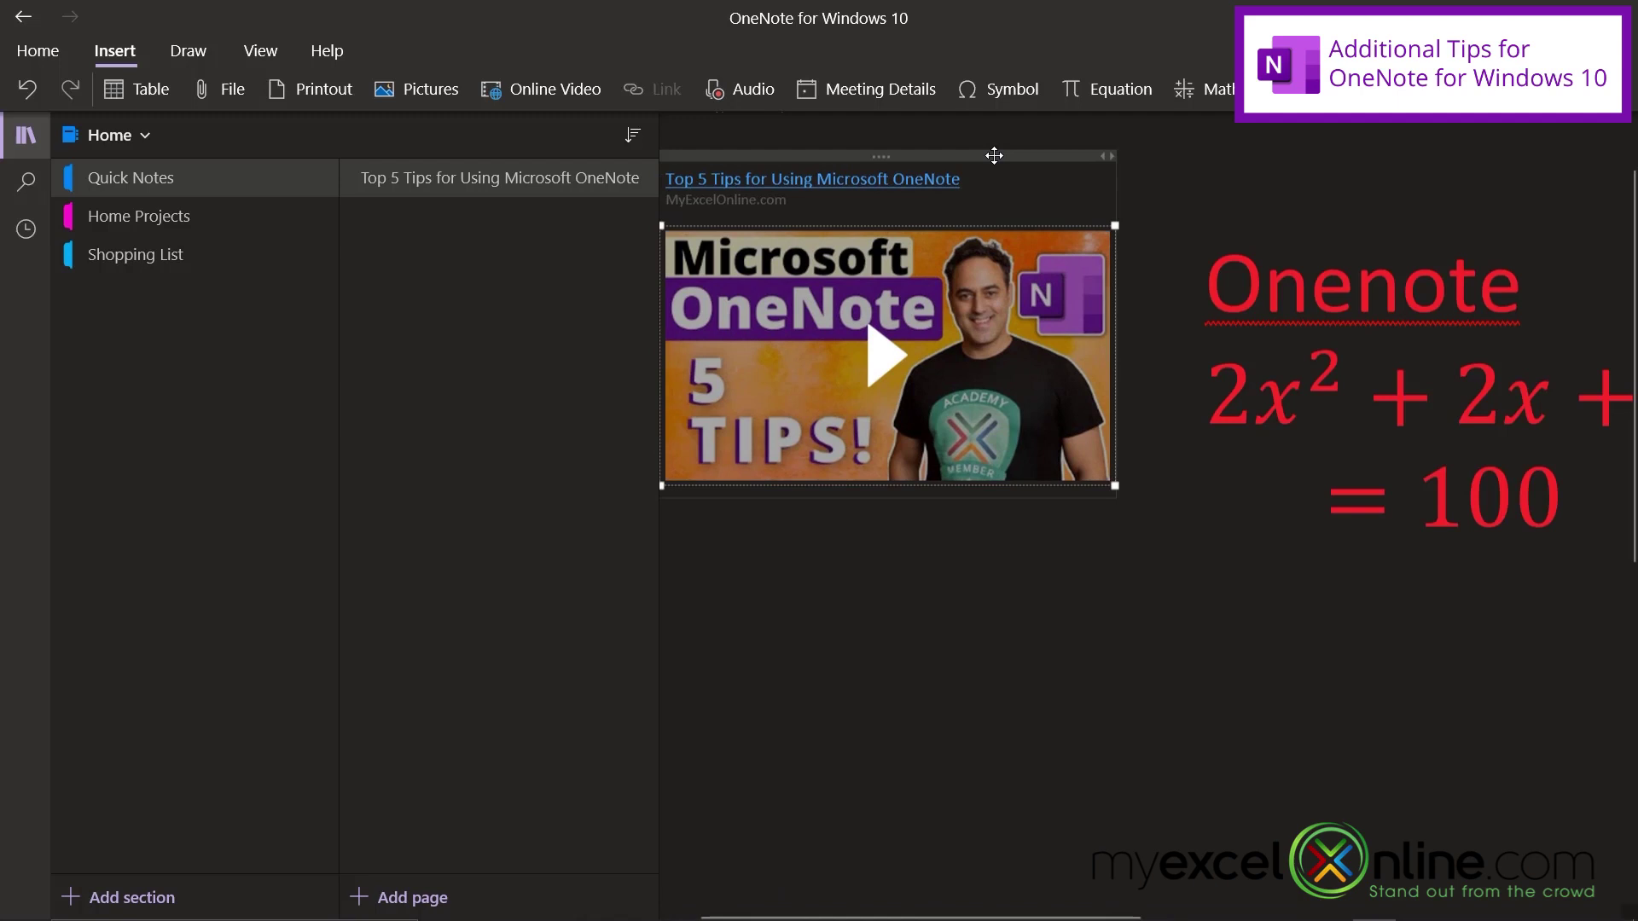
drag(991, 183, 987, 696)
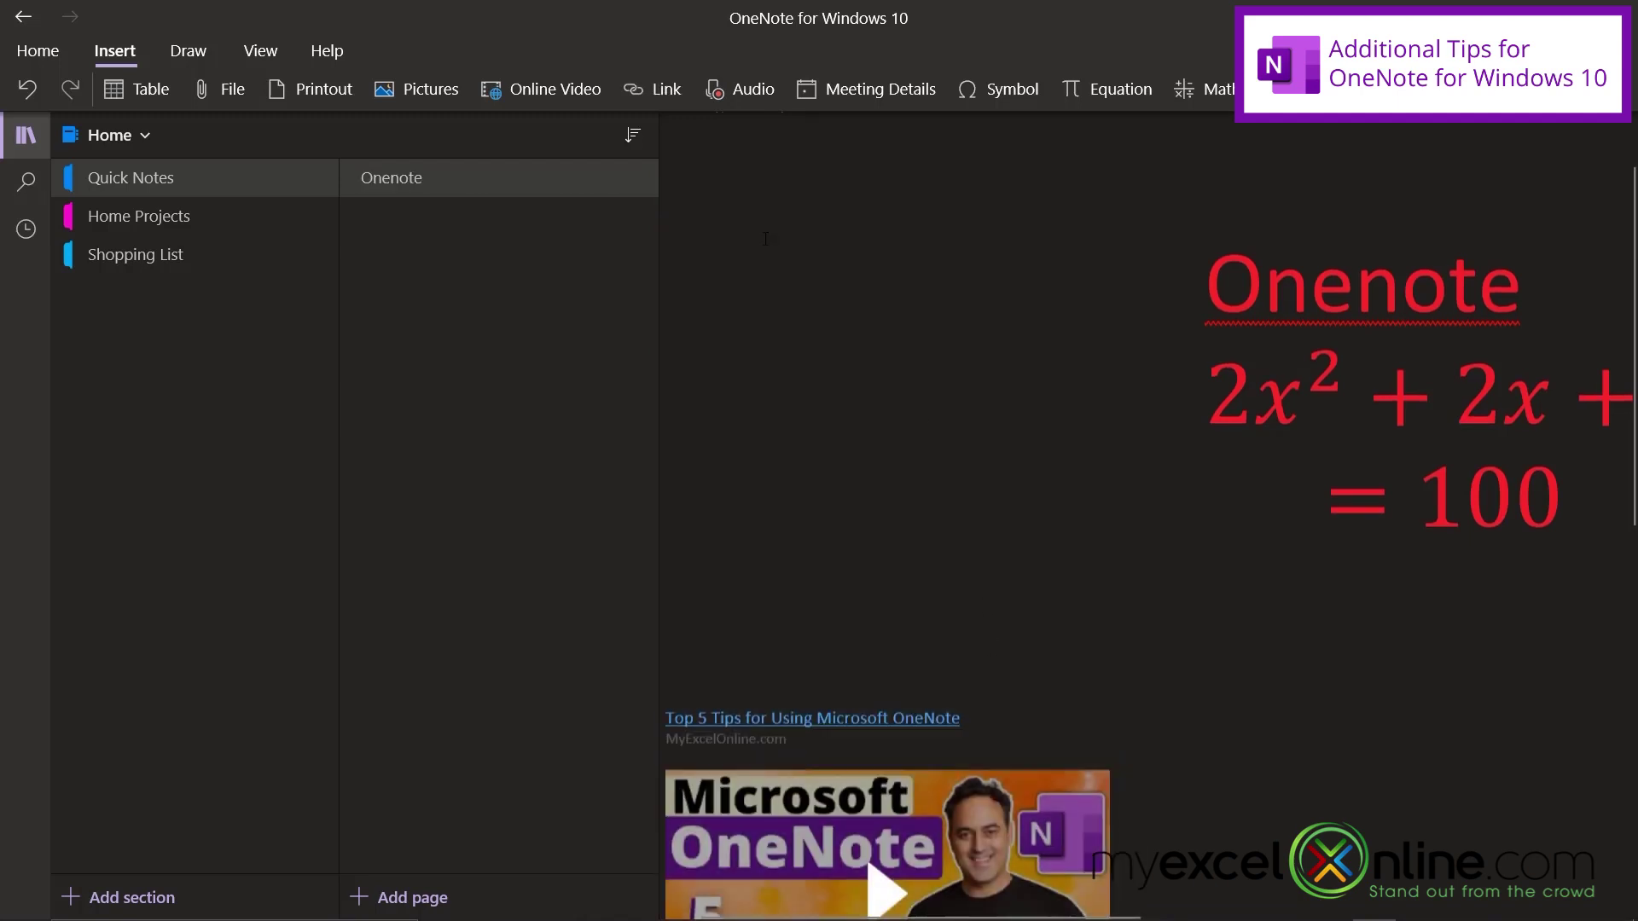
click(765, 239)
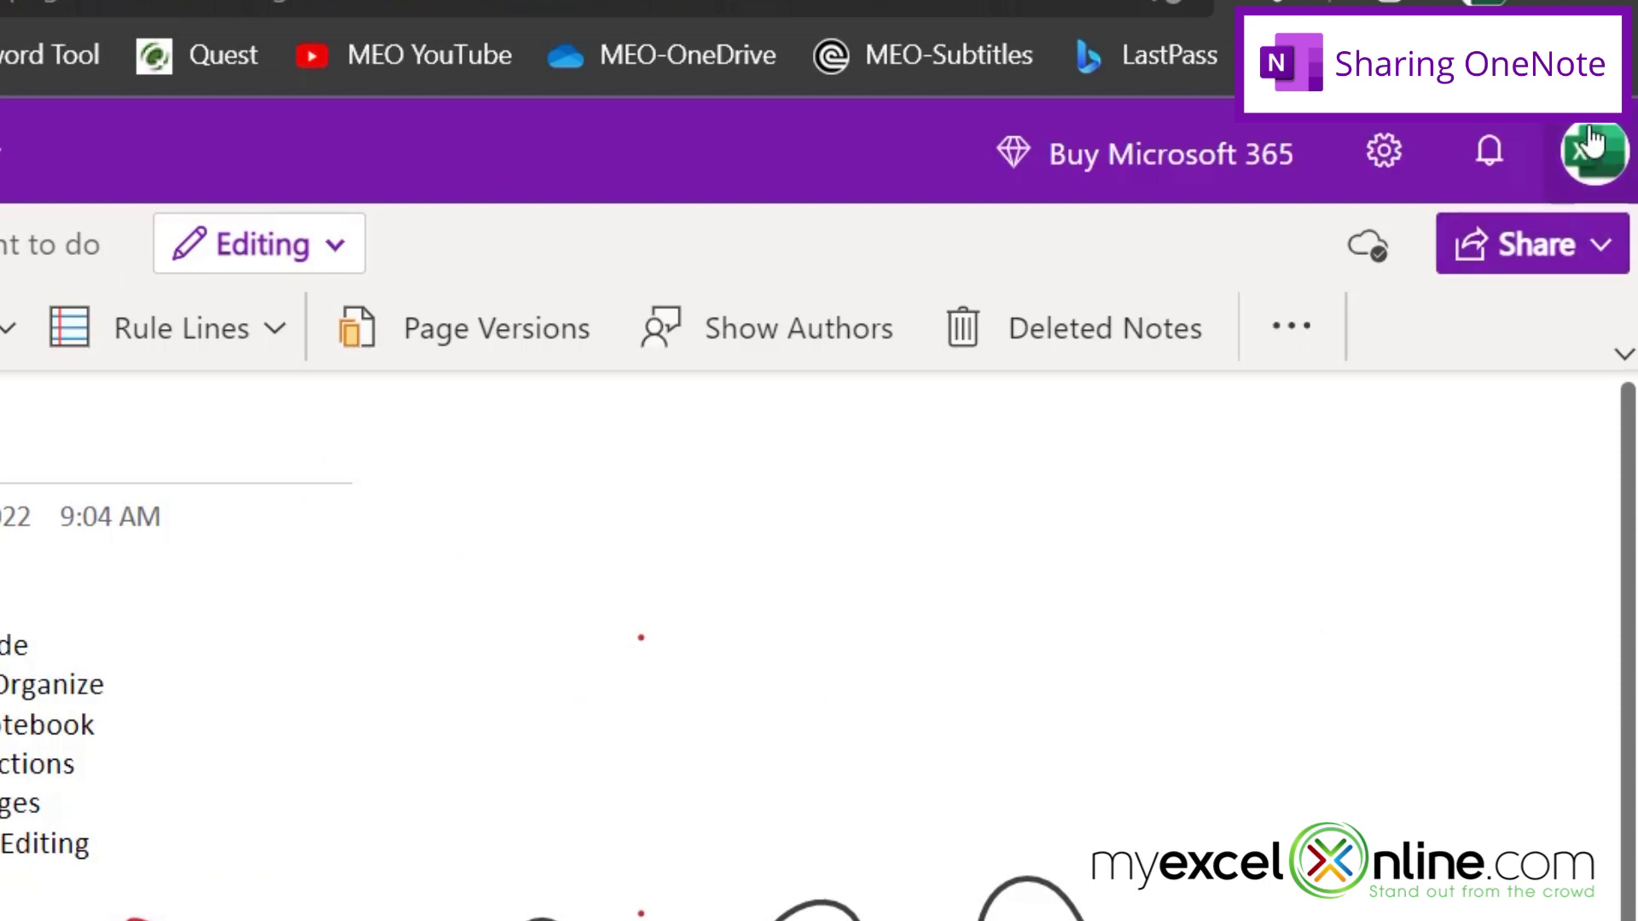
Open the Work notebook's sharing dialog and show the Can edit / Can view permission choices.
click(1603, 247)
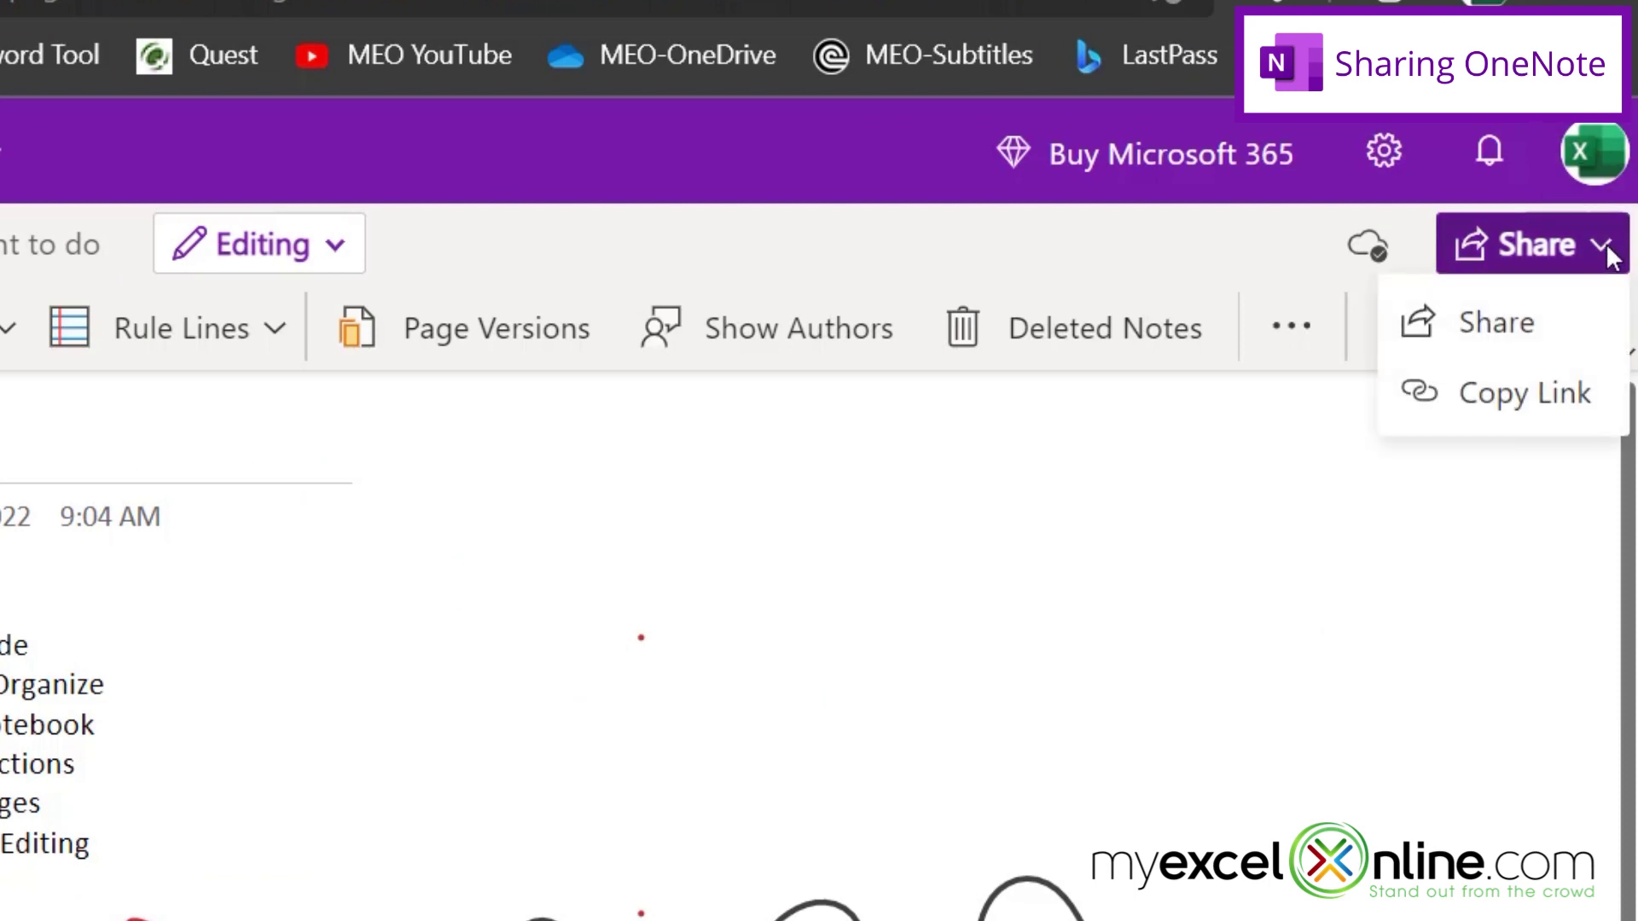
click(1498, 325)
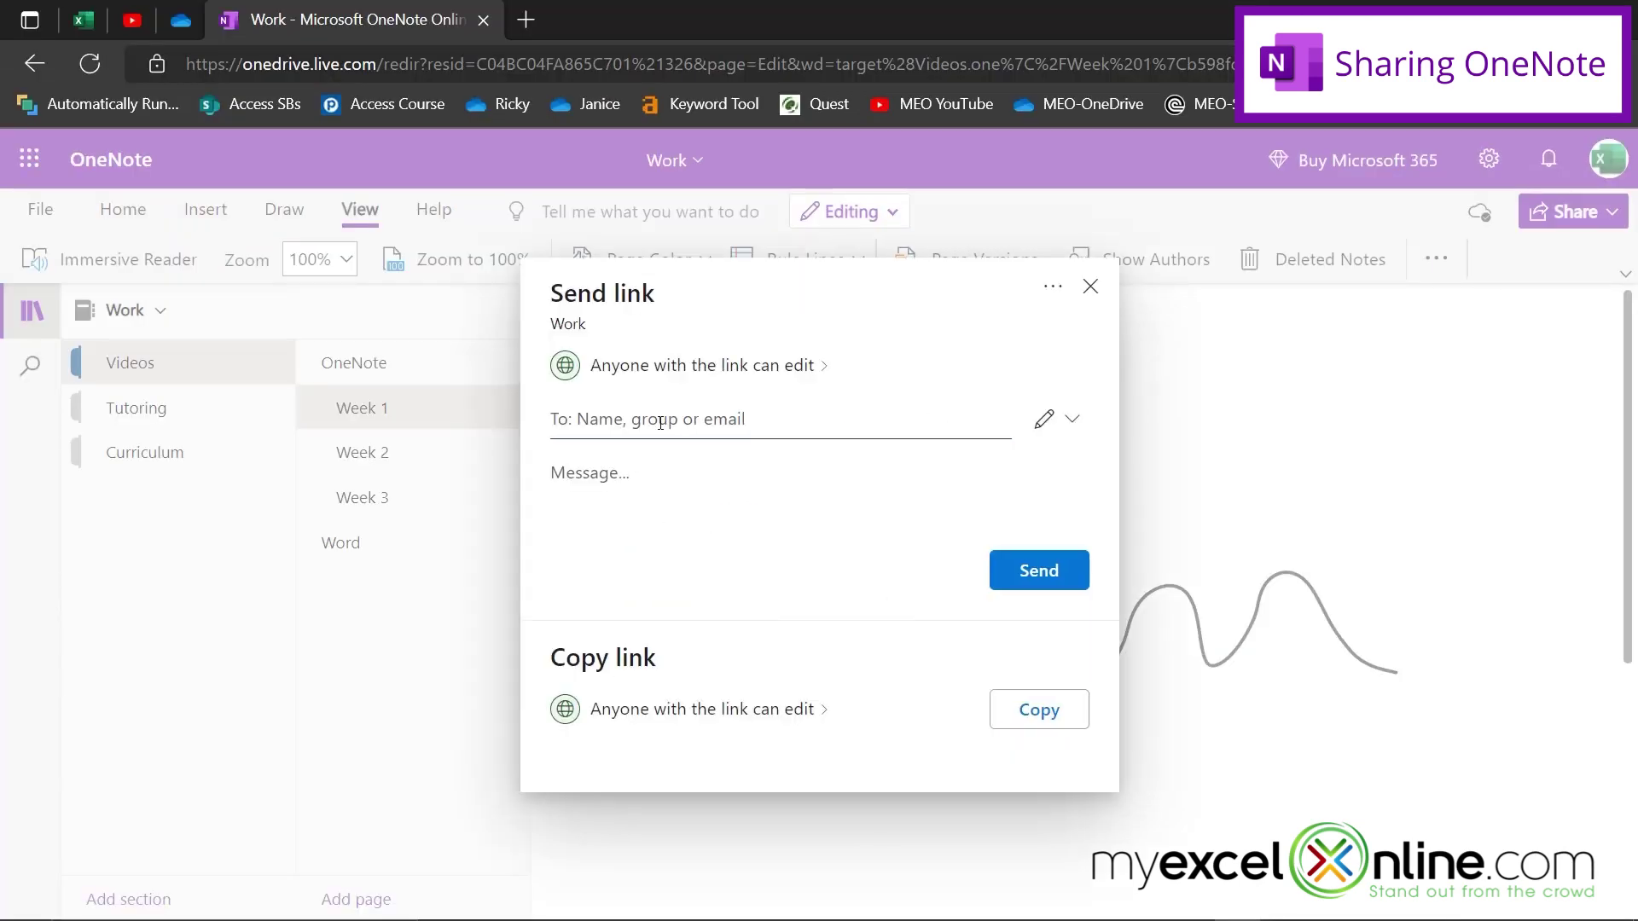
click(773, 435)
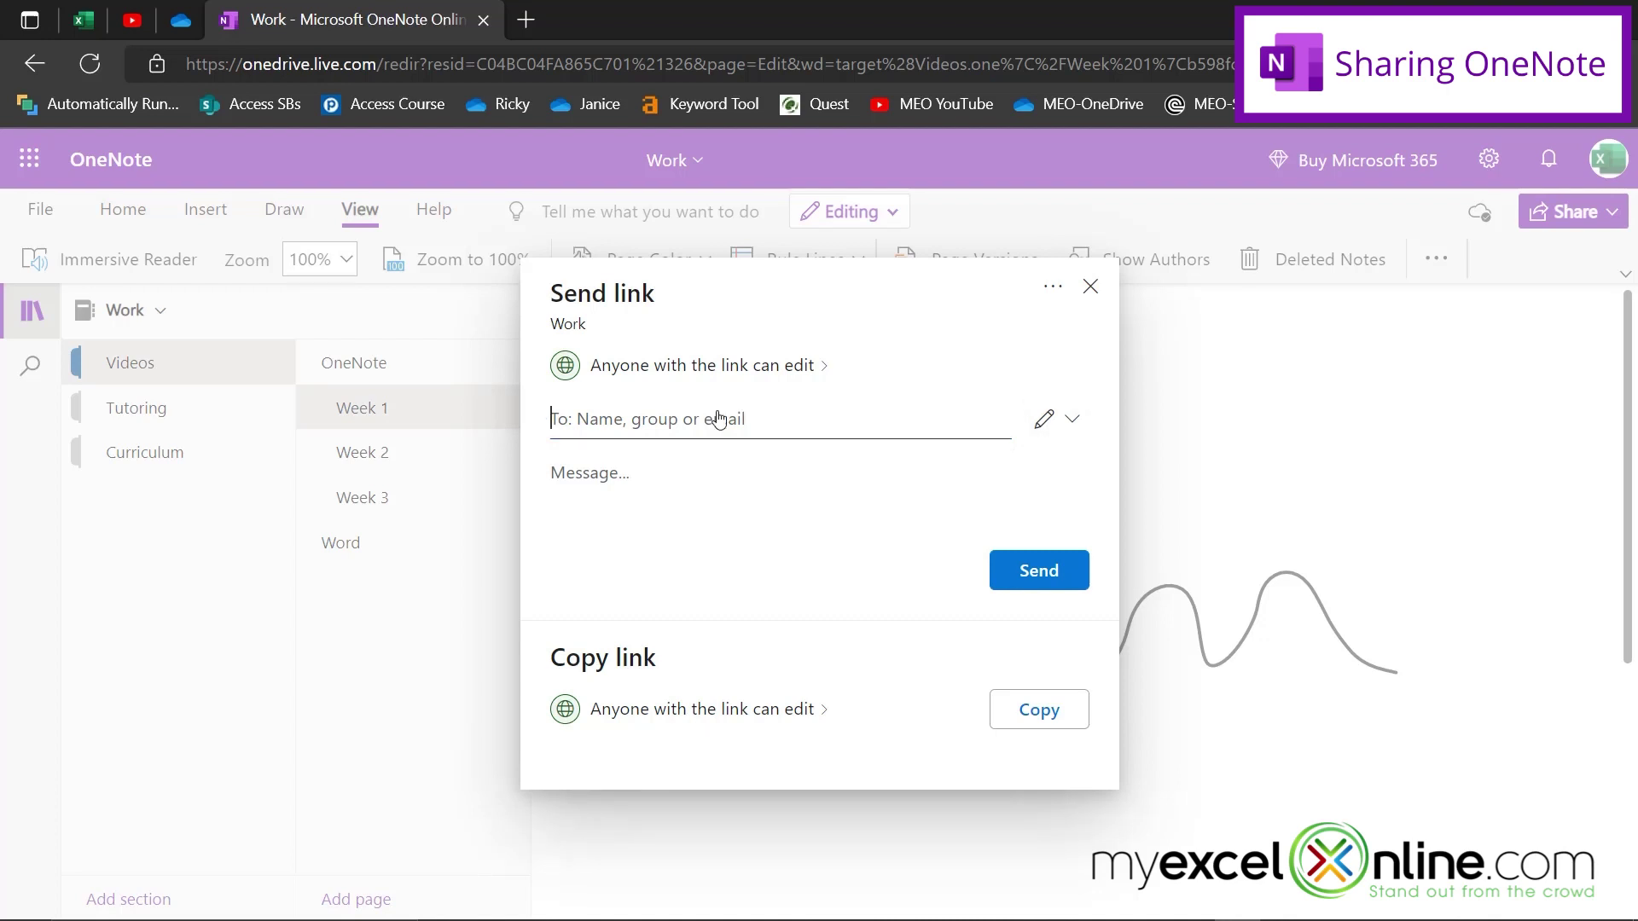
click(1074, 421)
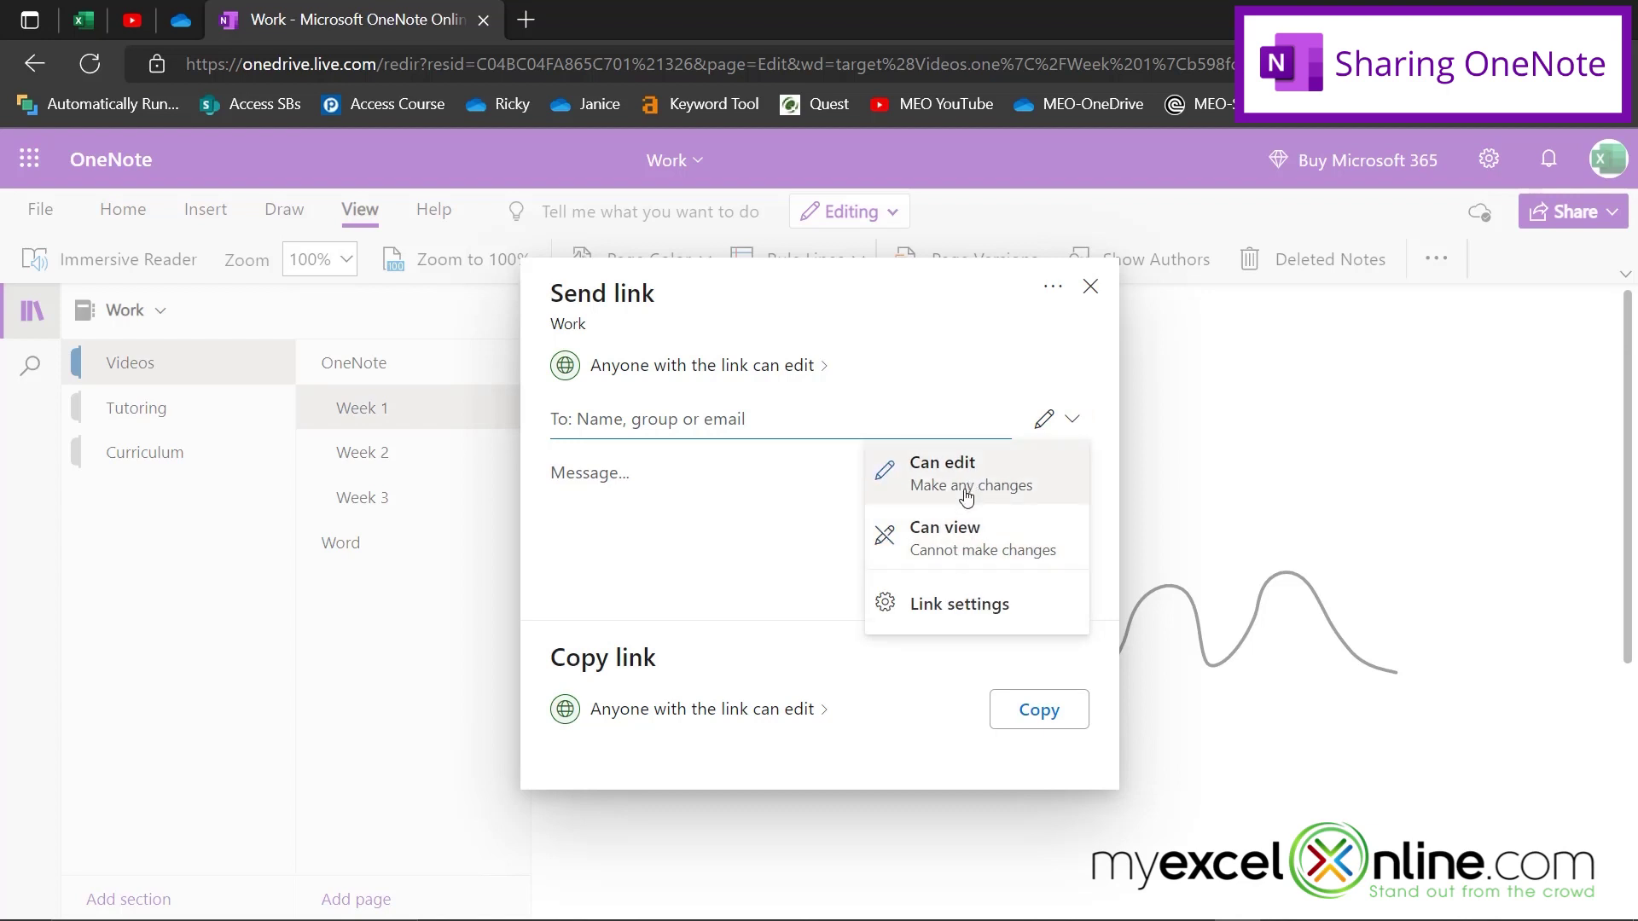
Open the settings for the 'Anyone with the link can edit' link and cancel without changes.
click(822, 721)
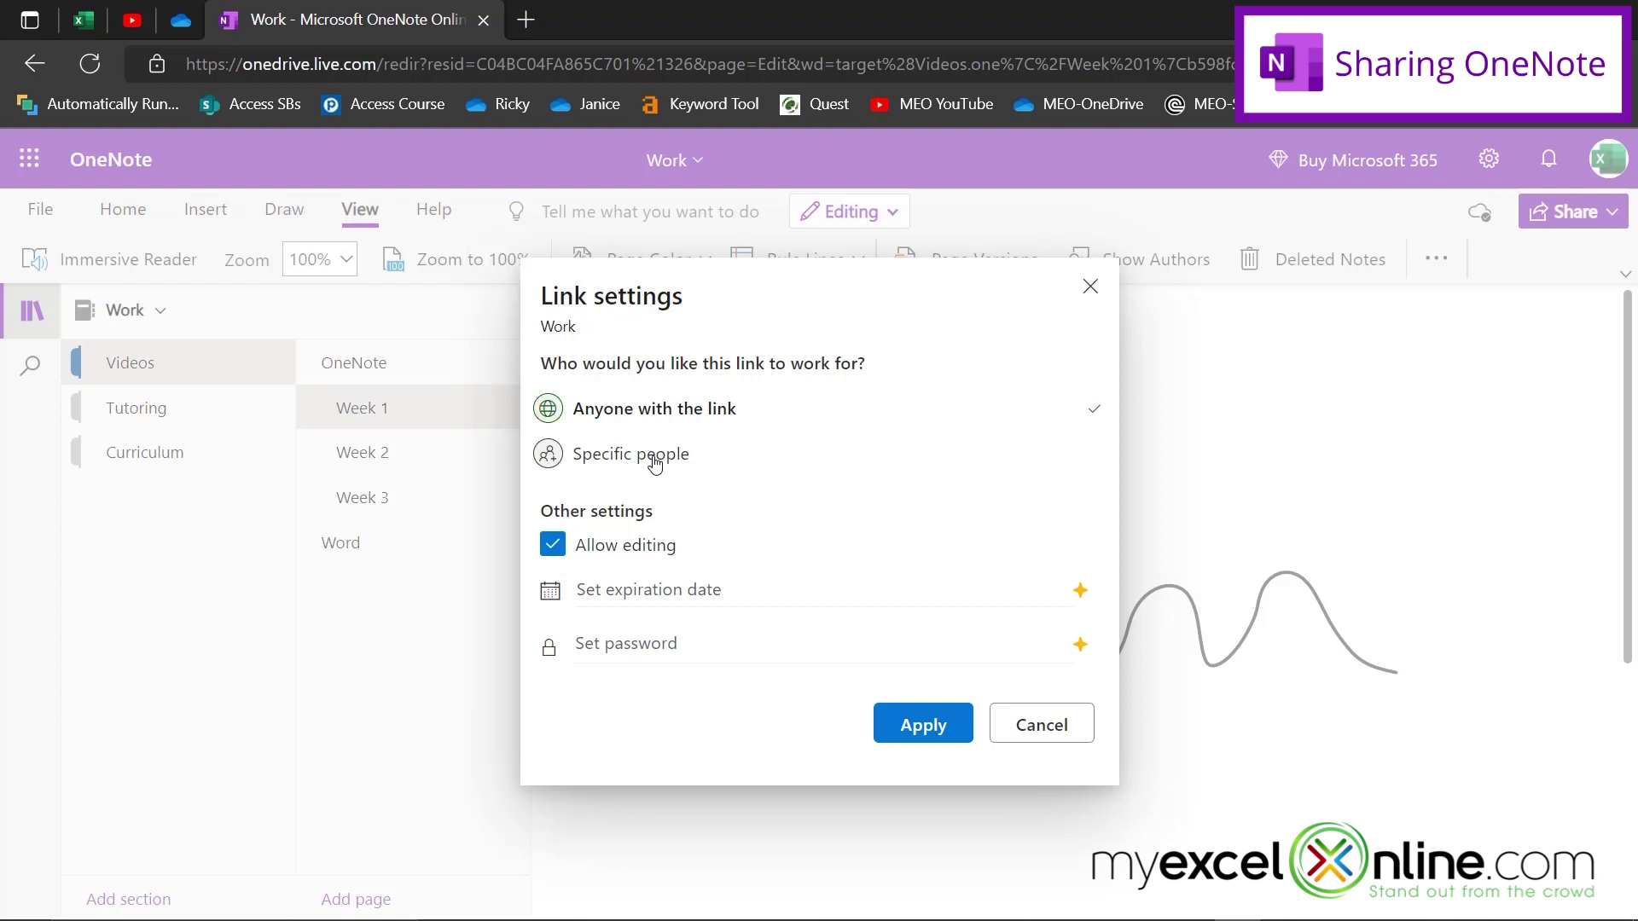
click(1041, 724)
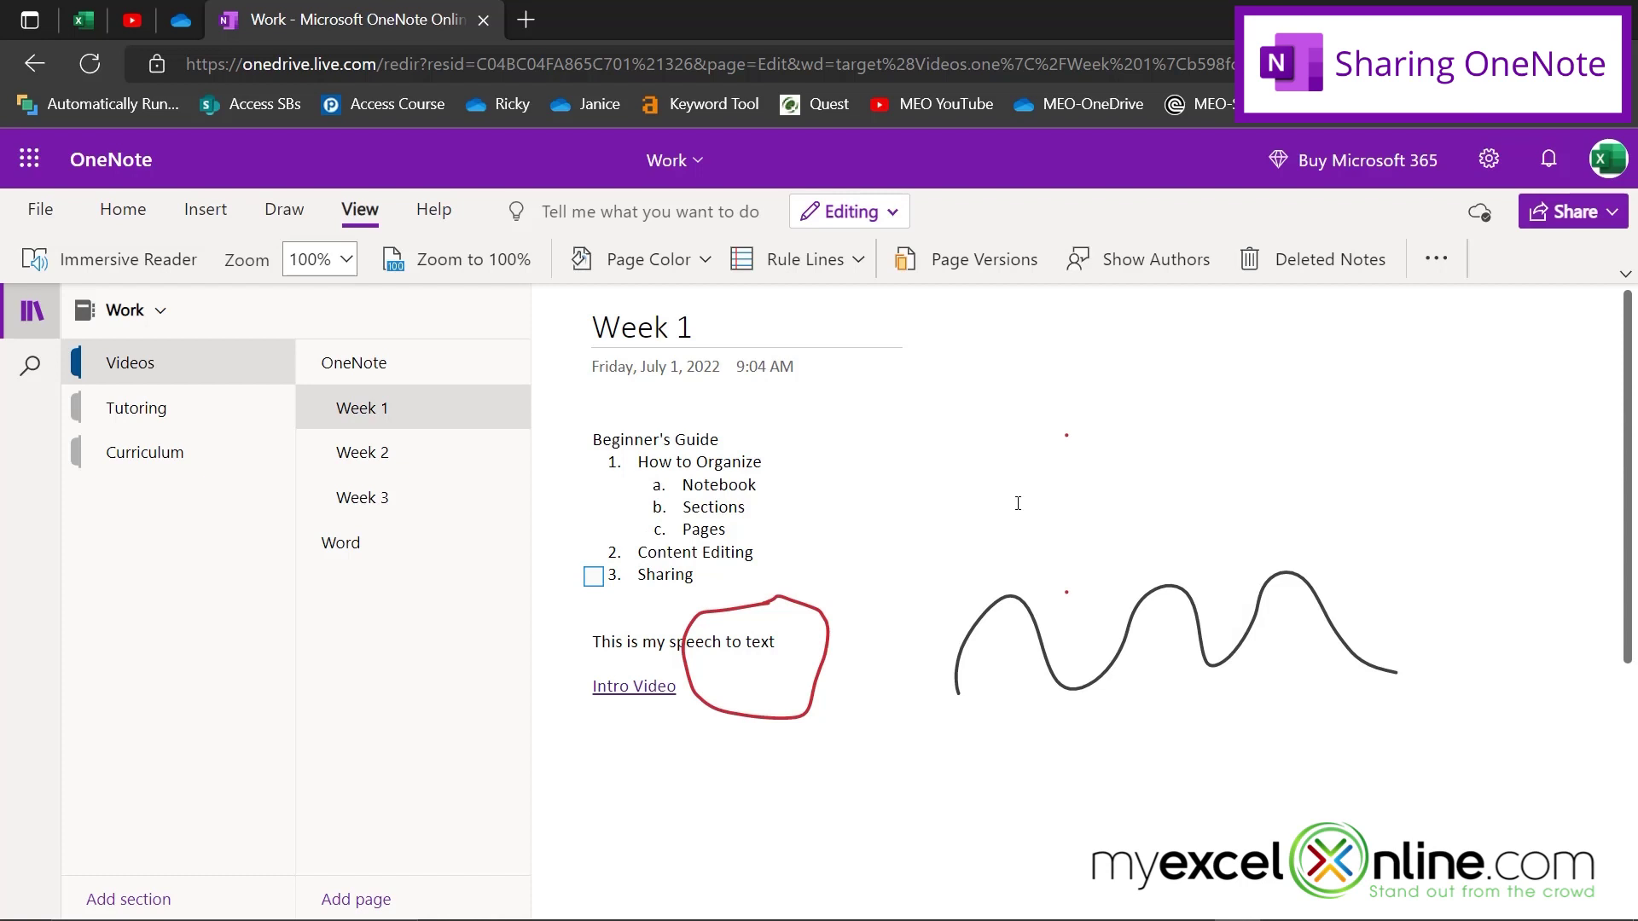
click(34, 211)
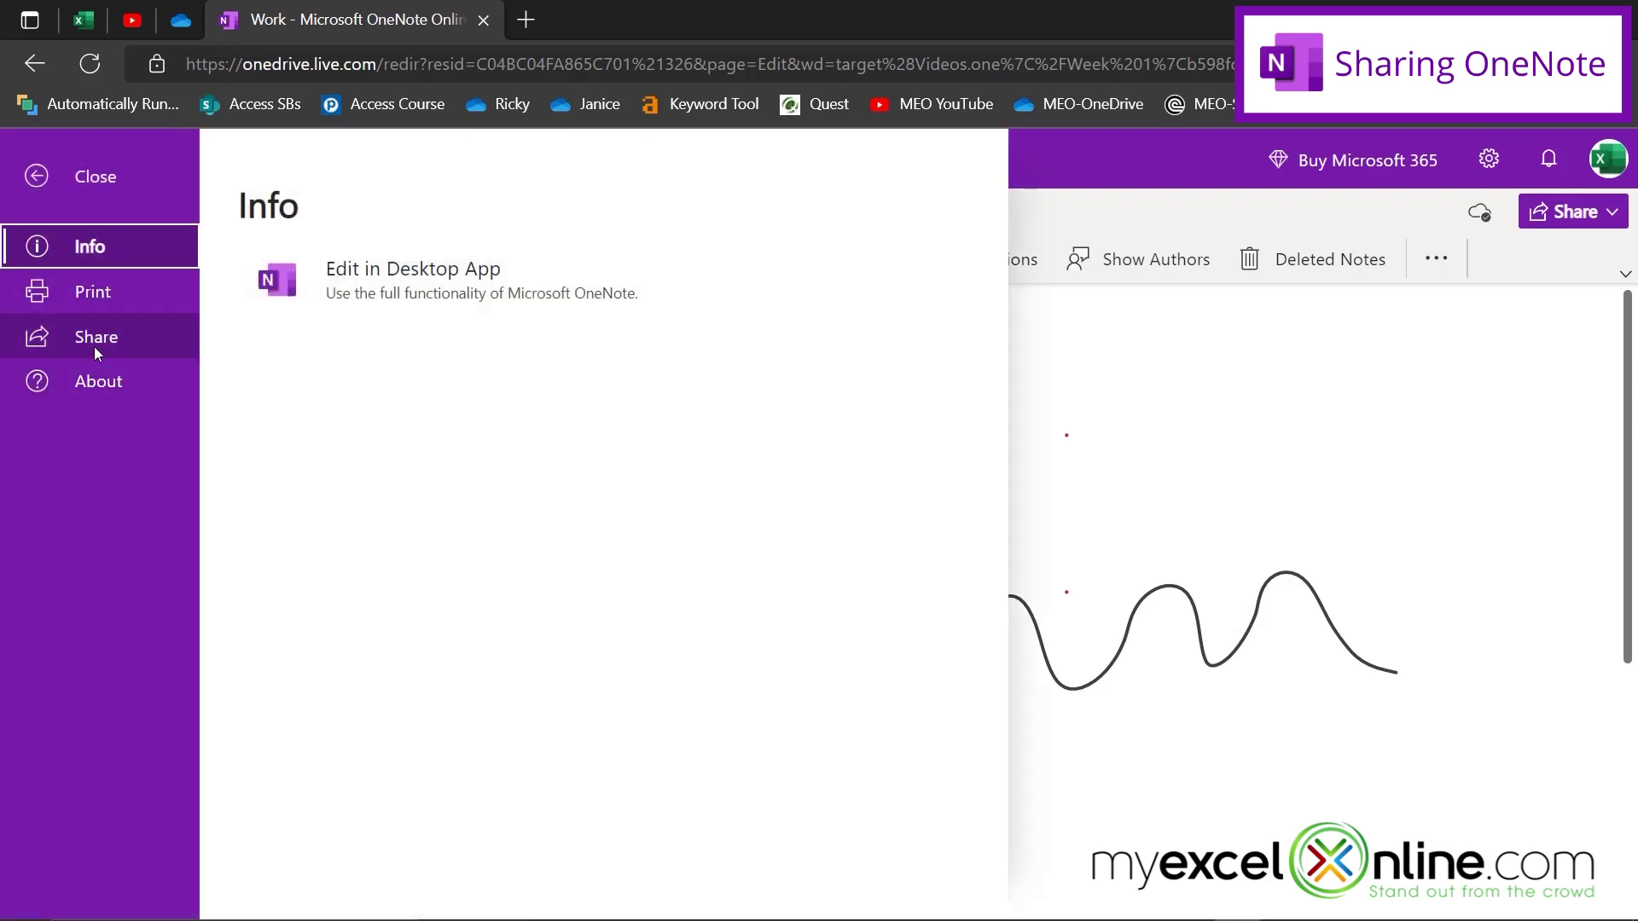
click(1254, 466)
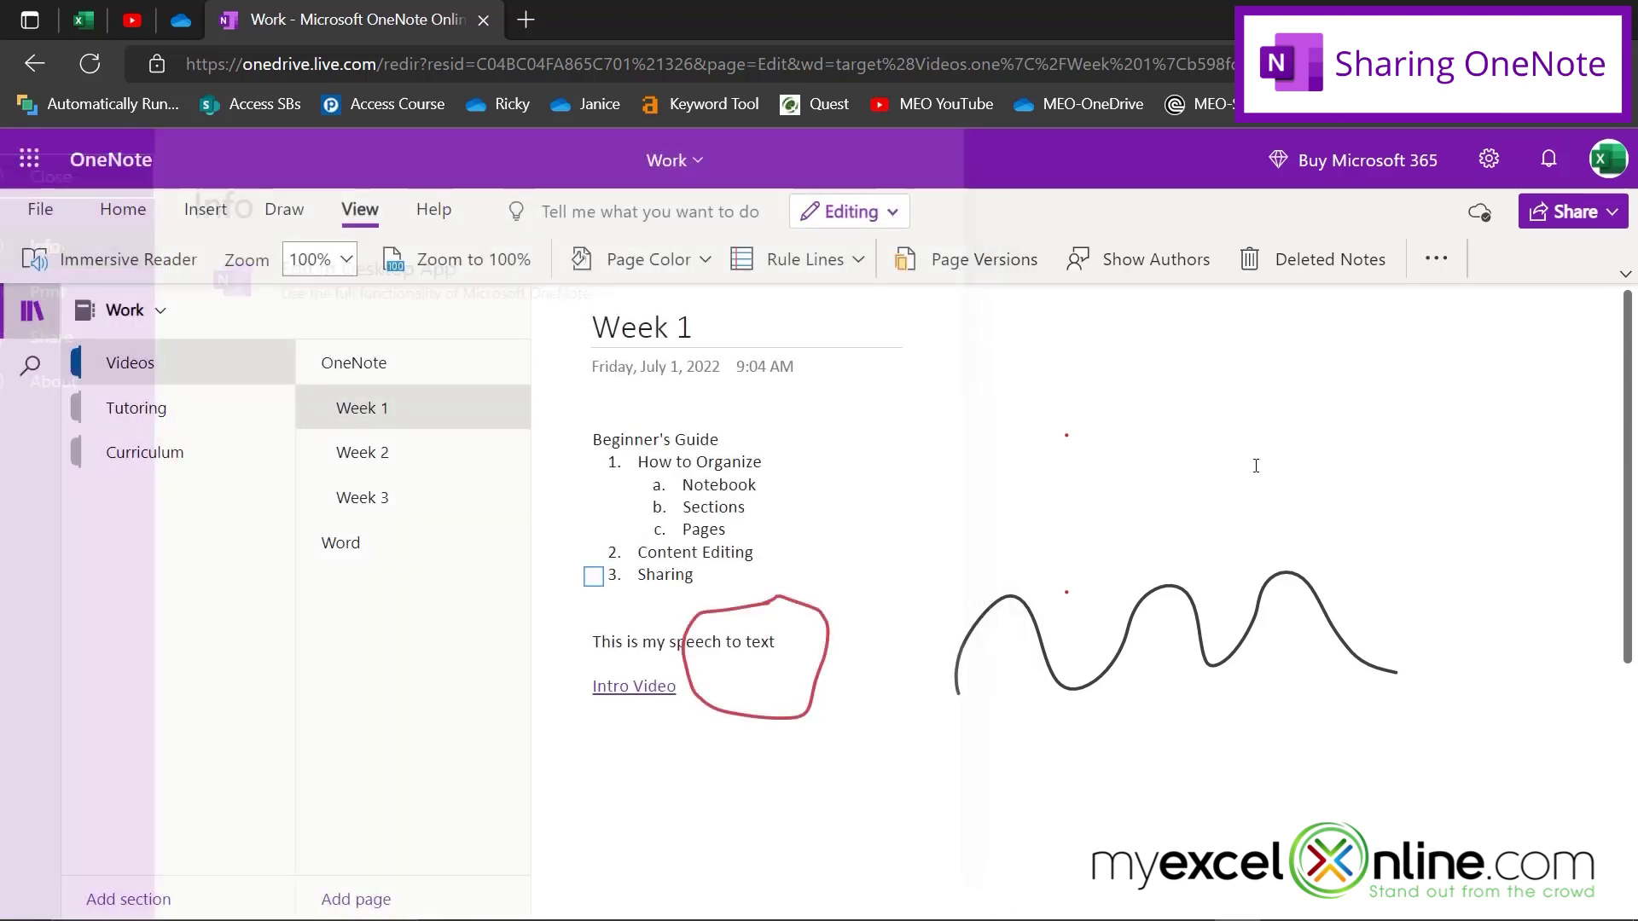